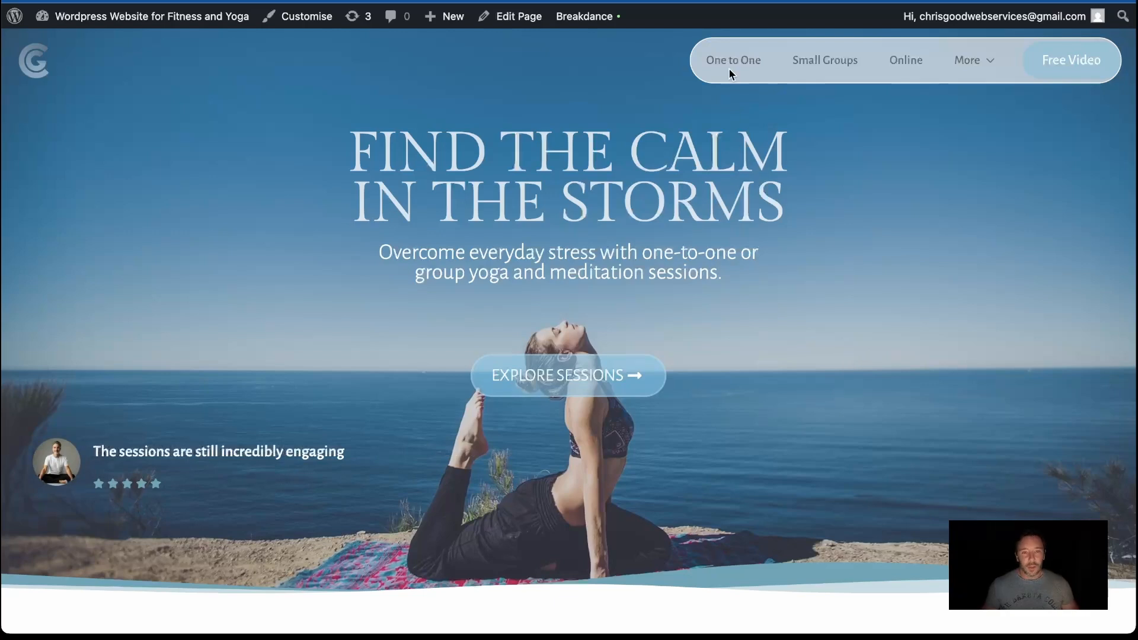
# Open the General Footer template in the Breakdance builder in a new browser tab
pyautogui.scroll(-20, 597, 335)
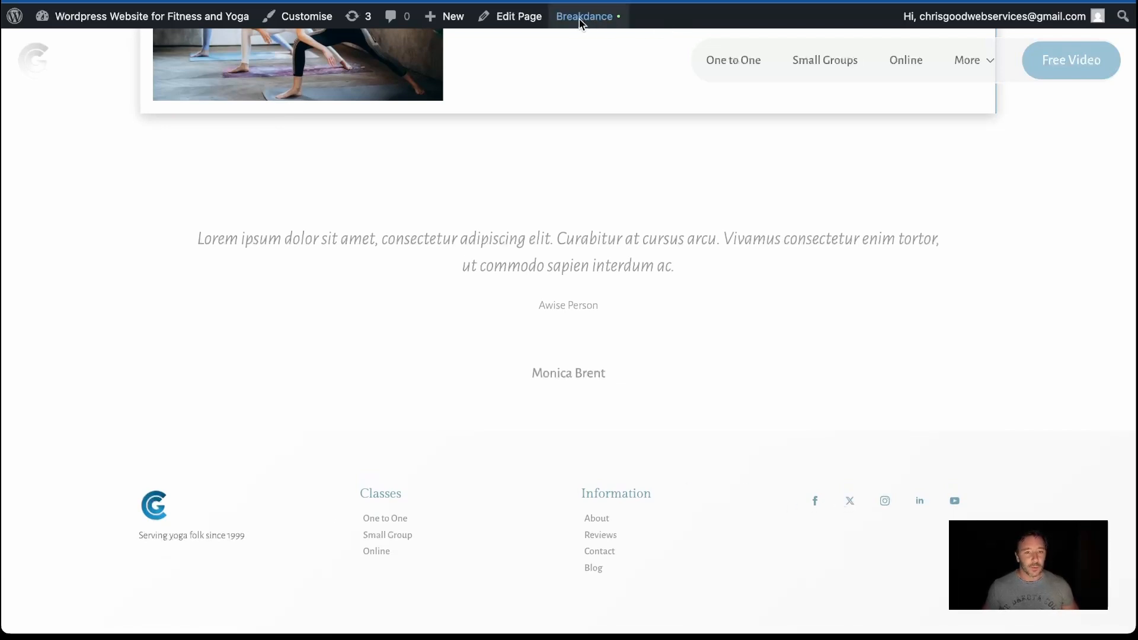
pyautogui.moveTo(590, 18)
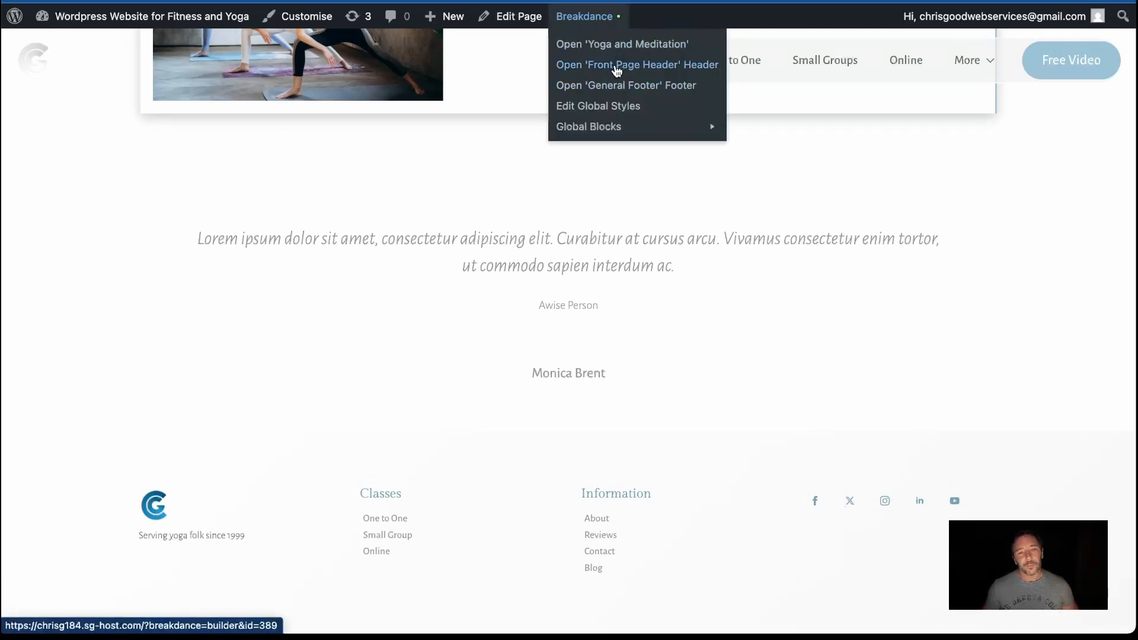
pyautogui.rightClick(623, 85)
pyautogui.click(644, 90)
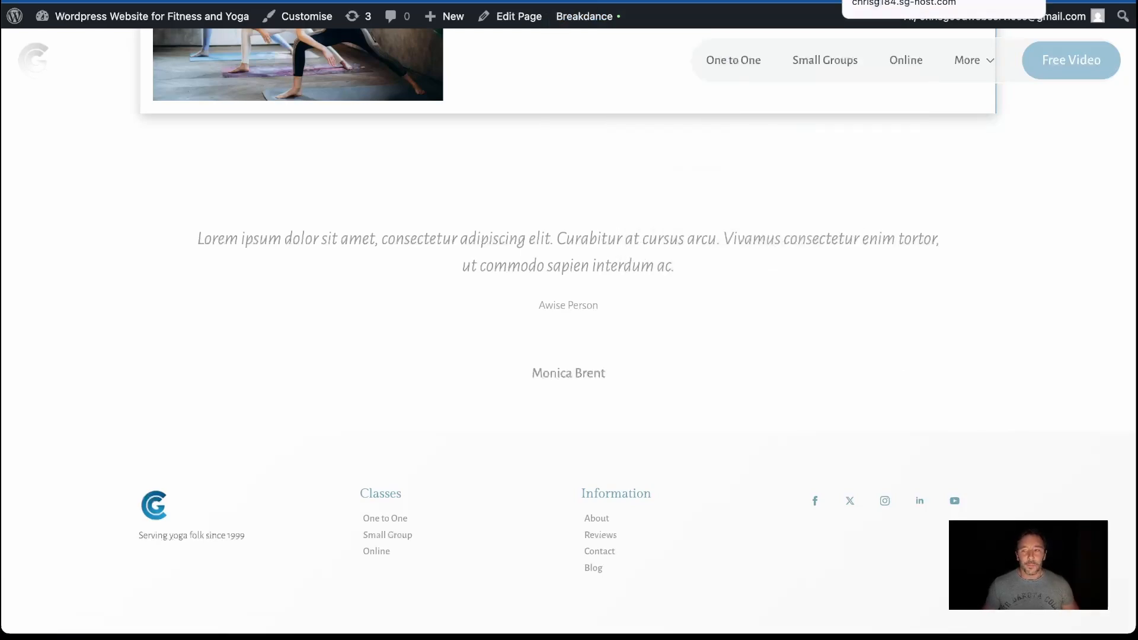
pyautogui.click(890, 2)
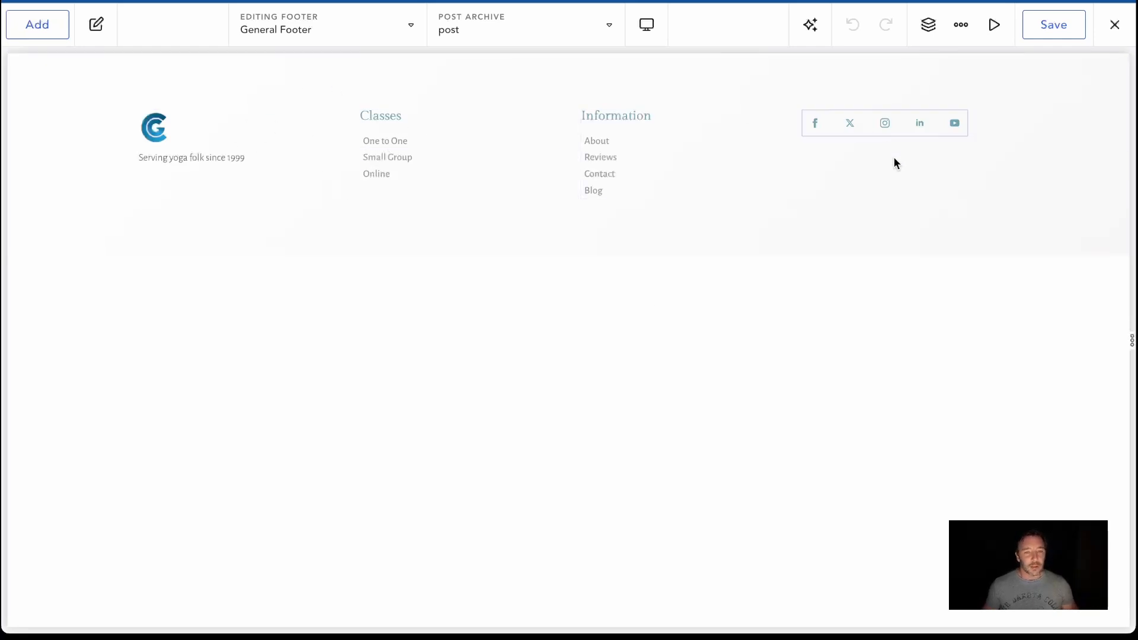
# Show the structure tree with the footer section collapsed and check the section's HTML tag in its advanced settings
pyautogui.click(74, 57)
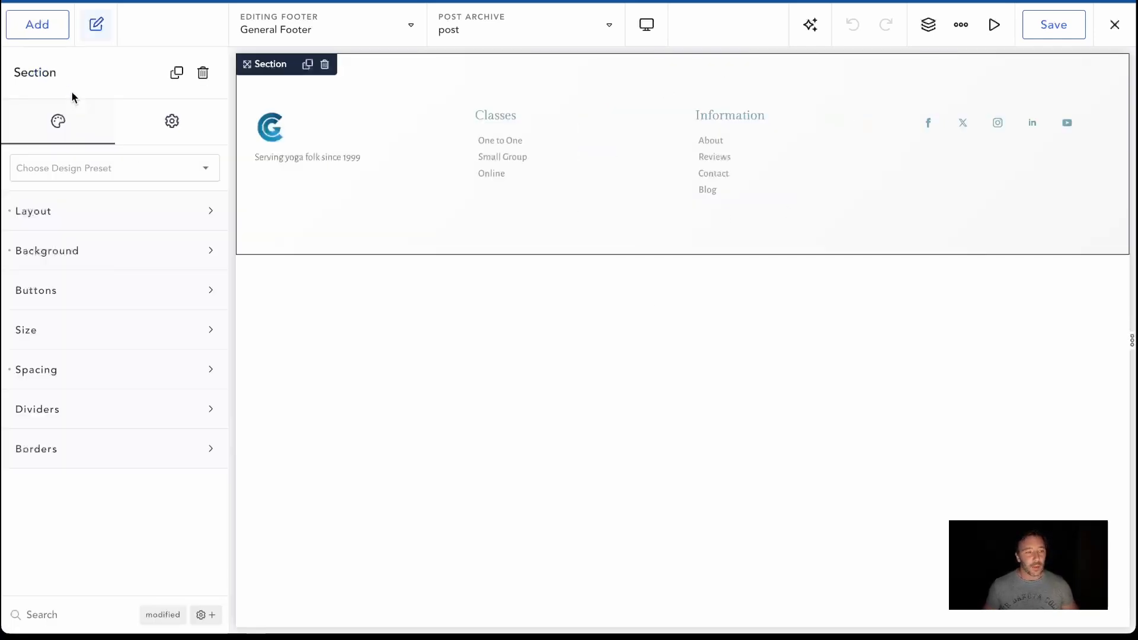
pyautogui.click(928, 25)
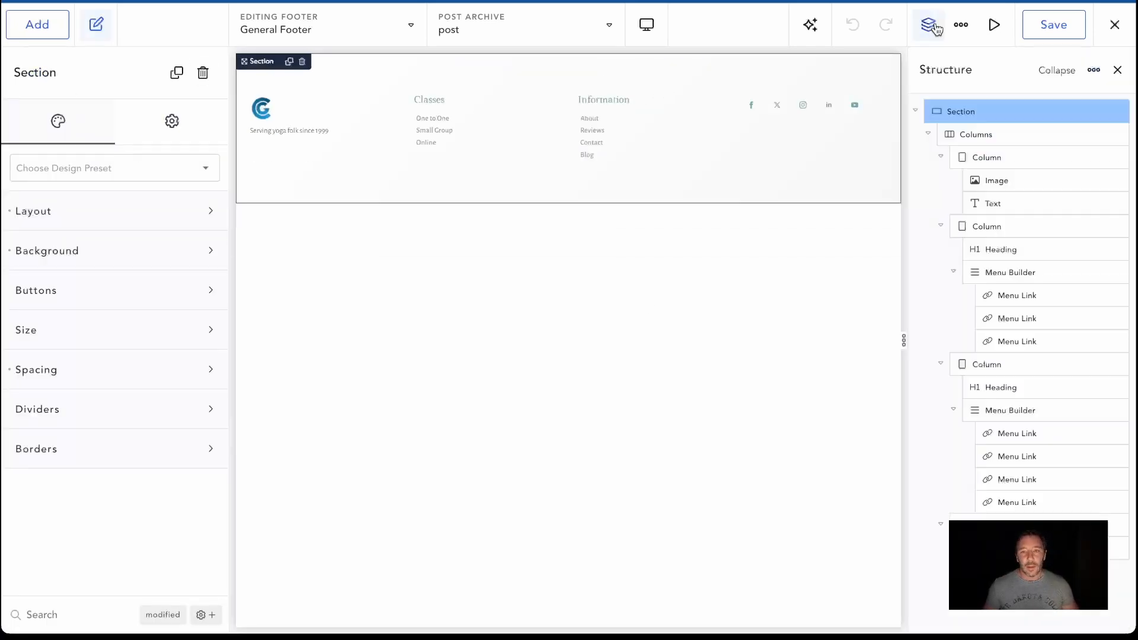
pyautogui.click(917, 113)
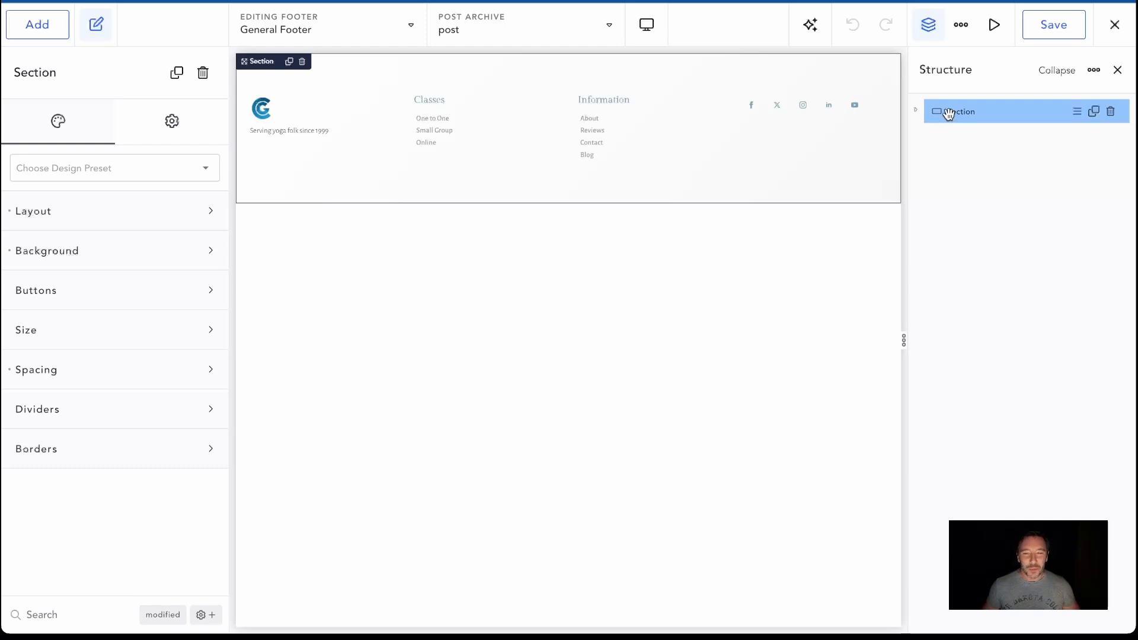
pyautogui.click(196, 120)
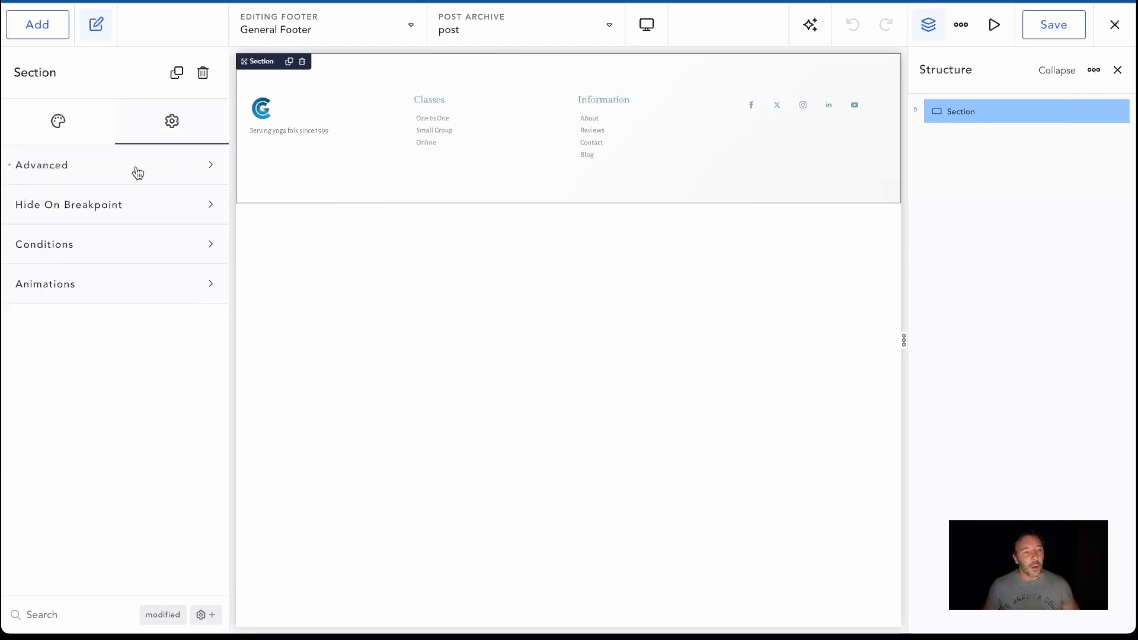
pyautogui.click(165, 169)
pyautogui.scroll(-3, 142, 430)
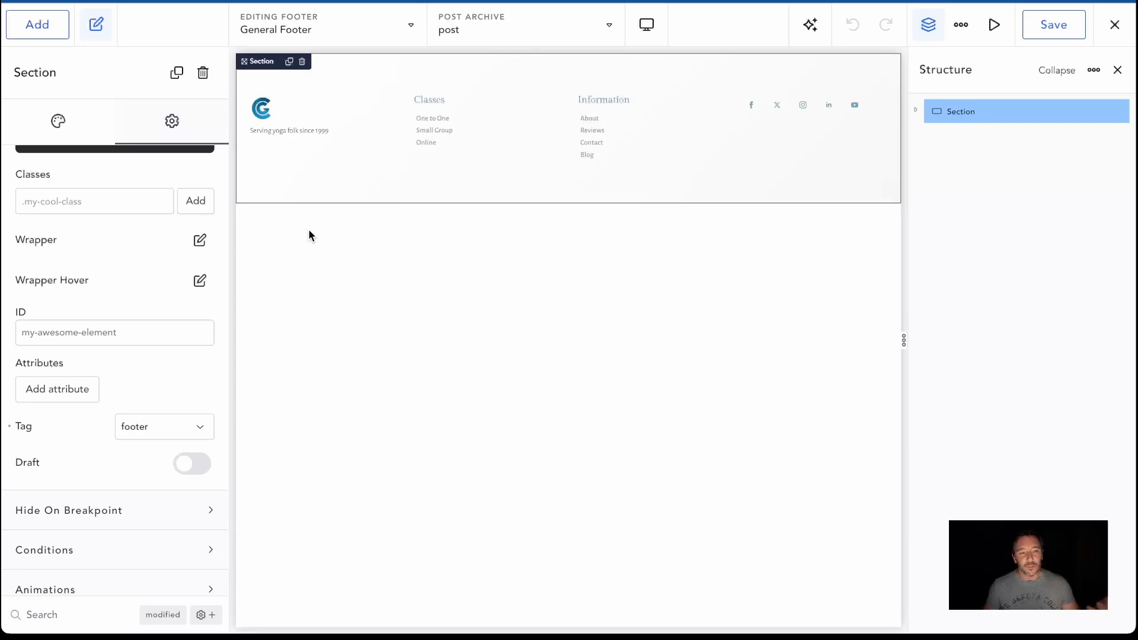
# Add a new section below the existing footer section and set its HTML tag to div
pyautogui.click(37, 24)
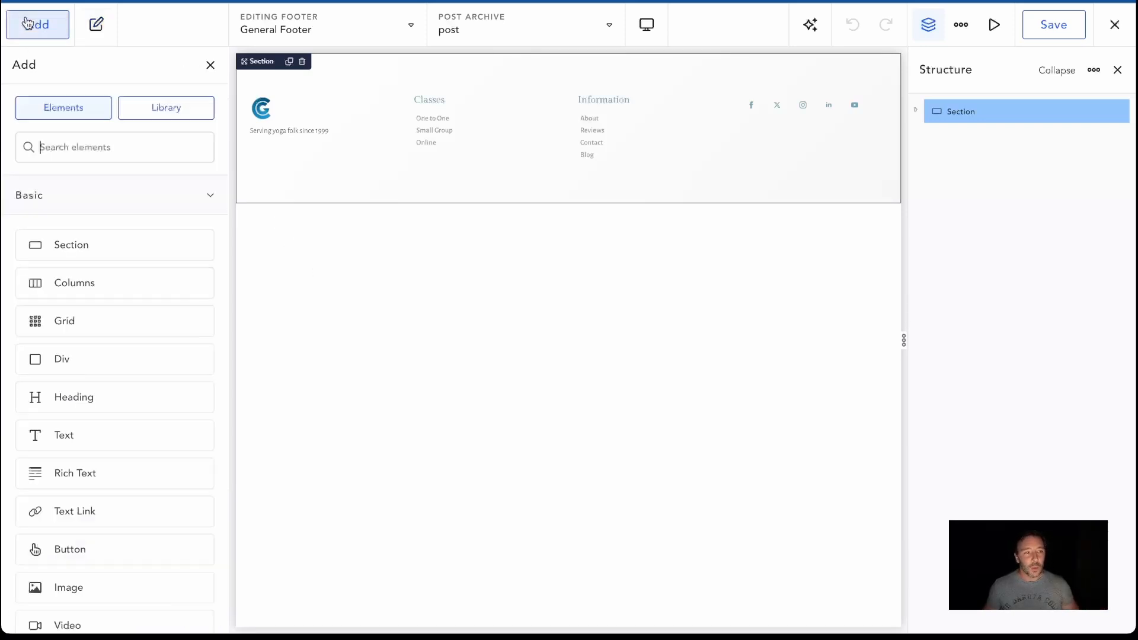
pyautogui.moveTo(117, 249); pyautogui.dragTo(341, 254)
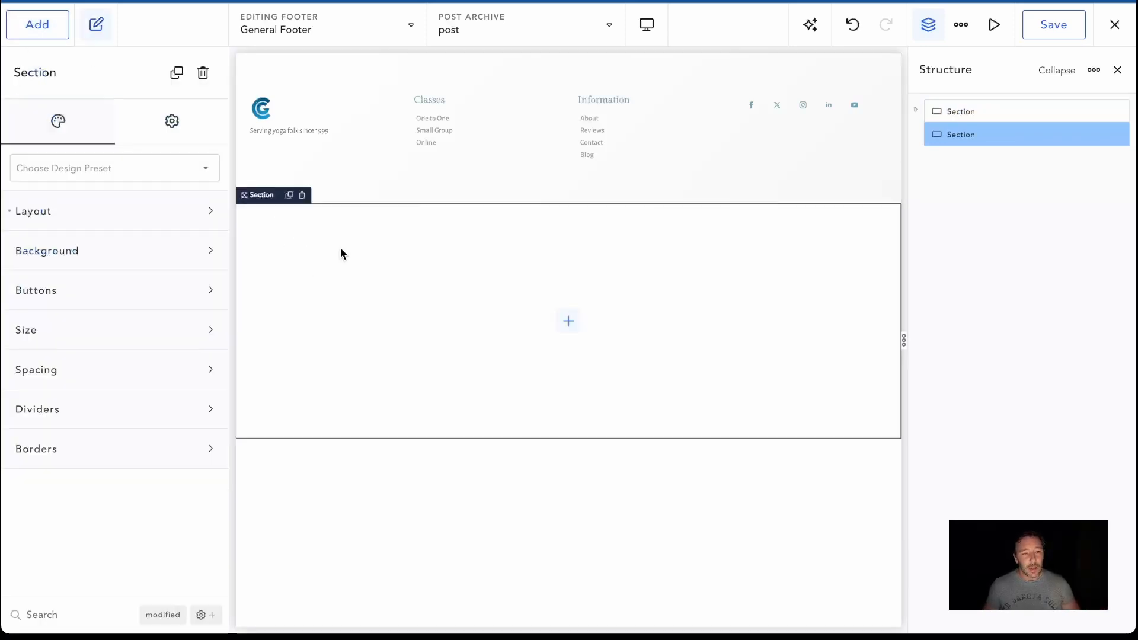
pyautogui.click(171, 126)
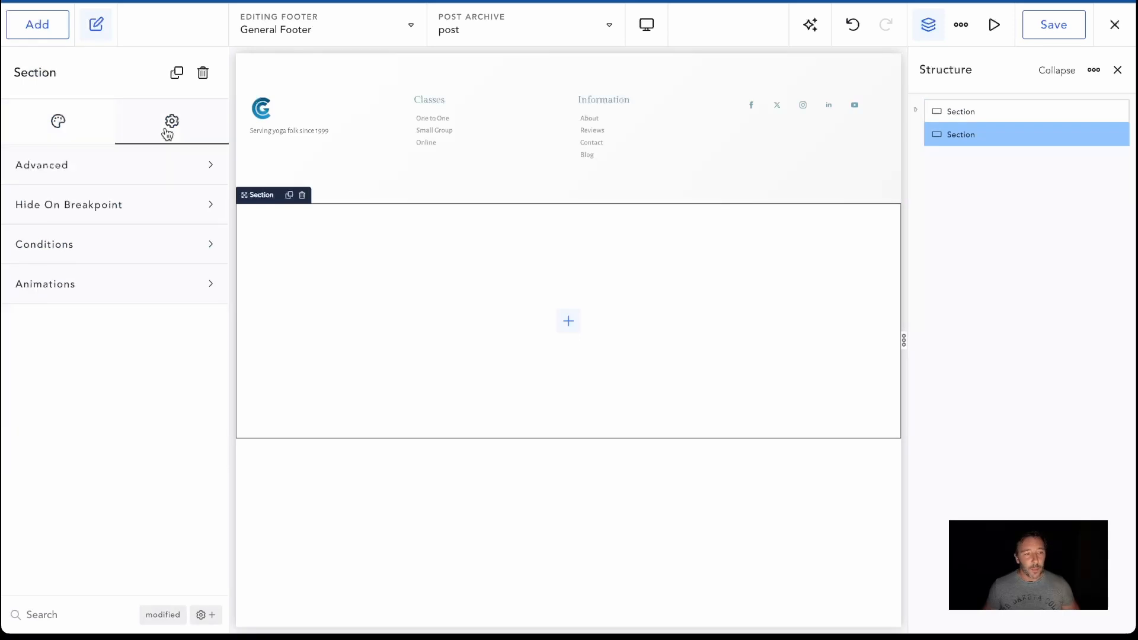
pyautogui.click(184, 165)
pyautogui.scroll(-4, 178, 296)
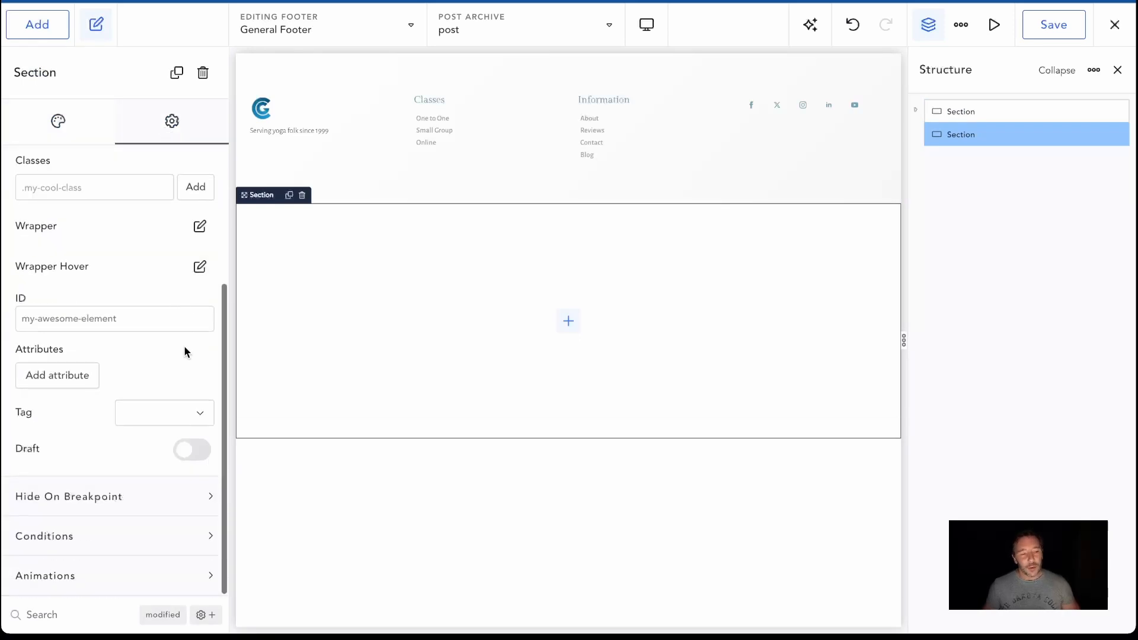
pyautogui.click(159, 412)
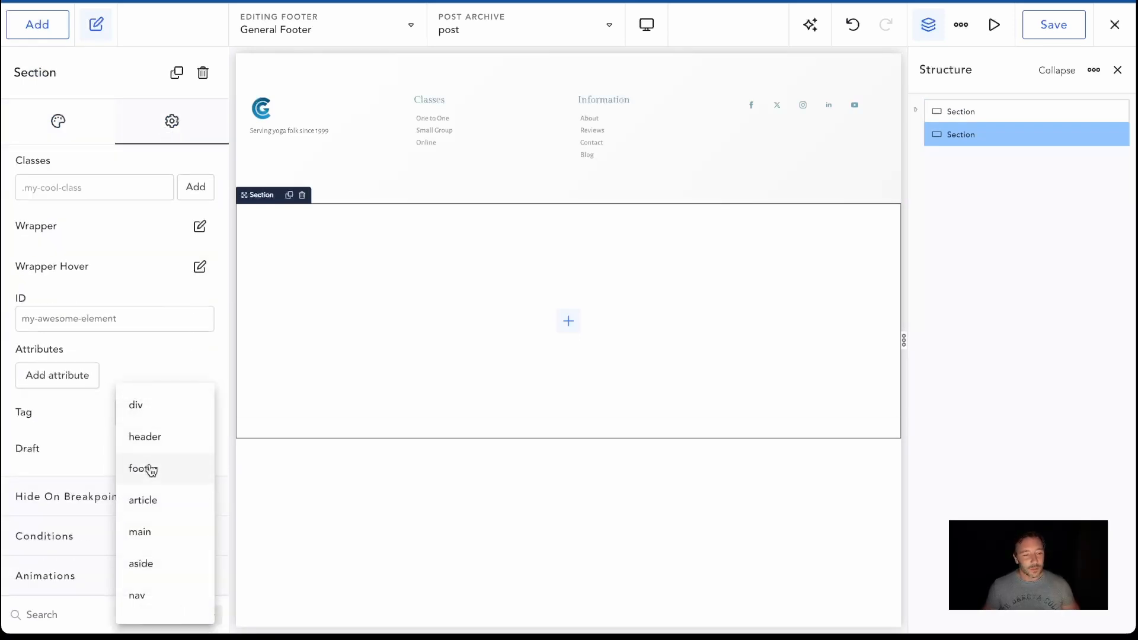
pyautogui.click(150, 406)
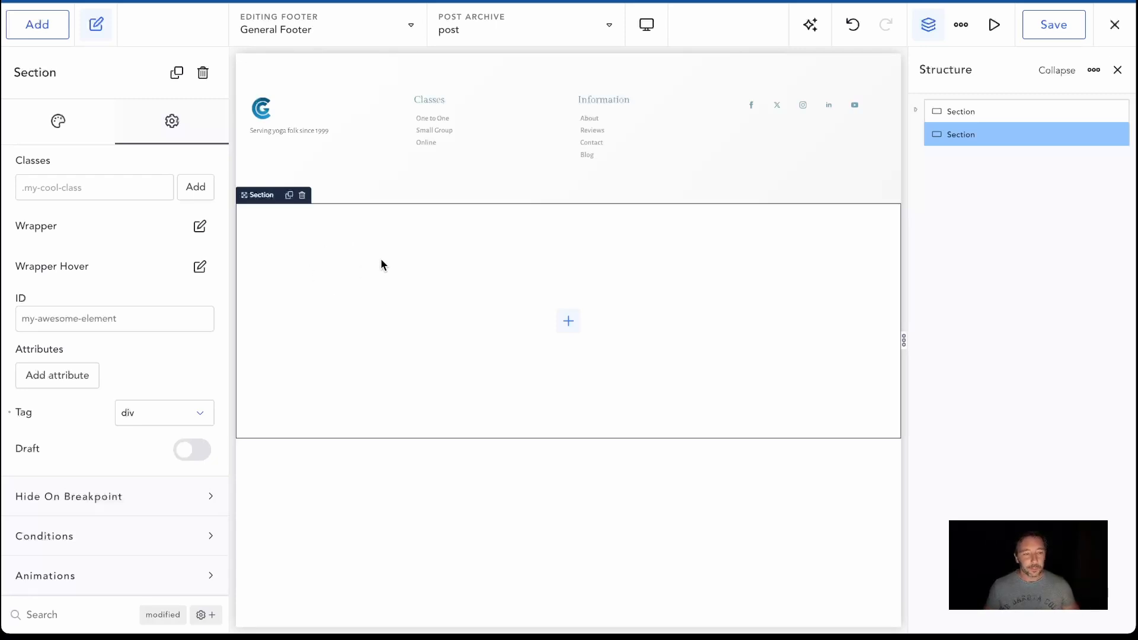
# Set the new section's padding to 0.4 em on all four sides
pyautogui.click(81, 114)
pyautogui.click(135, 366)
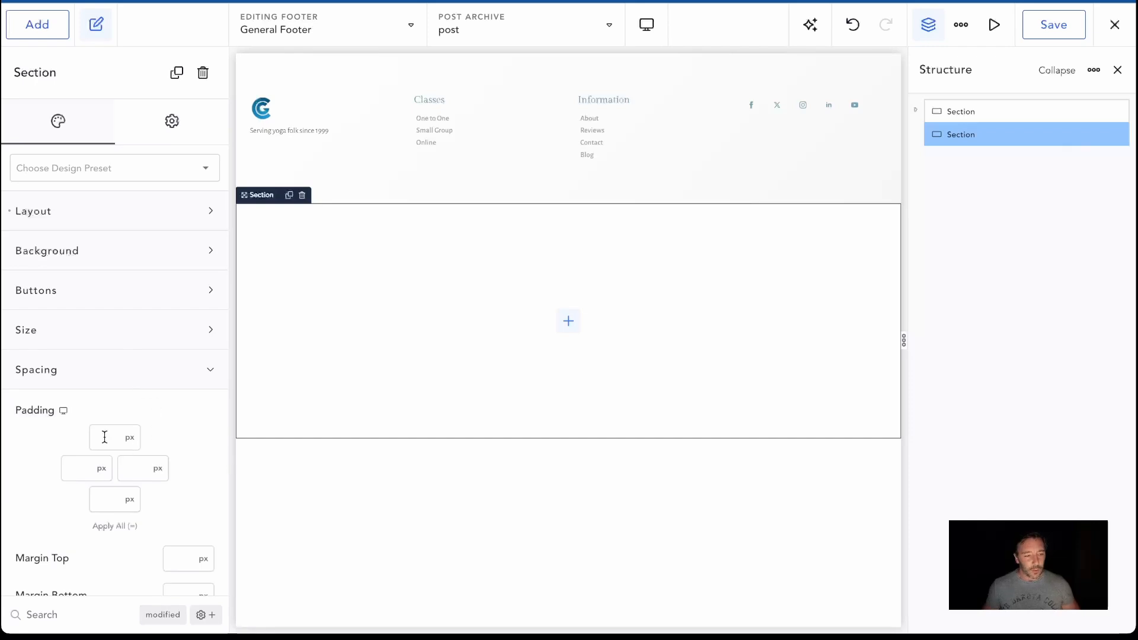
pyautogui.write('.4em')
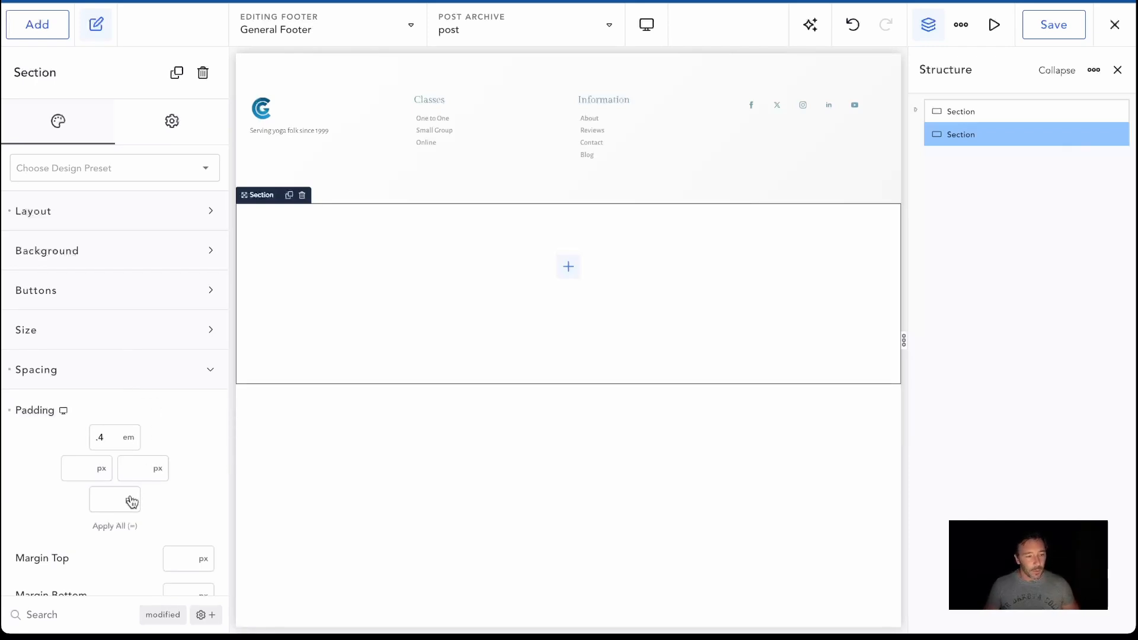
pyautogui.click(122, 526)
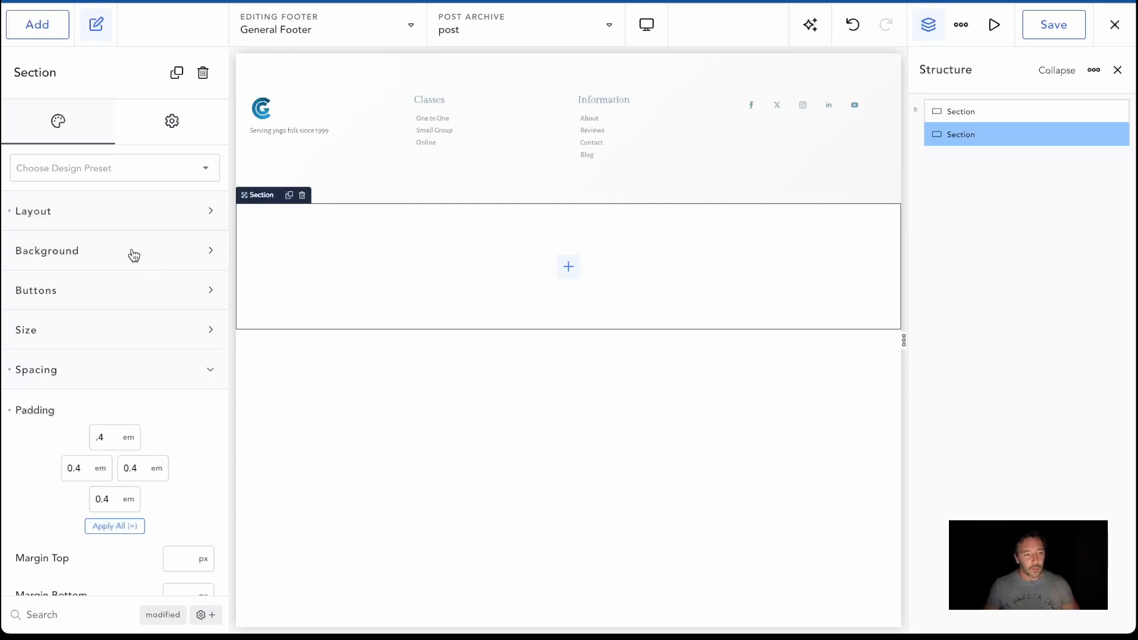
pyautogui.click(44, 27)
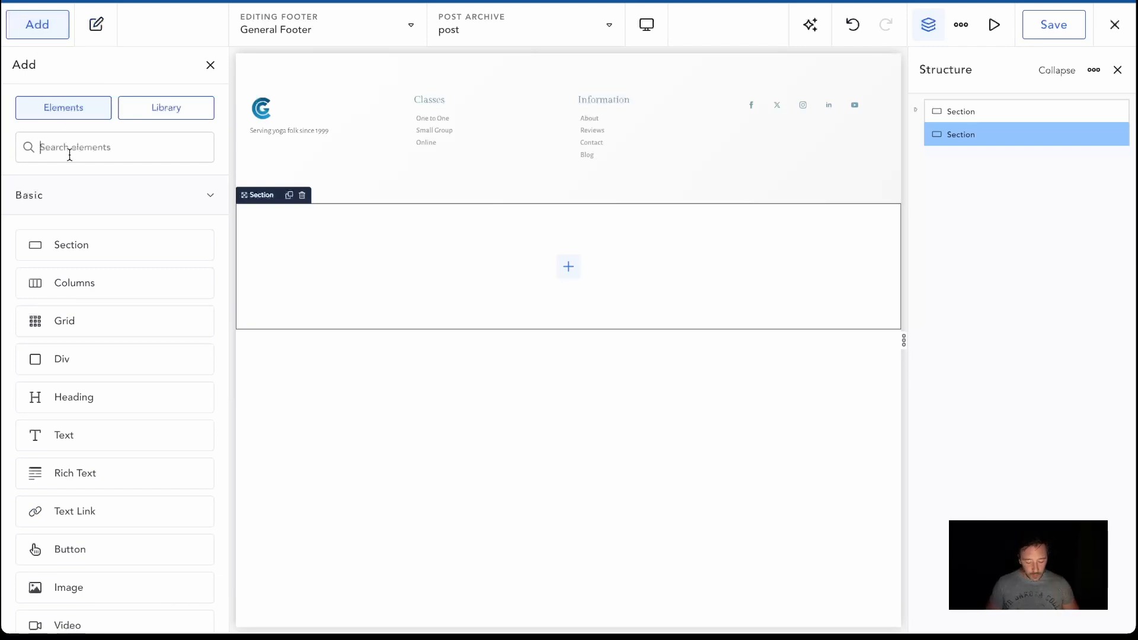
pyautogui.write('div')
pyautogui.moveTo(87, 208); pyautogui.dragTo(380, 264)
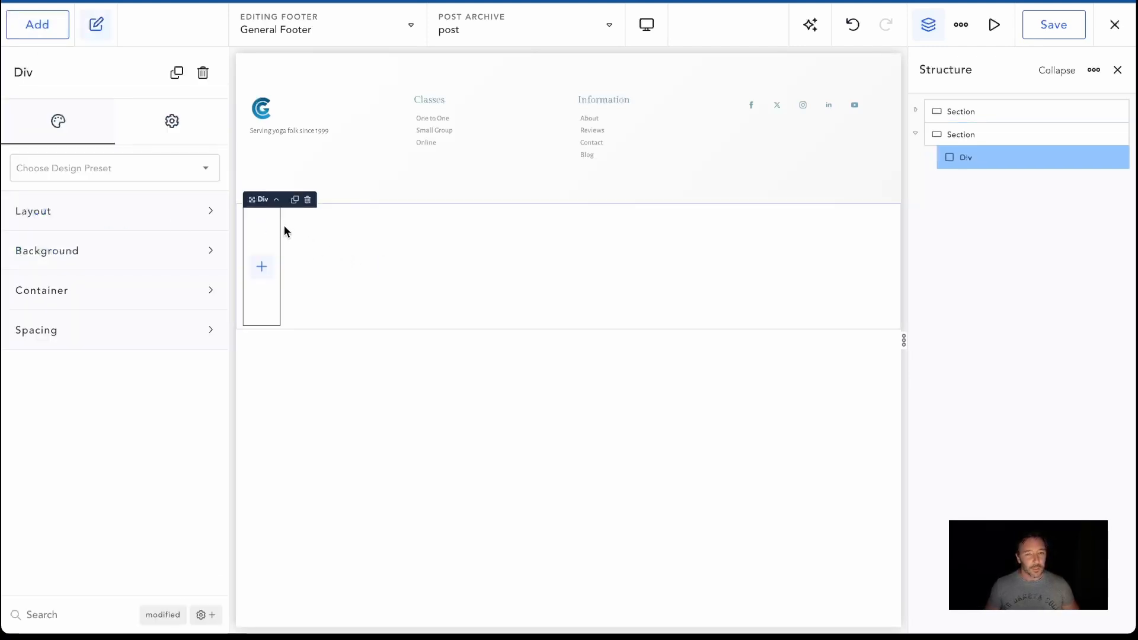
pyautogui.click(1111, 159)
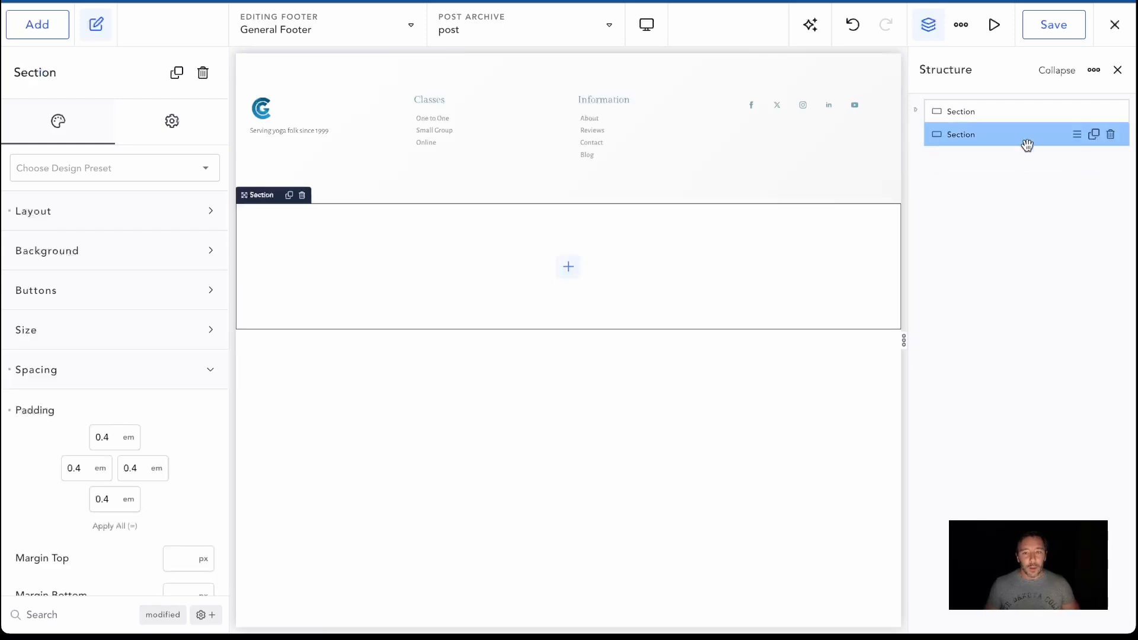
# Add a Text element and a Button element below it inside the new section
pyautogui.click(22, 28)
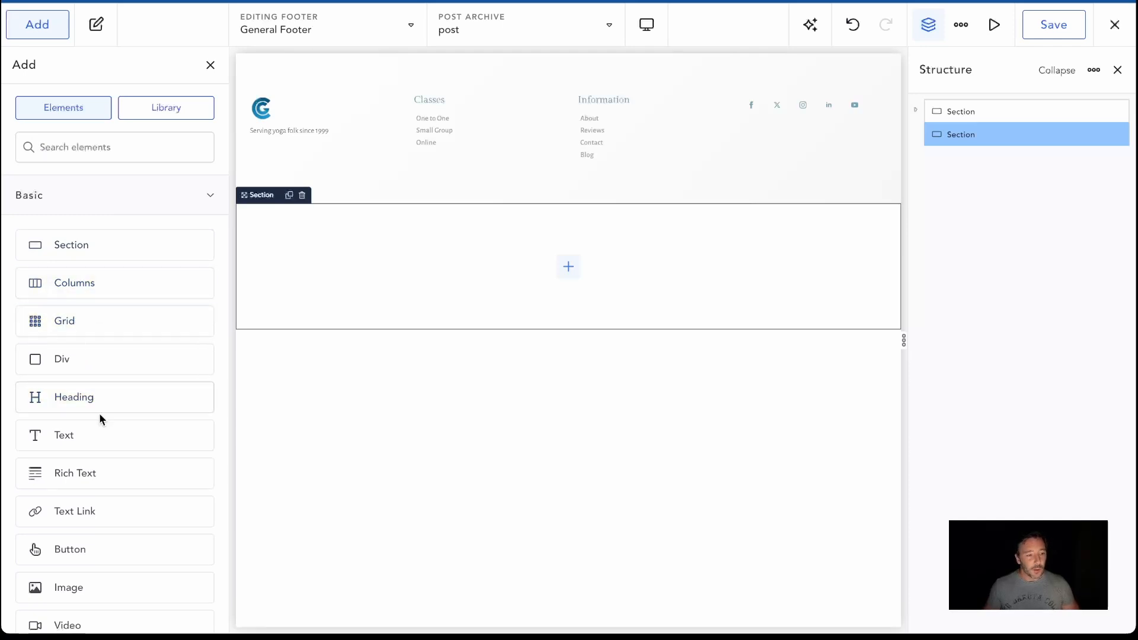
pyautogui.moveTo(92, 435); pyautogui.dragTo(425, 318)
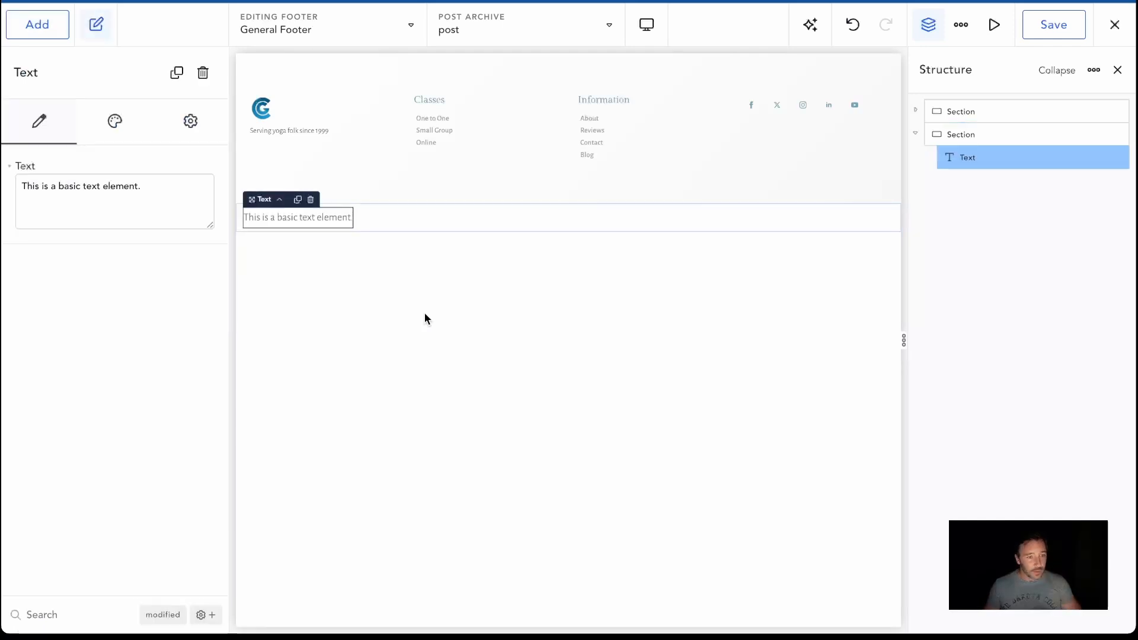
pyautogui.click(37, 25)
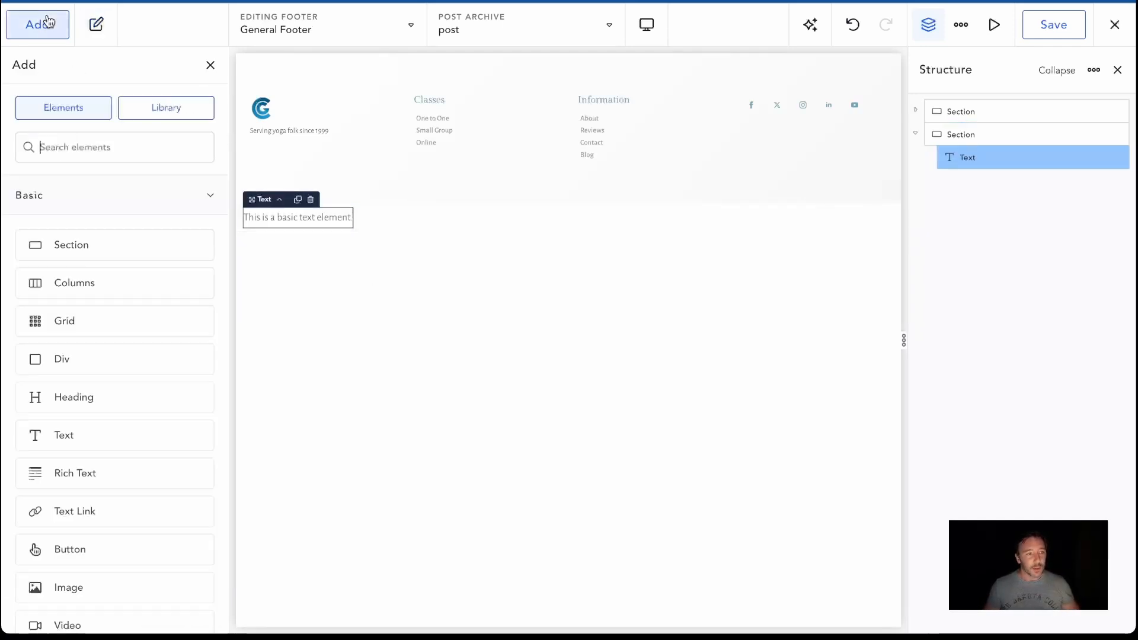
pyautogui.write('button')
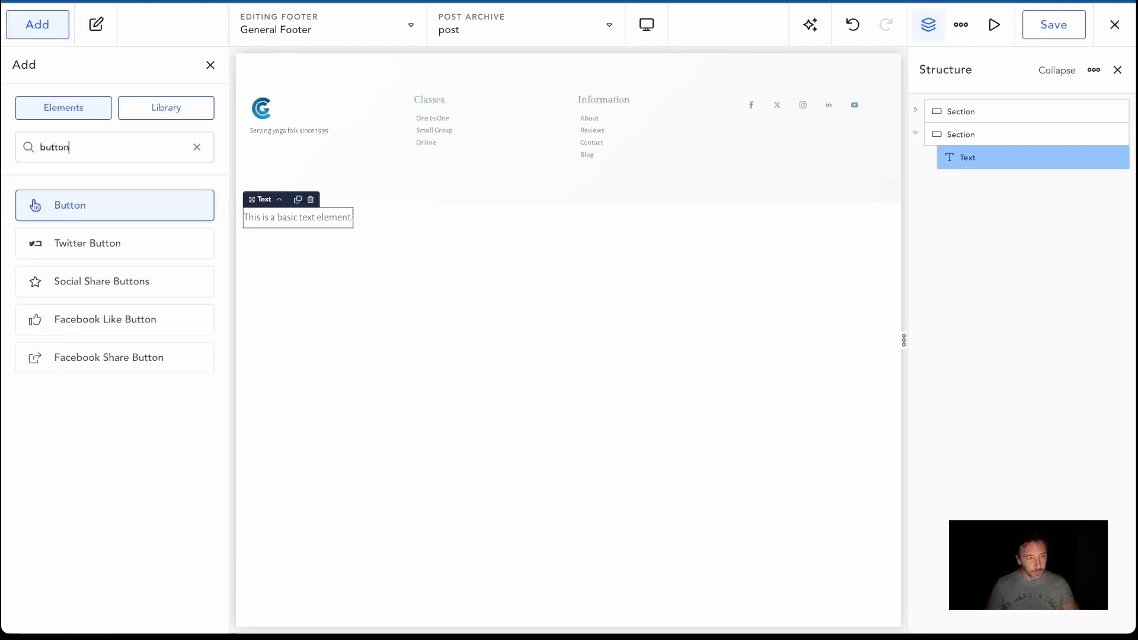
pyautogui.moveTo(76, 218); pyautogui.dragTo(392, 223)
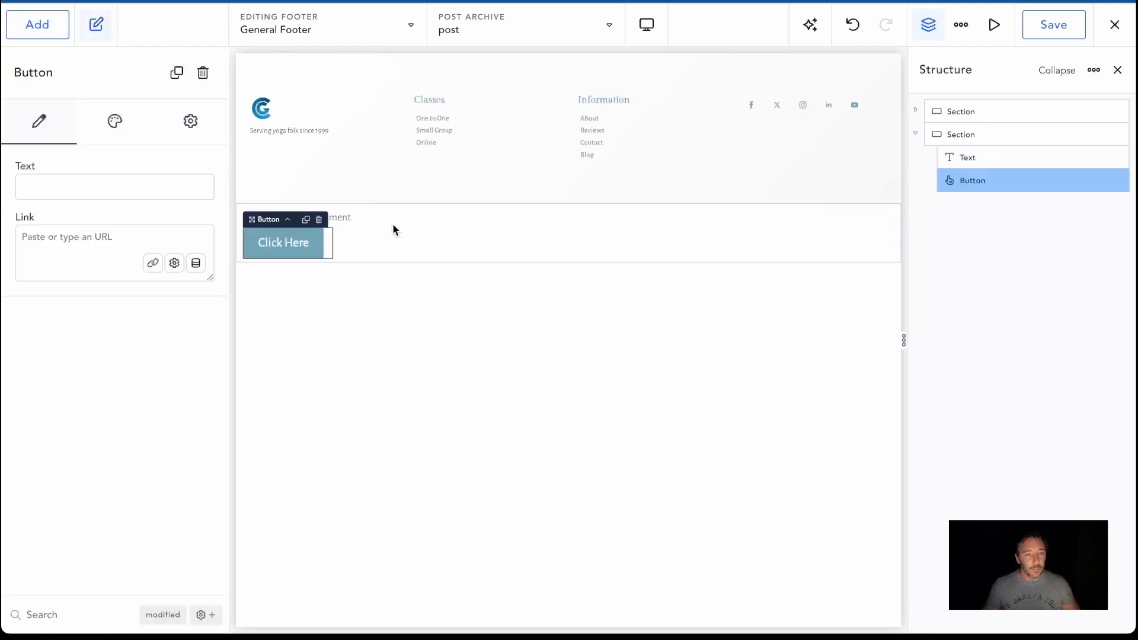
# Switch the new section to a horizontal layout and align its text and button to Right
pyautogui.click(538, 234)
pyautogui.click(73, 211)
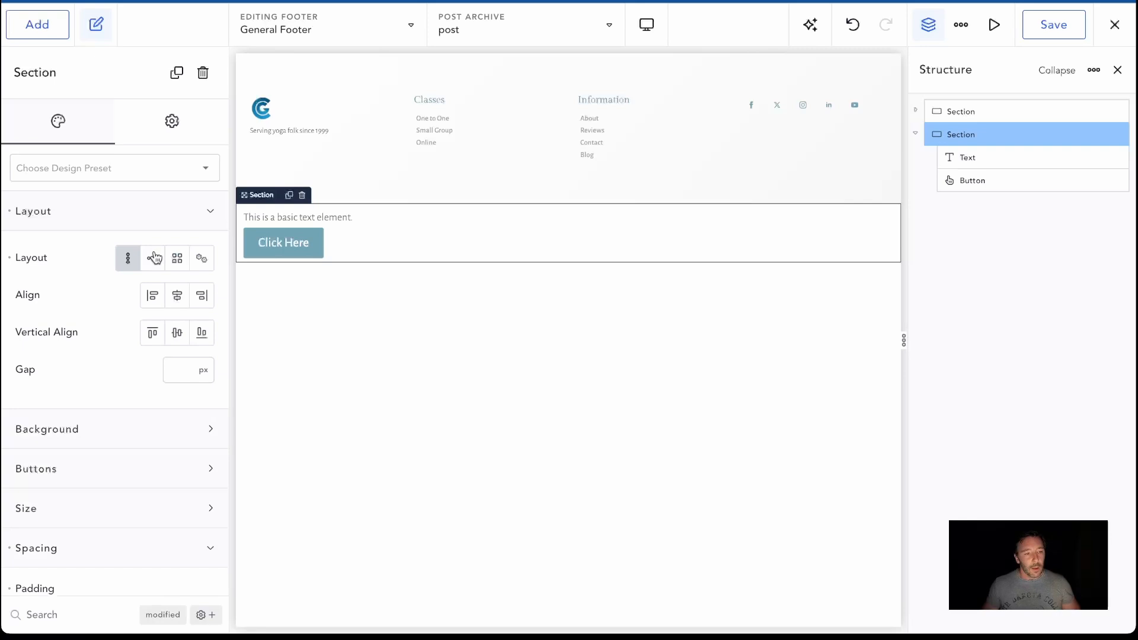
pyautogui.click(156, 265)
pyautogui.click(176, 296)
pyautogui.click(162, 335)
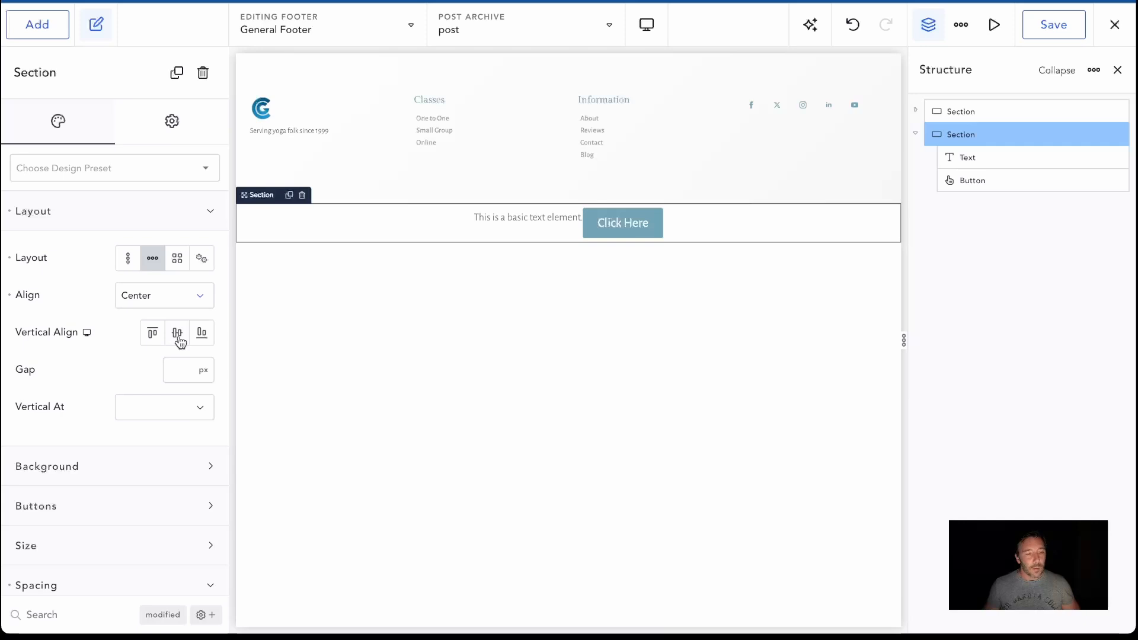
pyautogui.click(186, 303)
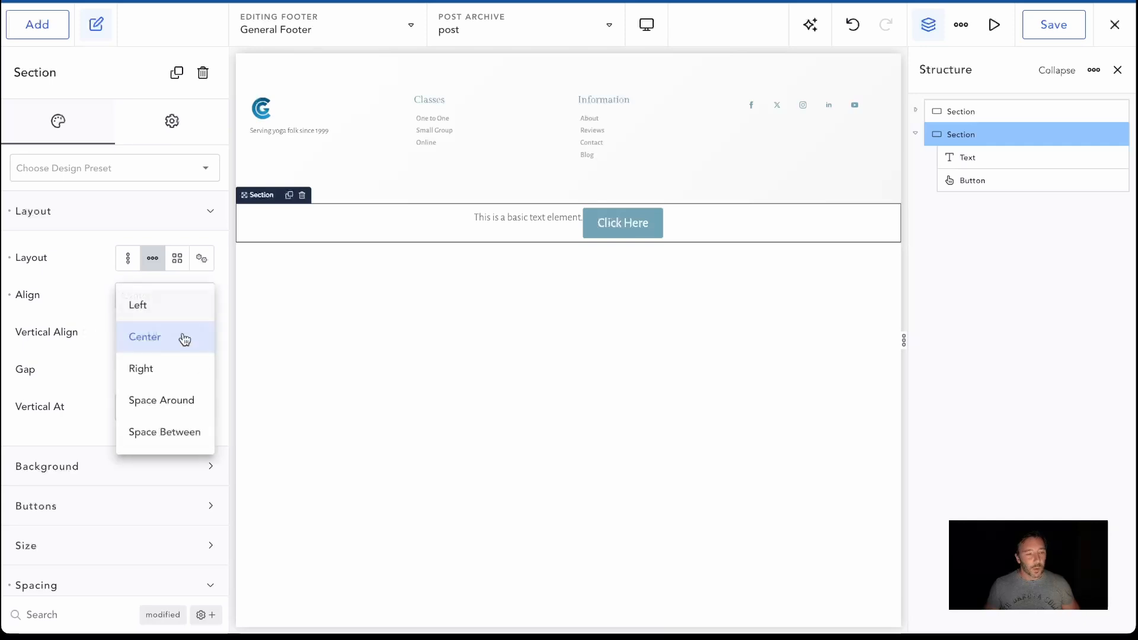
pyautogui.click(170, 432)
pyautogui.click(164, 290)
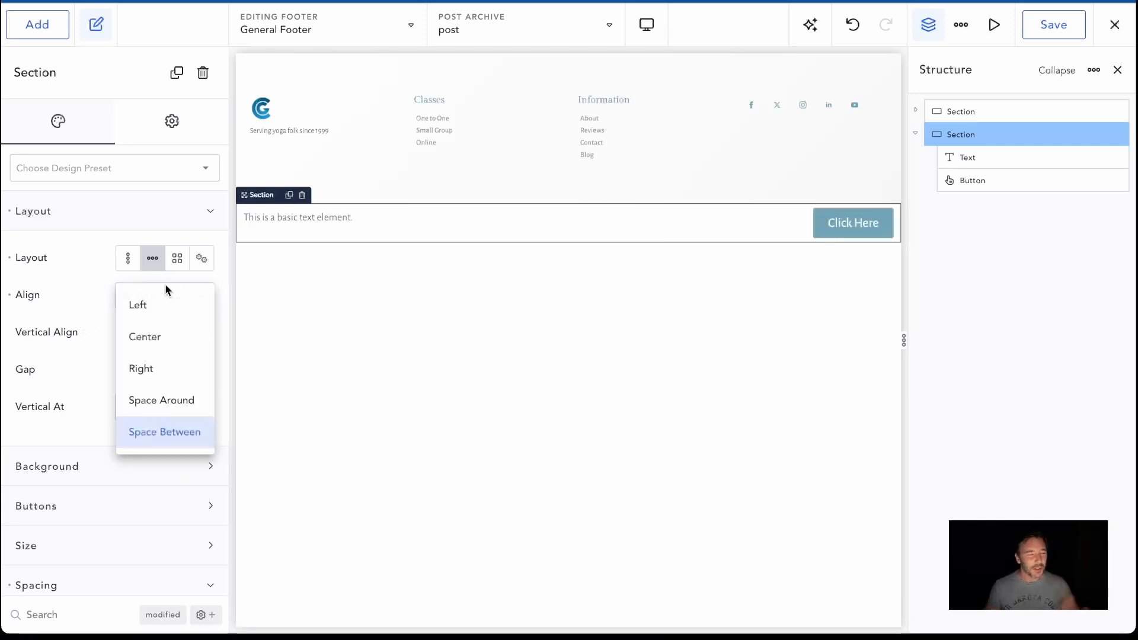
pyautogui.click(158, 370)
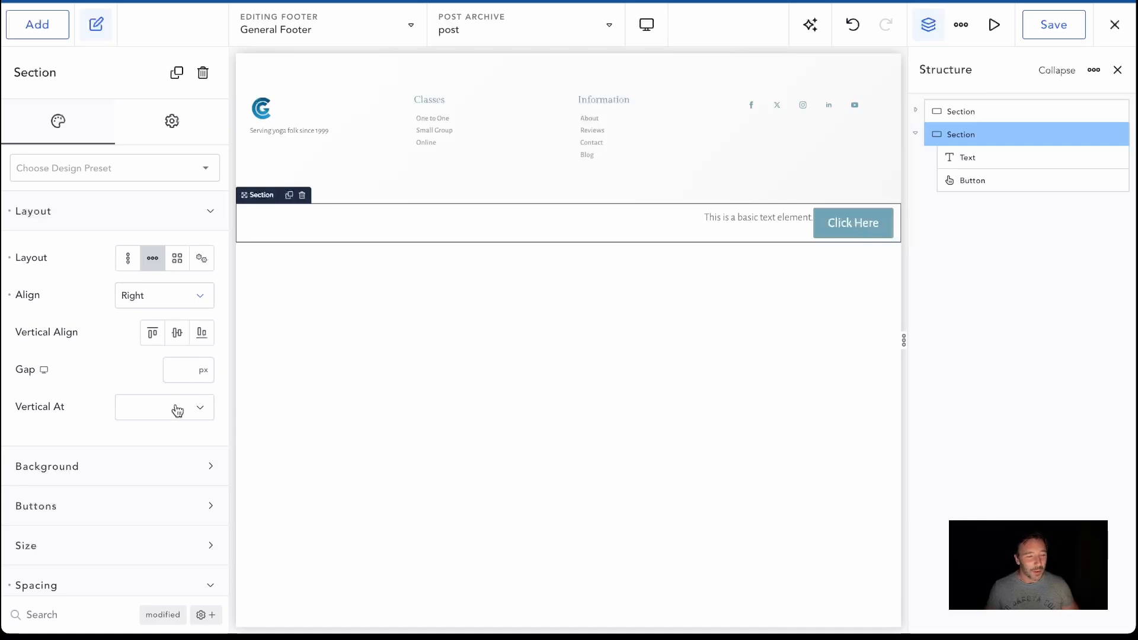
# Centre the new section's contents vertically and set the gap between them to 32 px
pyautogui.click(176, 332)
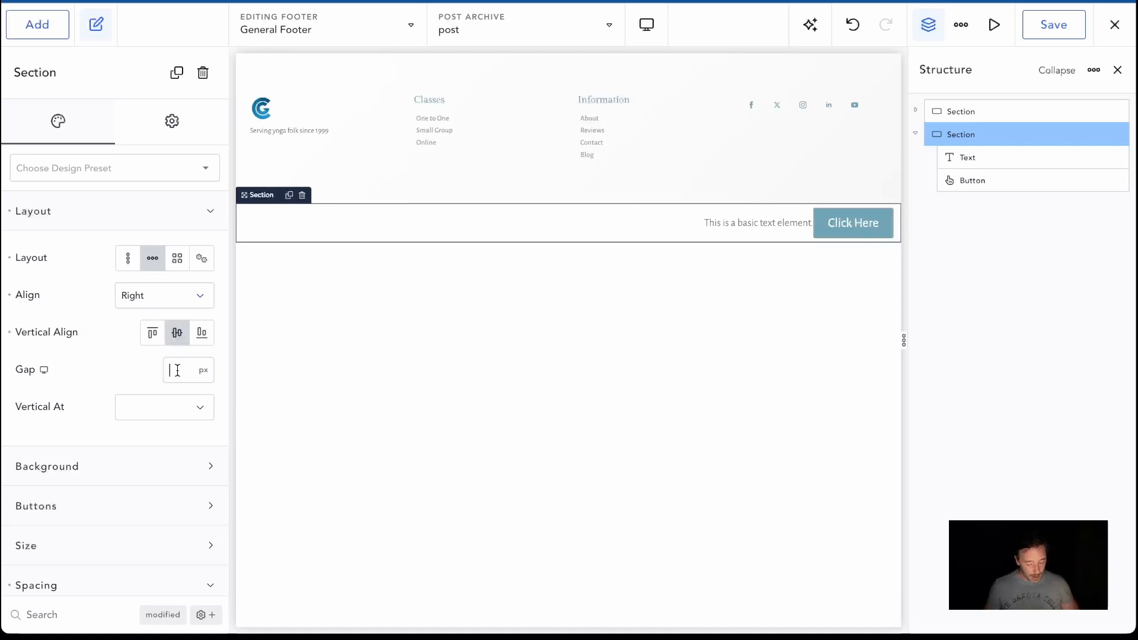
pyautogui.click(177, 370)
pyautogui.write('32')
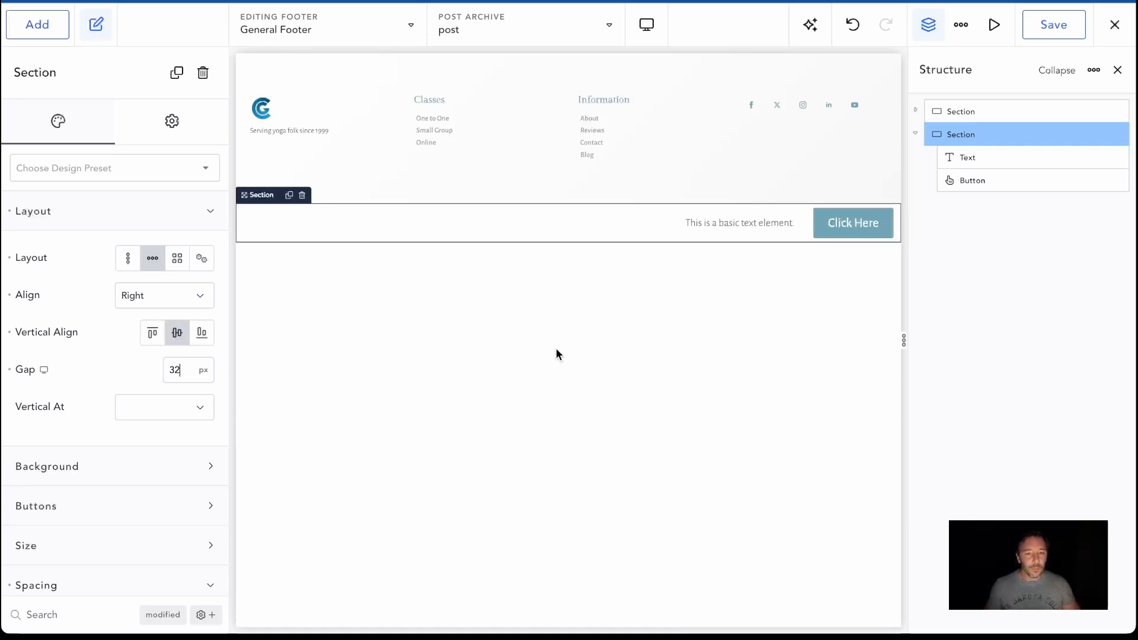
# Replace the new section's placeholder text with "Get your FREE 7 DAY HOME YOGA COURSE"
pyautogui.click(710, 223)
pyautogui.click(135, 194)
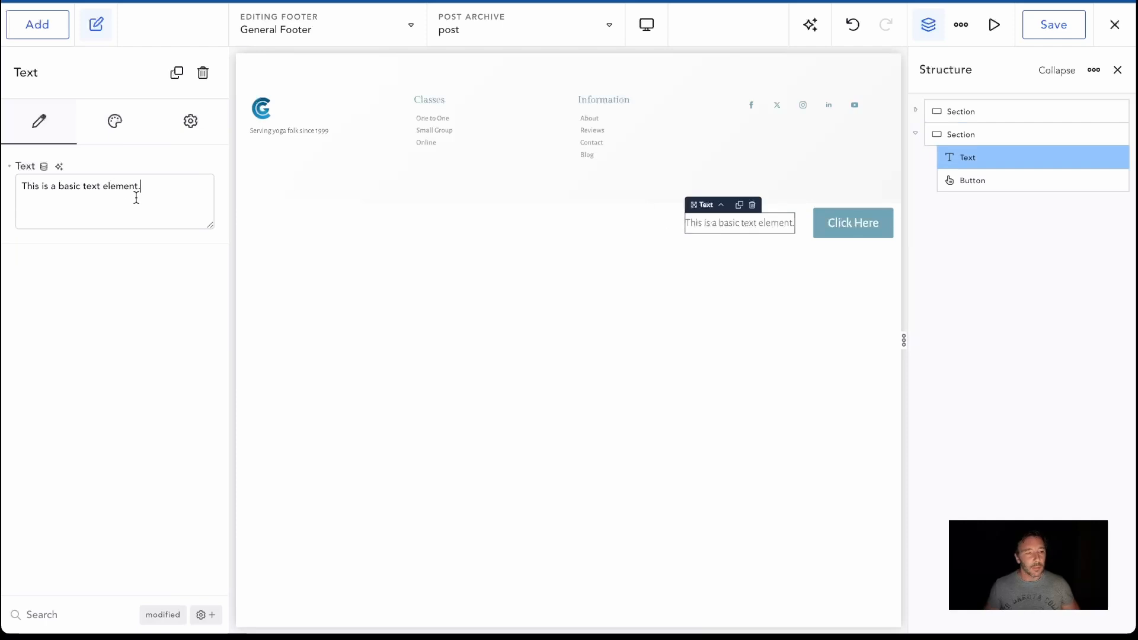
pyautogui.hotkey('ctrl', 'a')
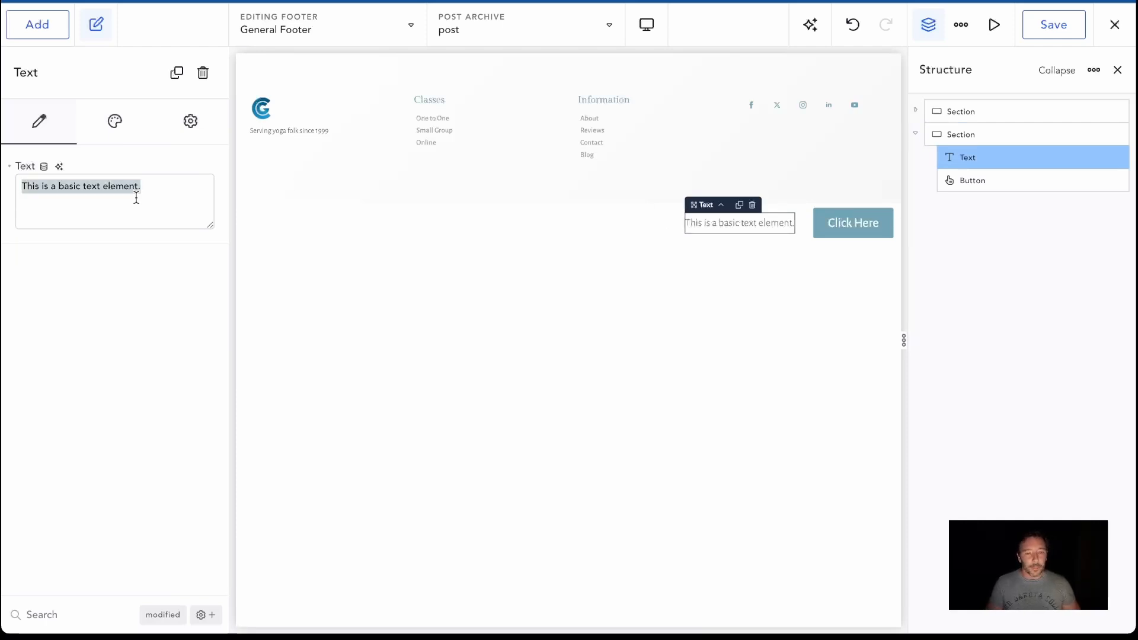
pyautogui.write('Get your FREE ')
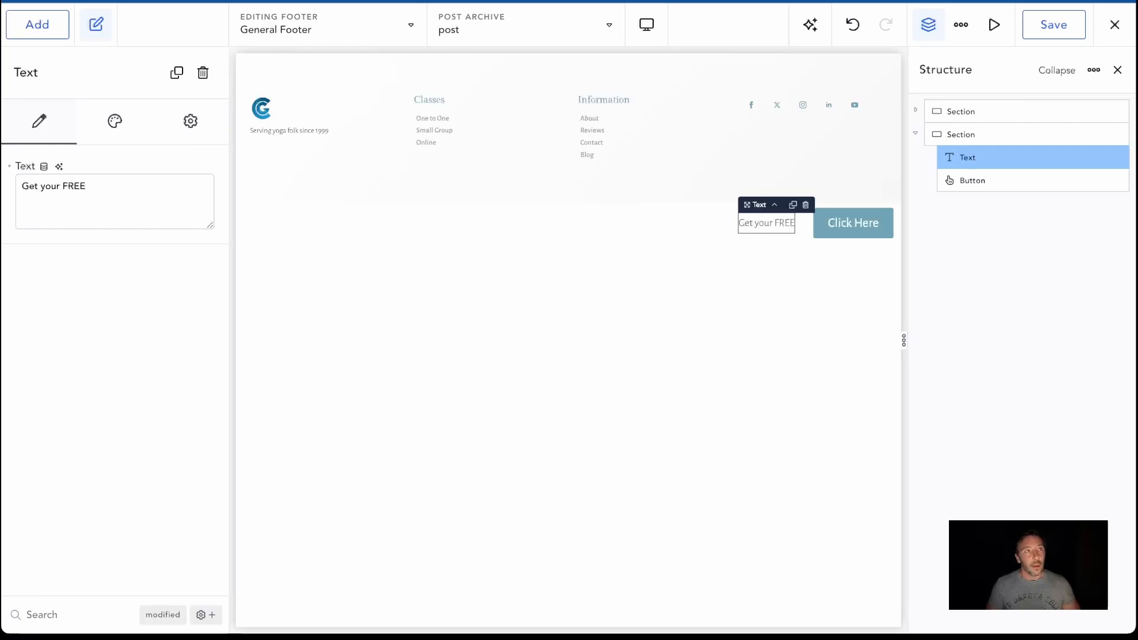
pyautogui.write('5')
pyautogui.press('BackSpace')
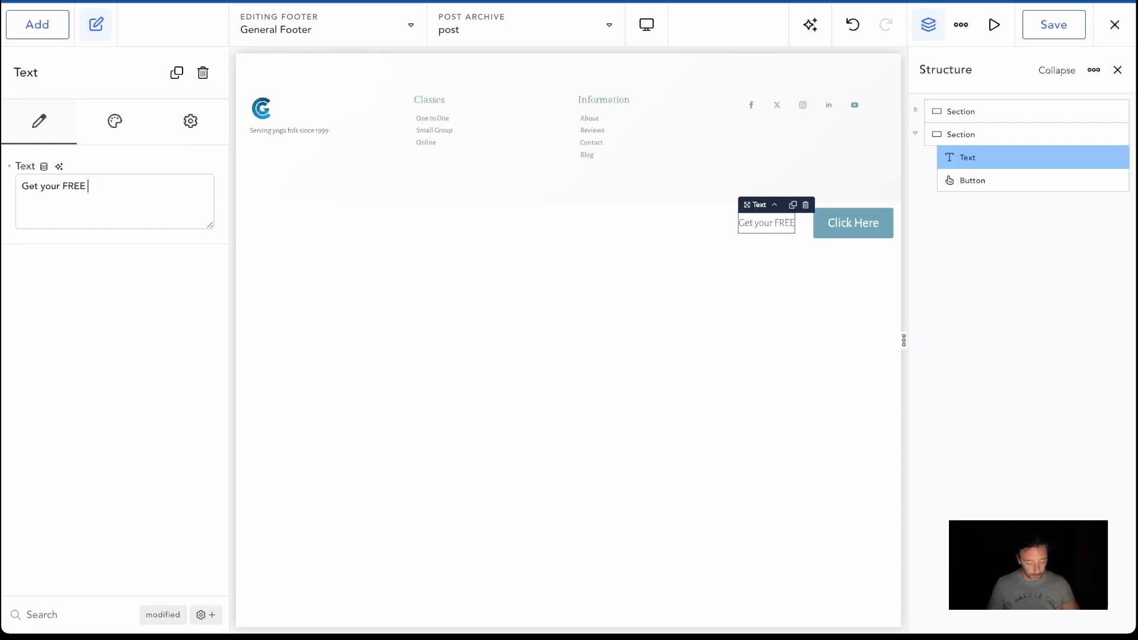
pyautogui.write('5')
pyautogui.press('BackSpace')
pyautogui.write('WEEK')
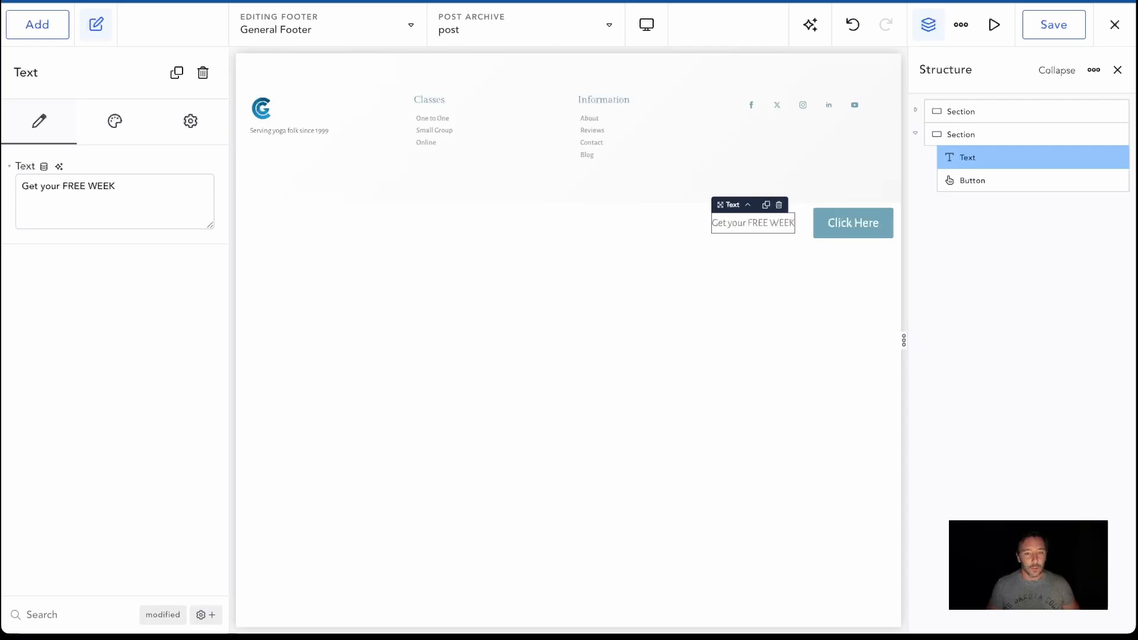
pyautogui.press('BackSpace')
pyautogui.press('BackSpace')
pyautogui.press('BackSpace')
pyautogui.press('BackSpace')
pyautogui.write('7 DAY YA')
pyautogui.press('BackSpace')
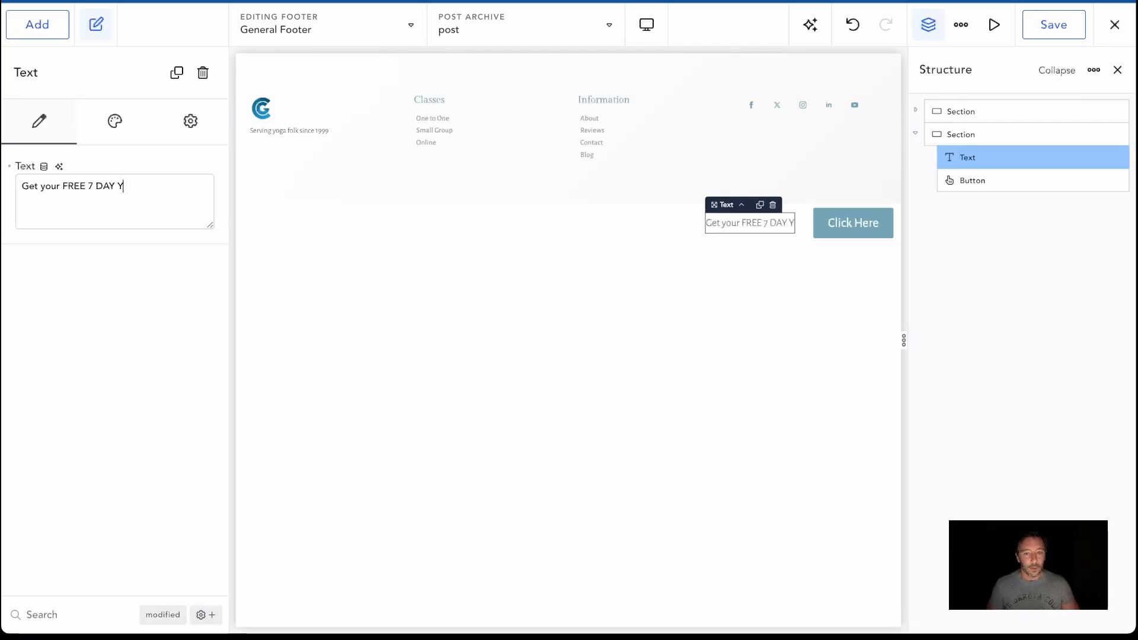
pyautogui.press('BackSpace')
pyautogui.write('Ho')
pyautogui.press('BackSpace')
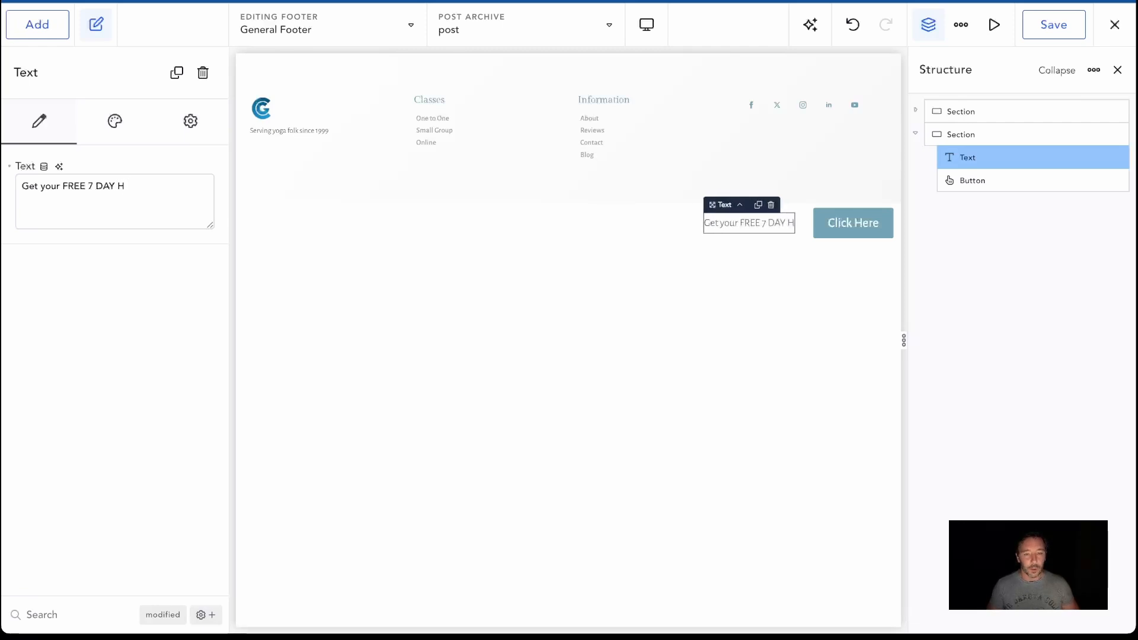
pyautogui.write('OME')
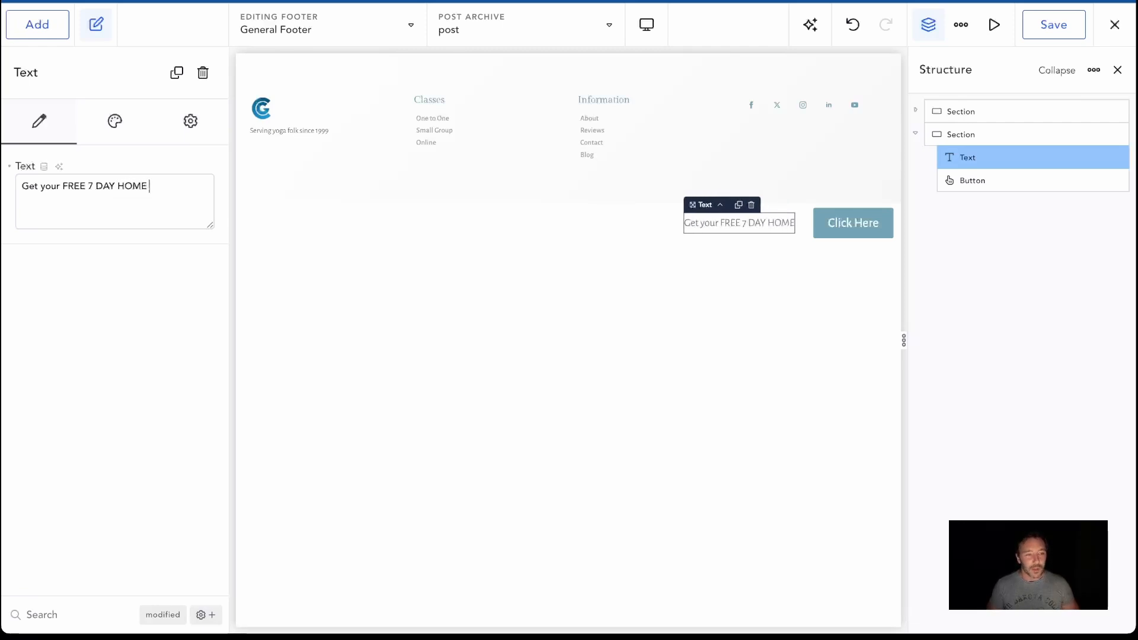
pyautogui.write(' C')
pyautogui.press('BackSpace')
pyautogui.write('YOGA COURSE')
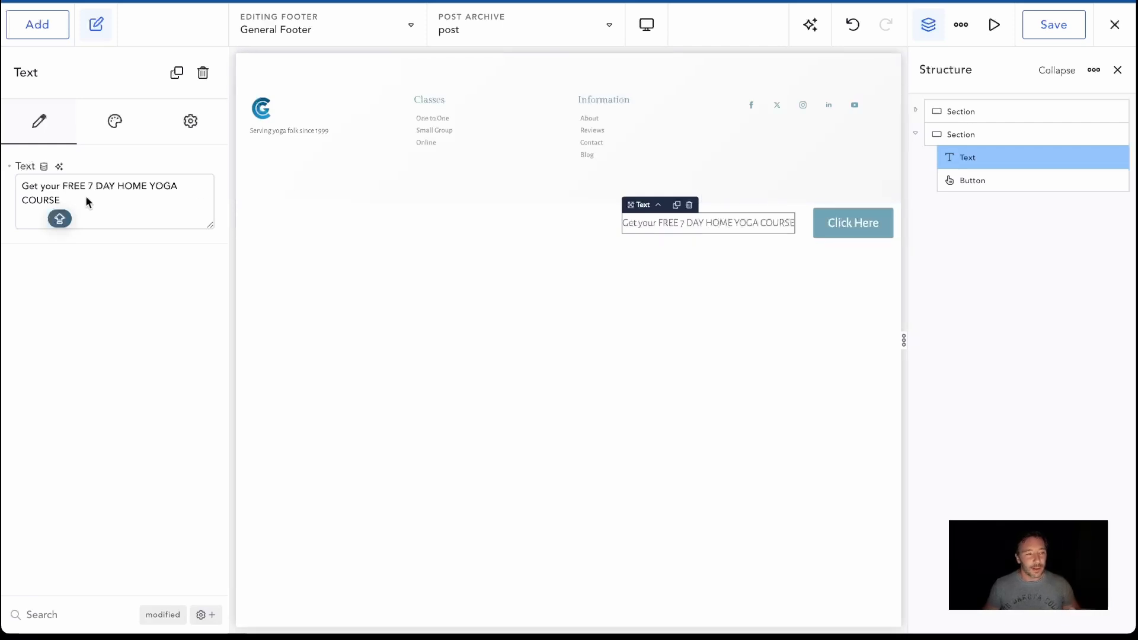
# Change the button's label to "GET FREE COURSE"
pyautogui.click(830, 228)
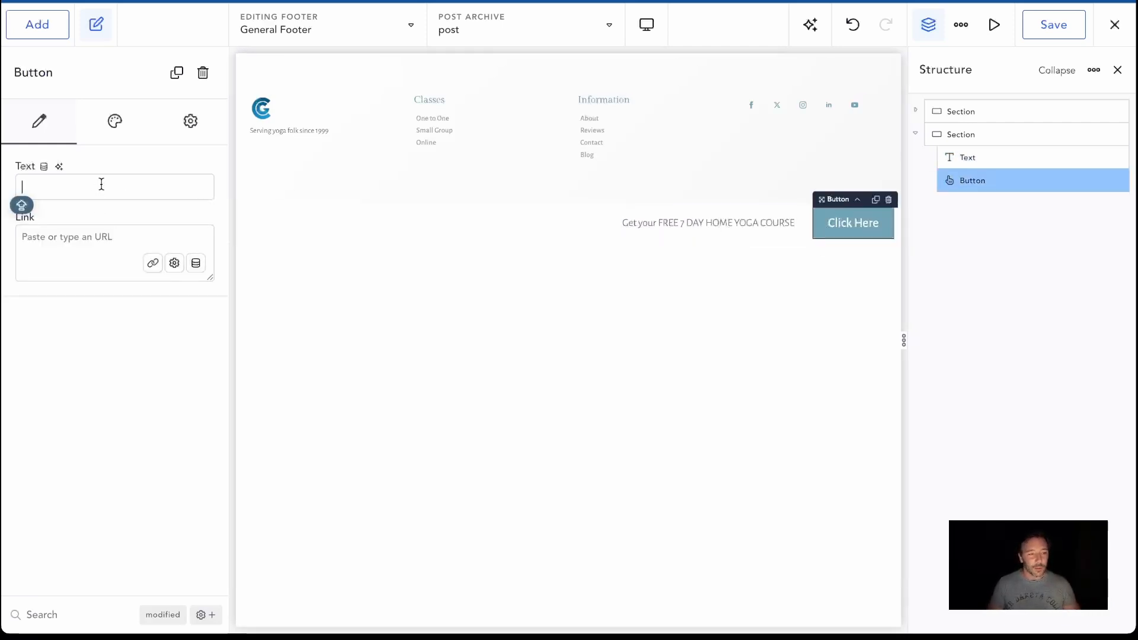
pyautogui.write('FREE COURSE')
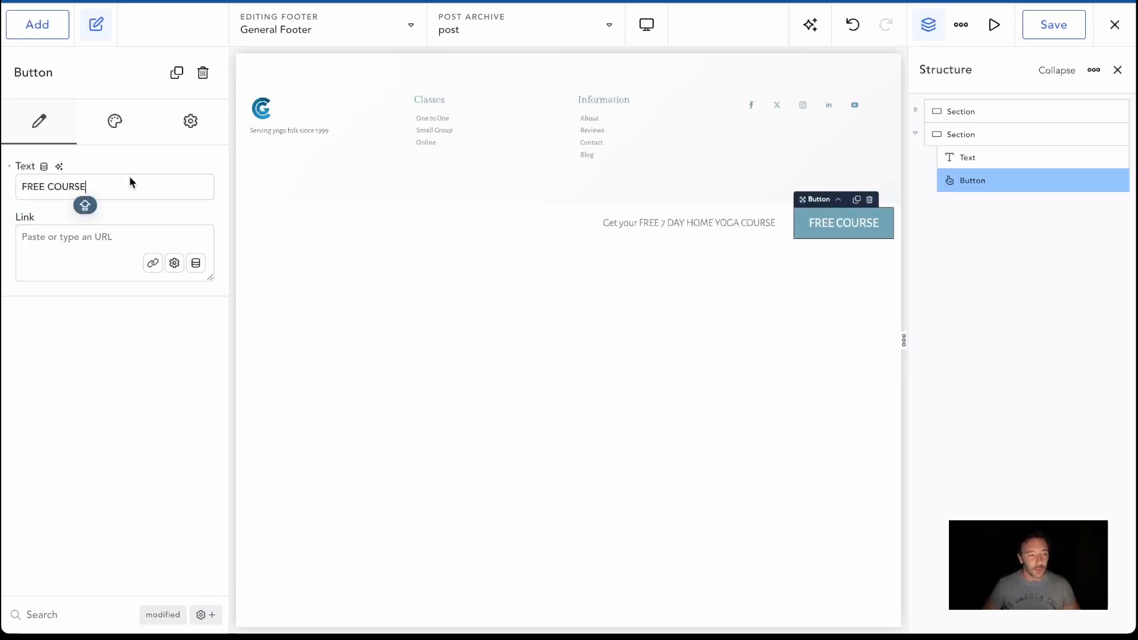
pyautogui.press('Home')
pyautogui.write('GET')
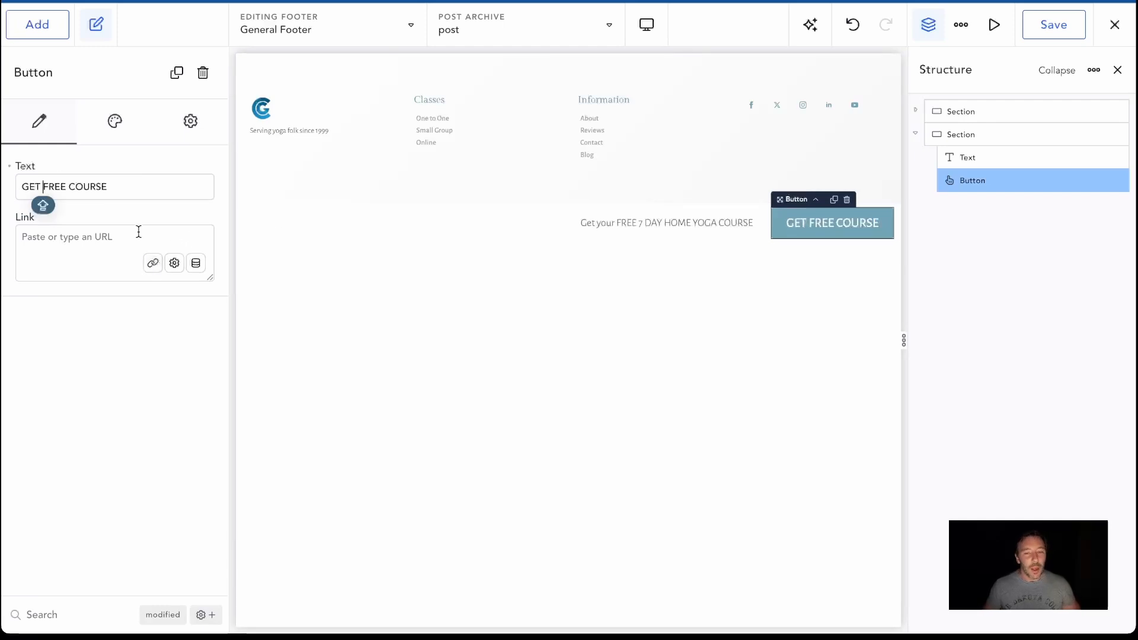
# Set the background colour of the section holding the course text and button to light grey #F3F3F3
pyautogui.click(498, 225)
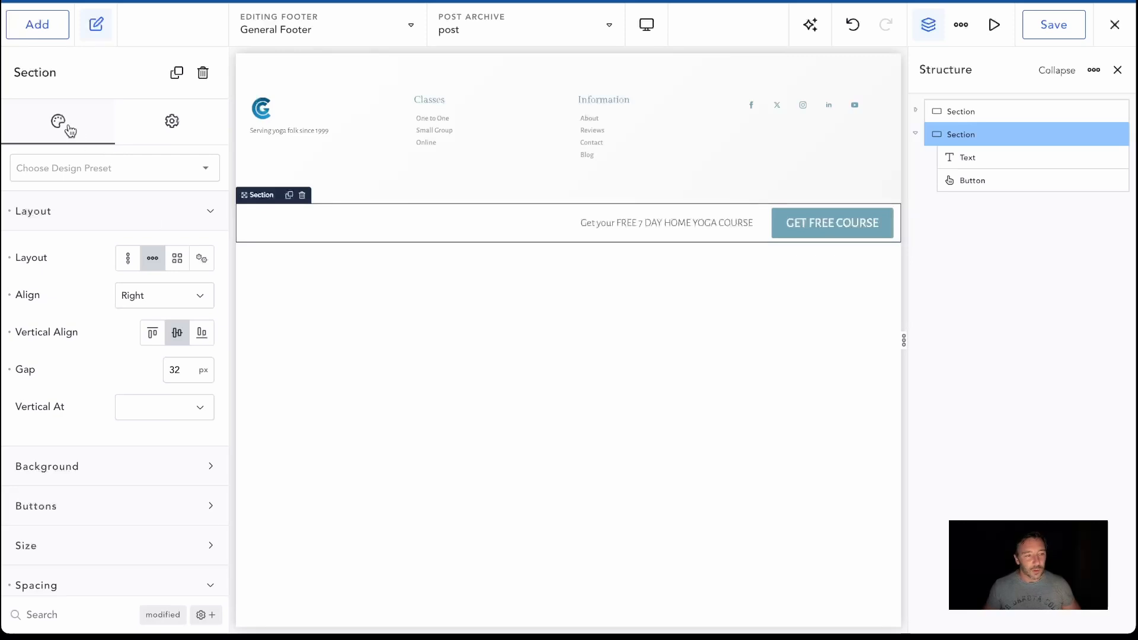
pyautogui.scroll(-1, 86, 368)
pyautogui.click(161, 461)
pyautogui.click(201, 493)
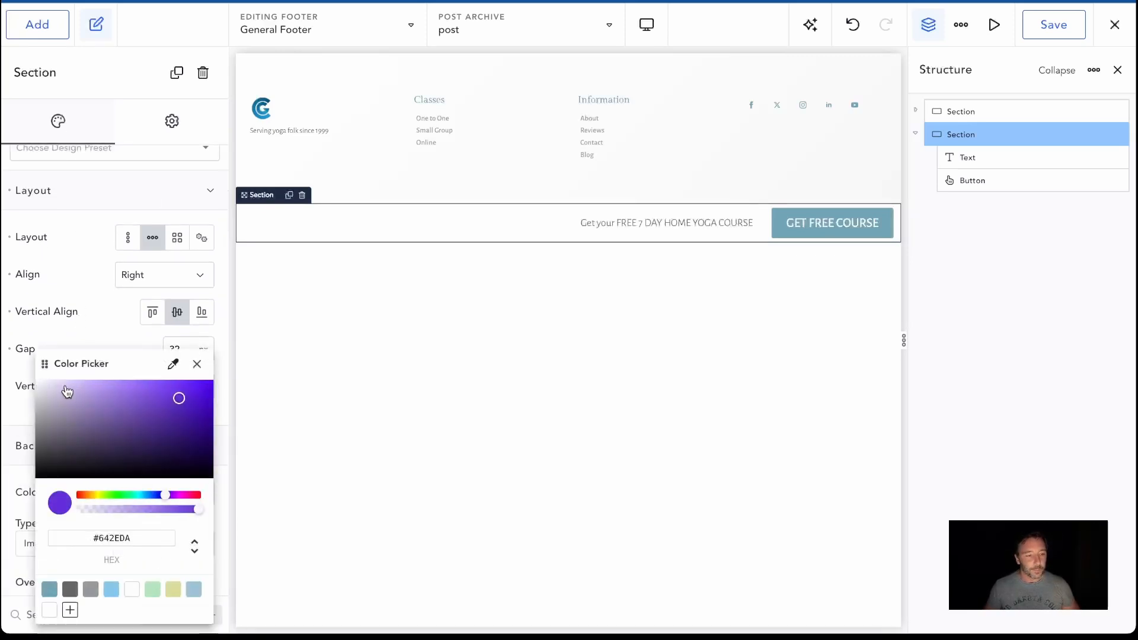
pyautogui.click(43, 393)
pyautogui.moveTo(43, 392); pyautogui.dragTo(38, 390)
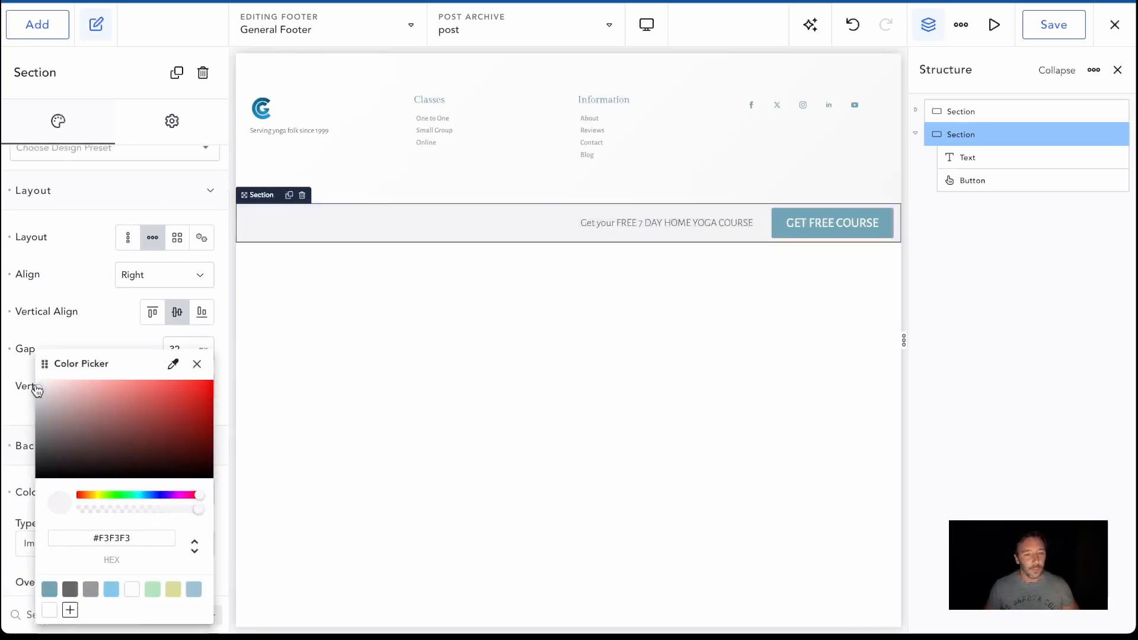
pyautogui.click(91, 324)
# Add a shadow to the grey course section in its border settings
pyautogui.scroll(-5, 86, 504)
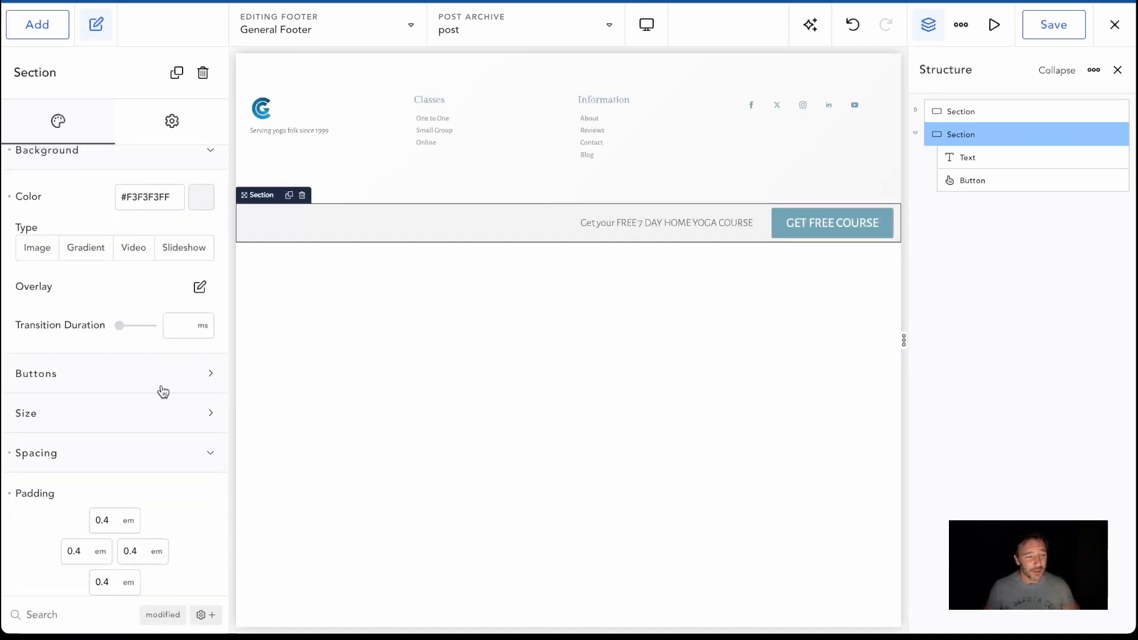
pyautogui.scroll(-3, 166, 382)
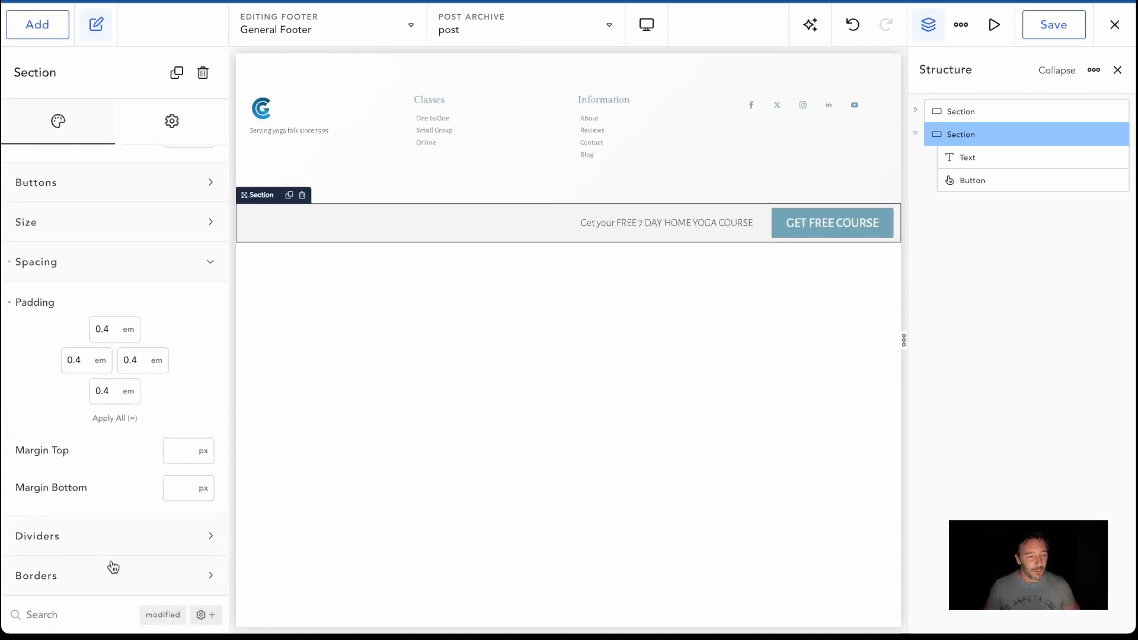
pyautogui.click(113, 570)
pyautogui.scroll(-4, 89, 522)
pyautogui.click(52, 568)
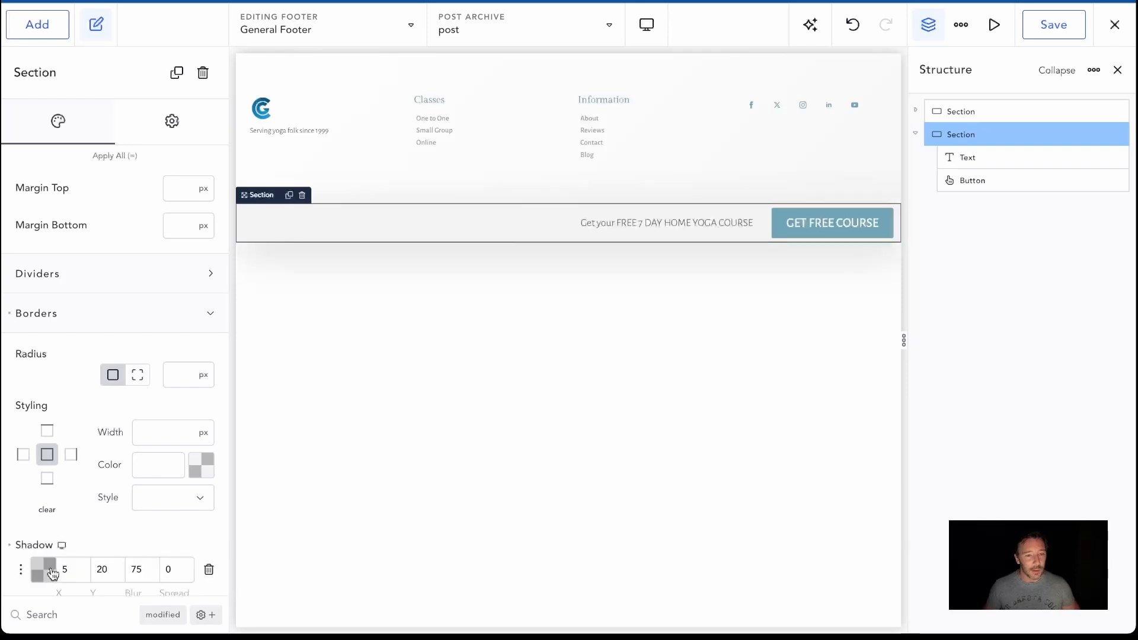
# Set the section shadow's blur to 25 and Y offset to -10, and clear its X offset
pyautogui.scroll(-1, 119, 540)
pyautogui.click(135, 531)
pyautogui.press('BackSpace')
pyautogui.write('2')
pyautogui.click(63, 529)
pyautogui.press('BackSpace')
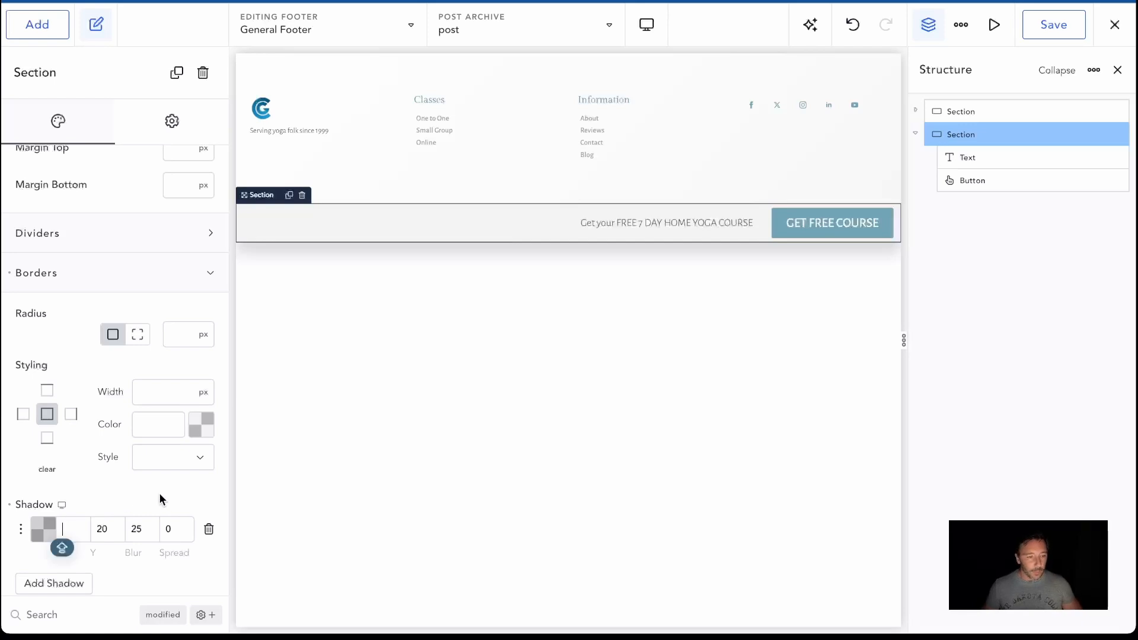
pyautogui.click(96, 528)
pyautogui.write('-1')
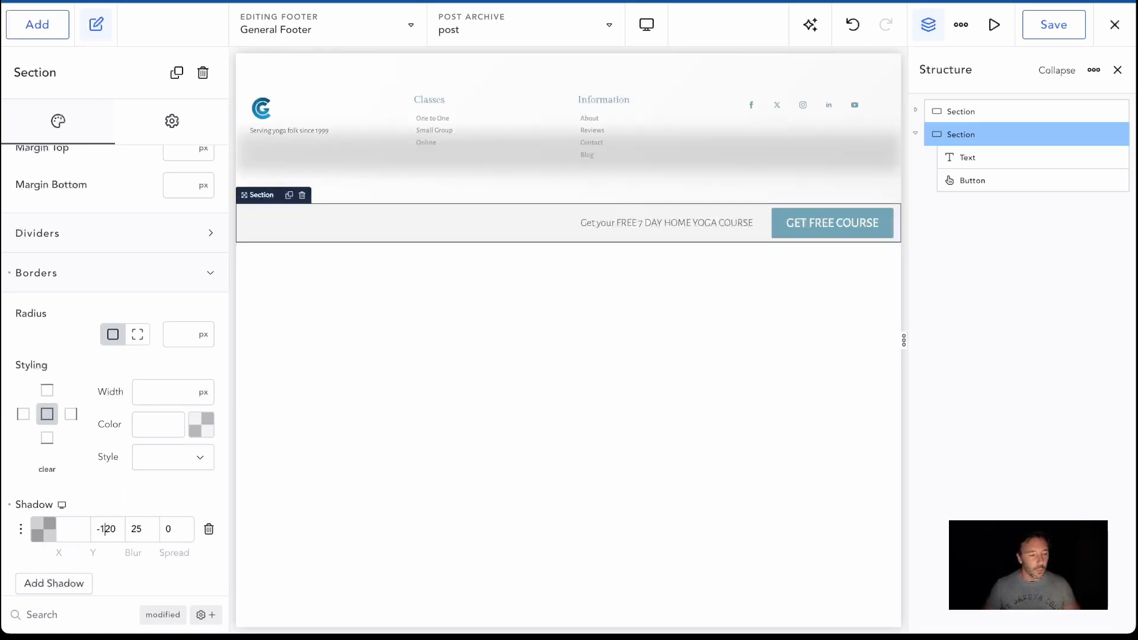
pyautogui.press('Delete')
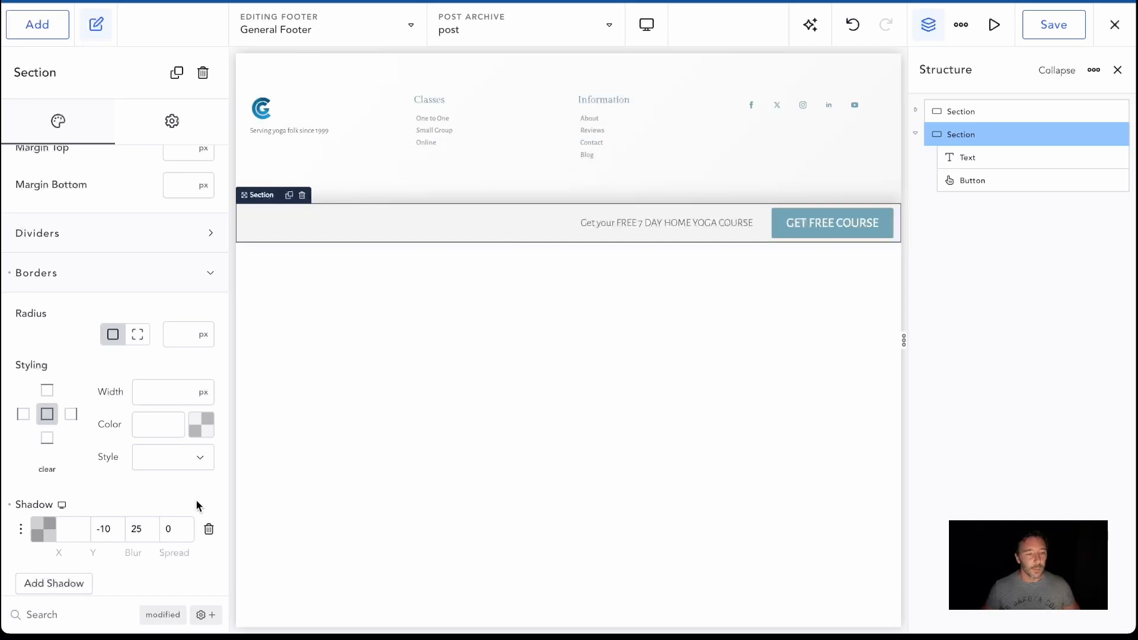
# Lighten the section shadow by lowering its colour's opacity to #0000001A
pyautogui.click(47, 530)
pyautogui.moveTo(77, 513); pyautogui.dragTo(66, 511)
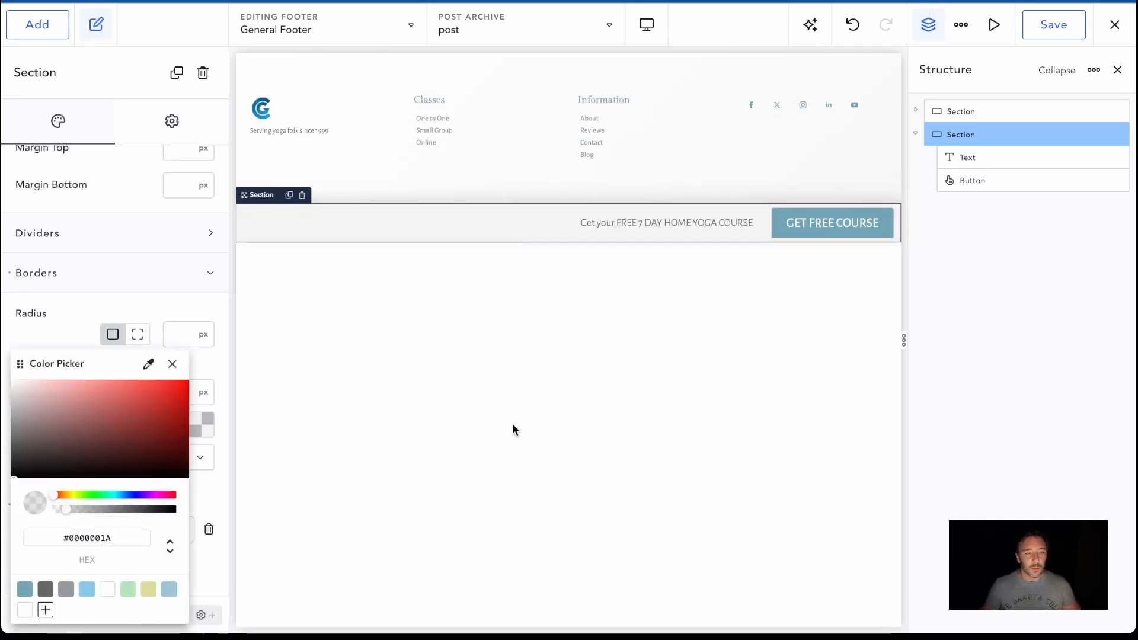
pyautogui.click(514, 425)
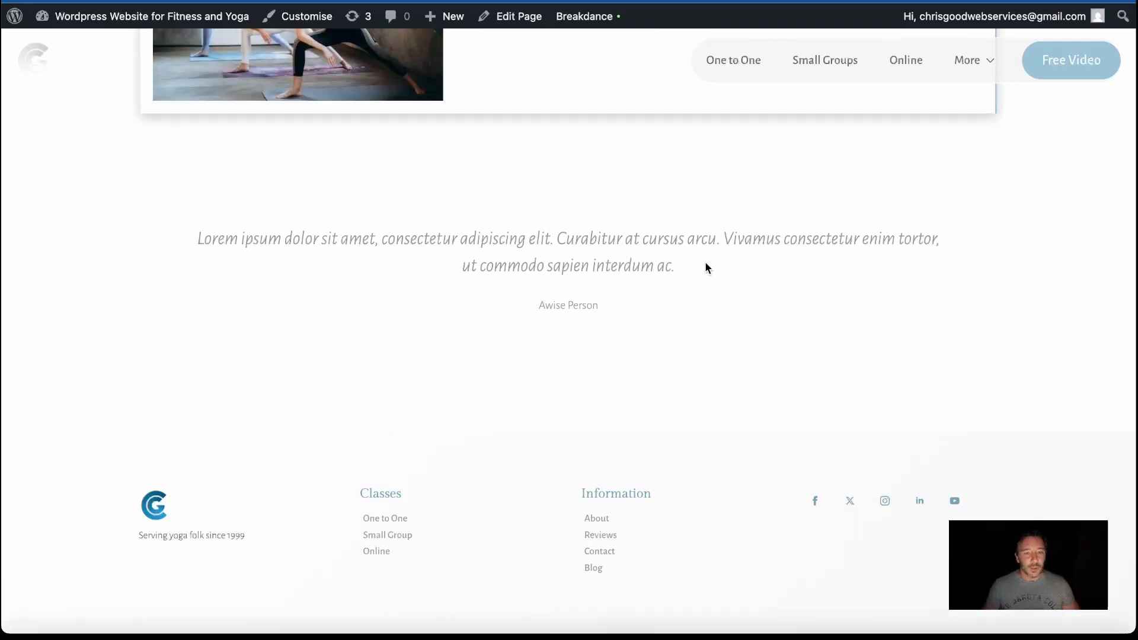
# Examine the live site's page end to see how the course section appears beneath the main footer
pyautogui.scroll(-2, 790, 307)
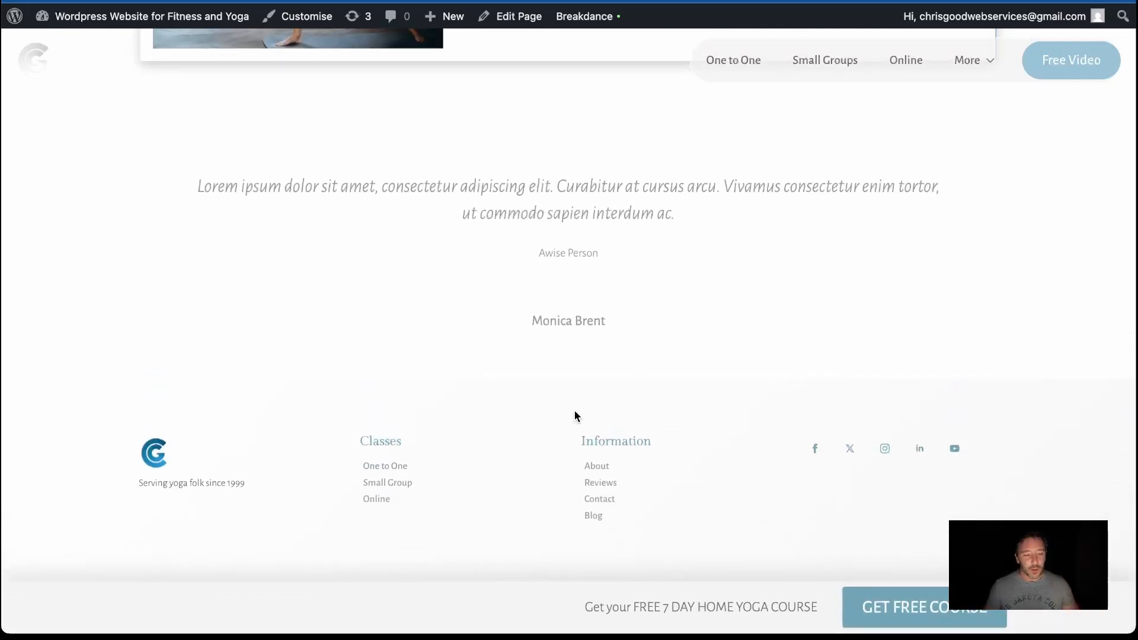
pyautogui.scroll(2, 547, 483)
pyautogui.scroll(-2, 585, 401)
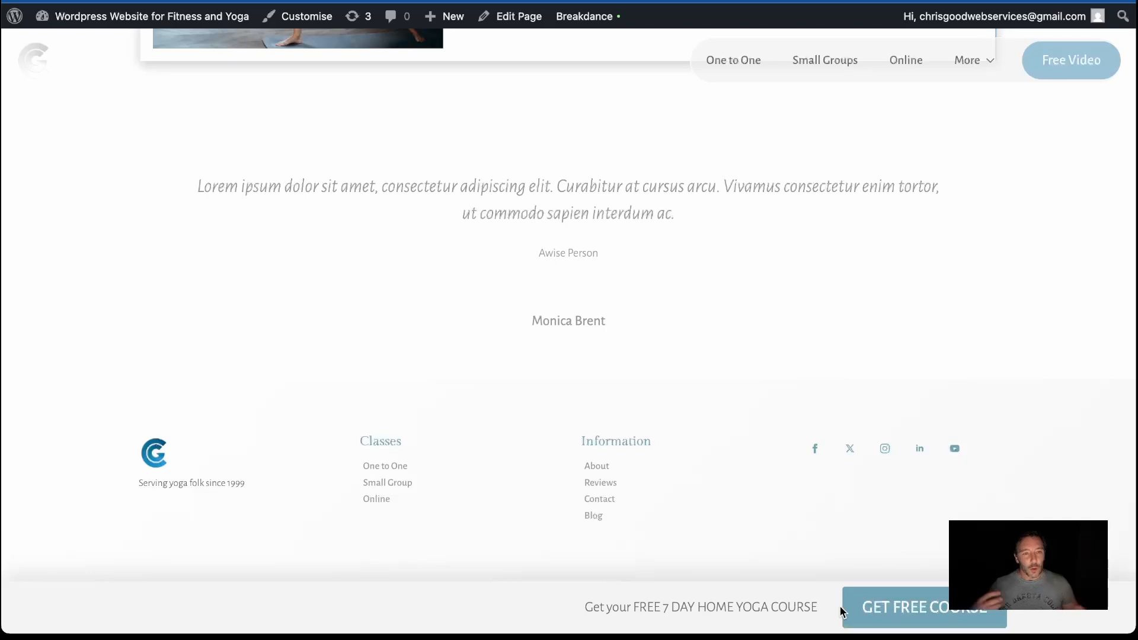
pyautogui.scroll(3, 801, 345)
pyautogui.scroll(-3, 800, 343)
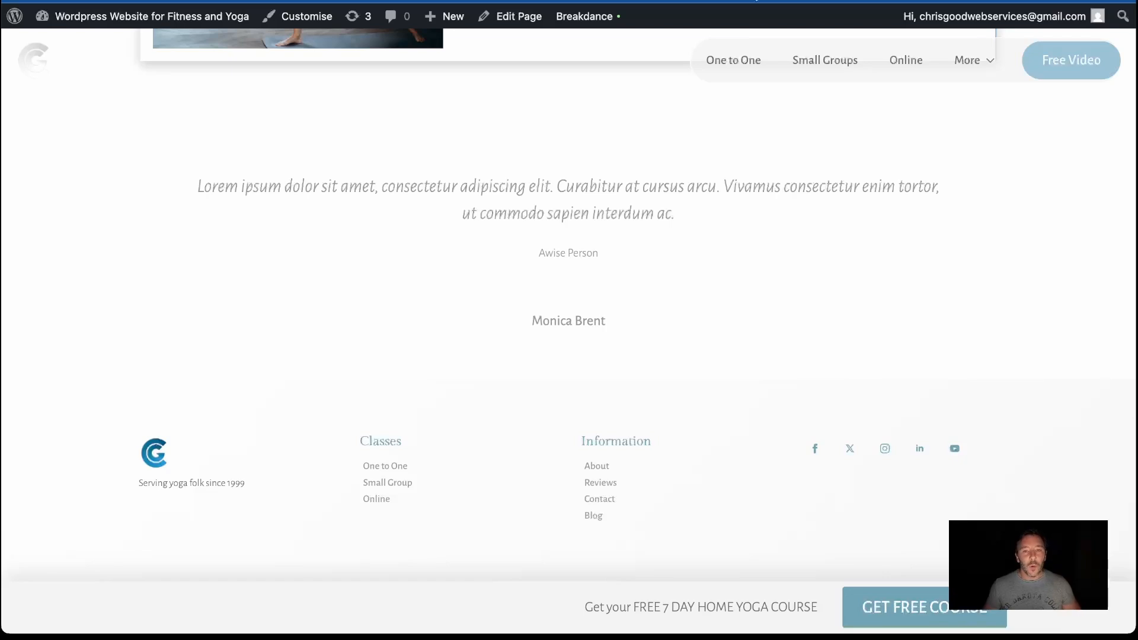
pyautogui.scroll(20, 674, 220)
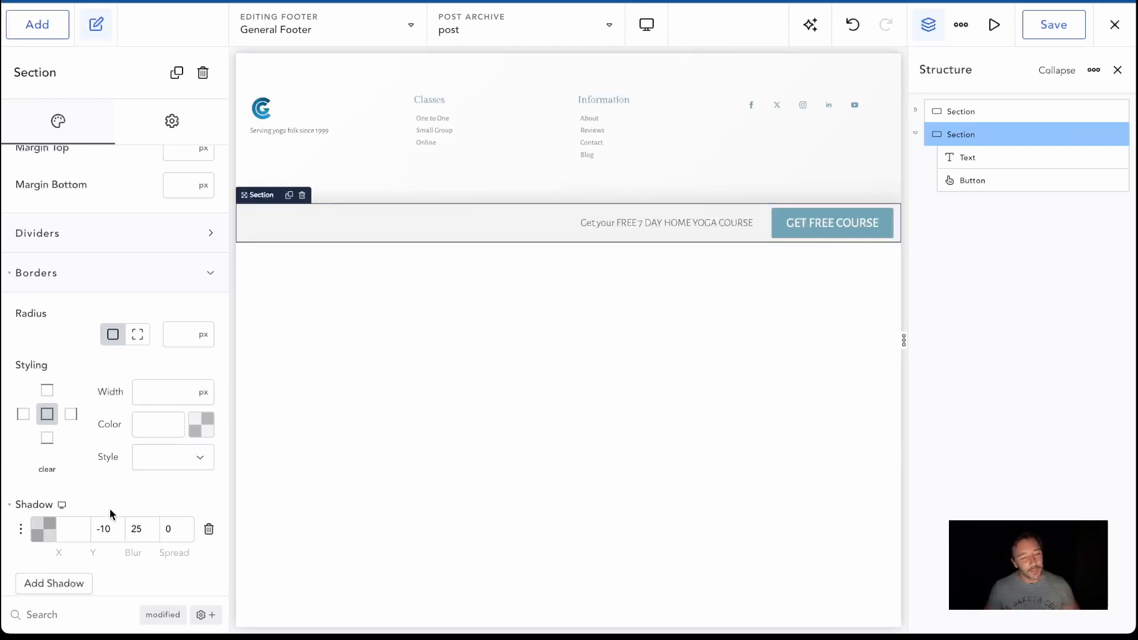
# Make the course section sticky at Bottom relative to the Viewport and save the footer
pyautogui.click(173, 123)
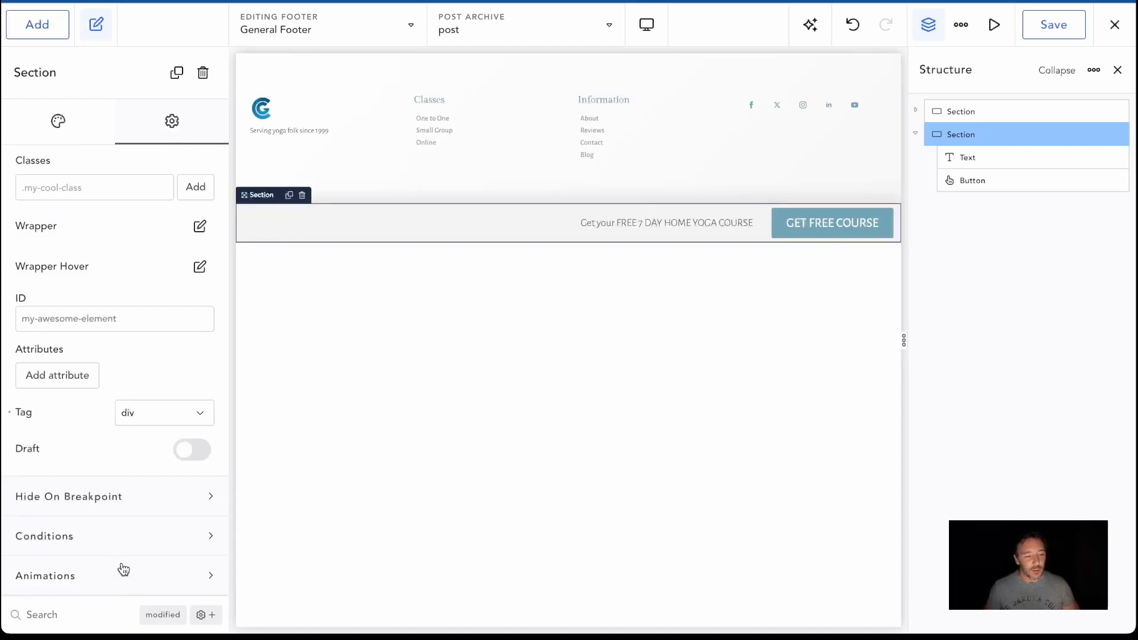
pyautogui.scroll(-3, 123, 571)
pyautogui.click(199, 564)
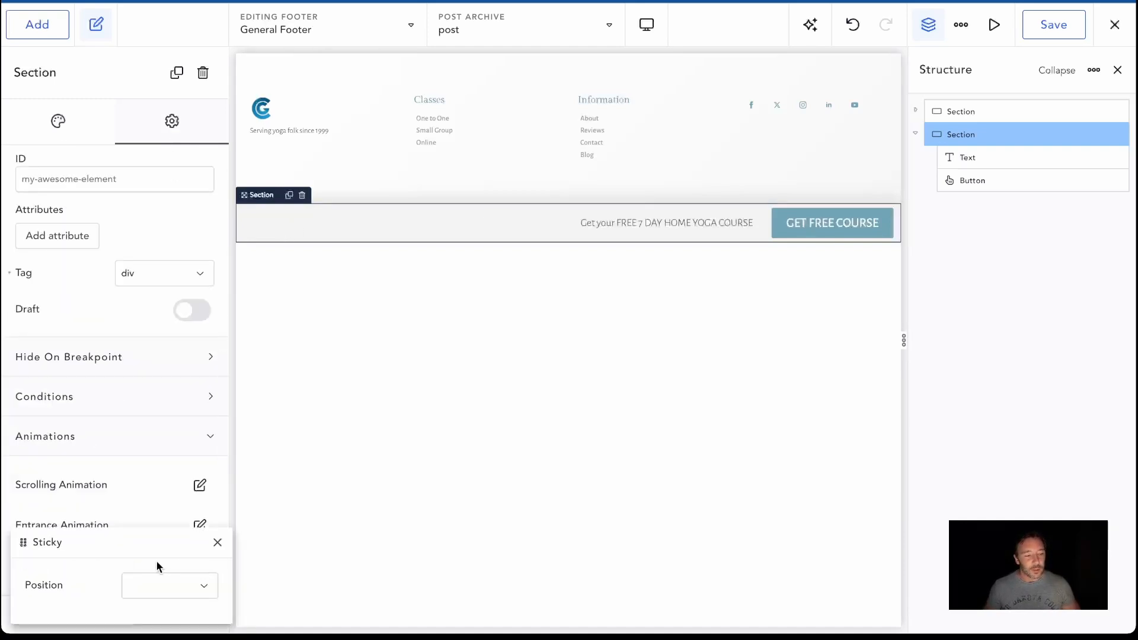
pyautogui.click(163, 592)
pyautogui.click(160, 602)
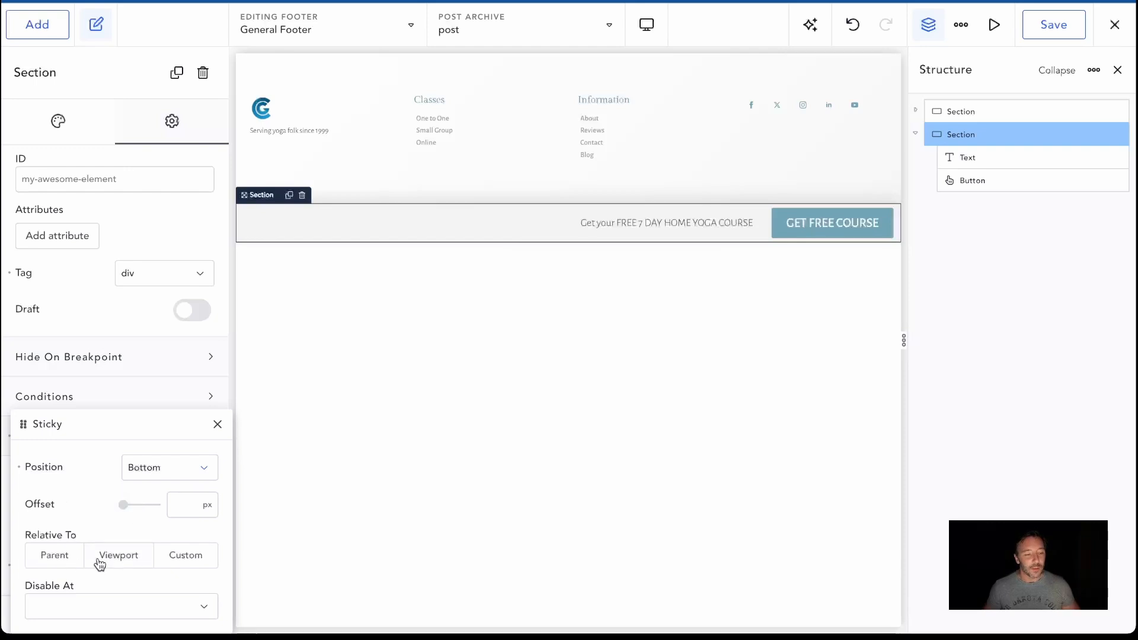
pyautogui.click(121, 555)
pyautogui.click(1045, 27)
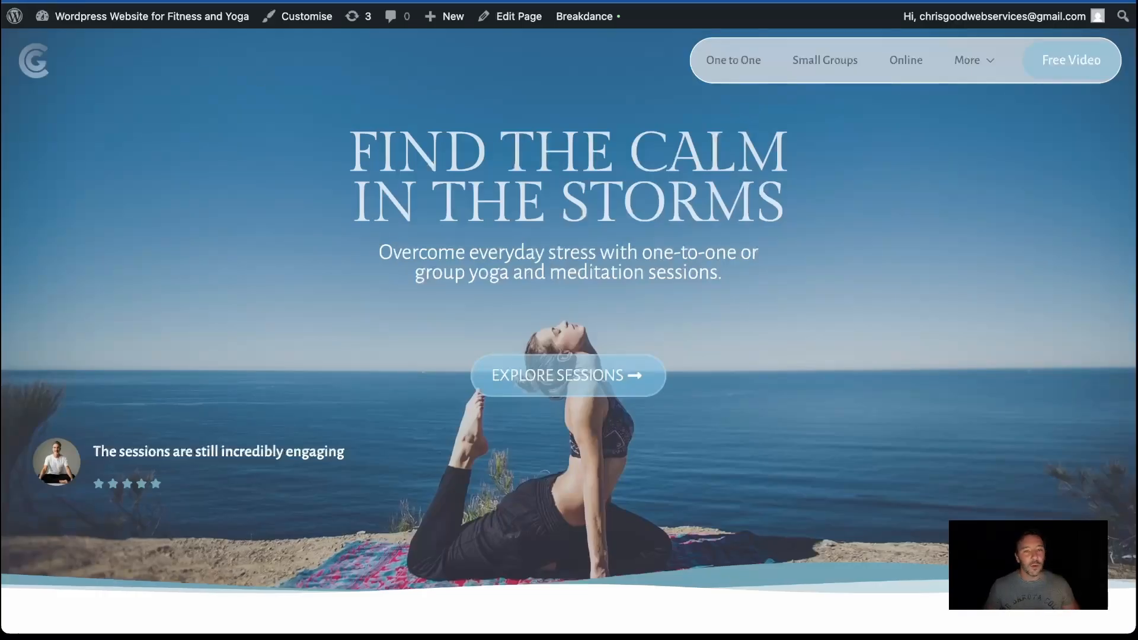
# Check on the live homepage how the sticky course section behaves from the hero down to the footer
pyautogui.scroll(-20, 618, 381)
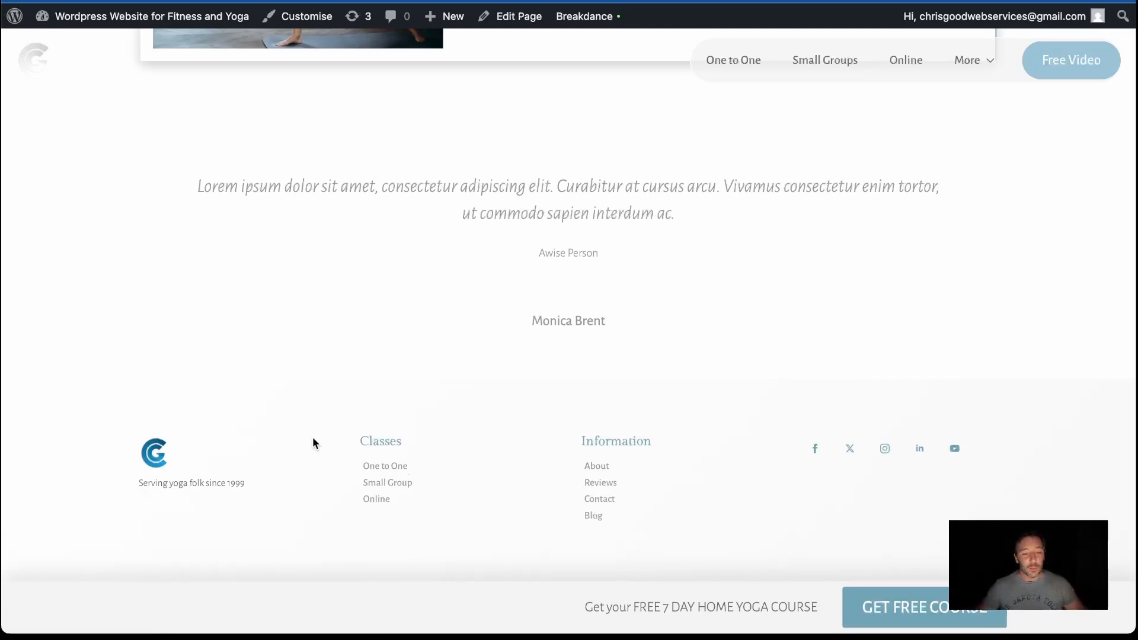
pyautogui.scroll(1, 437, 394)
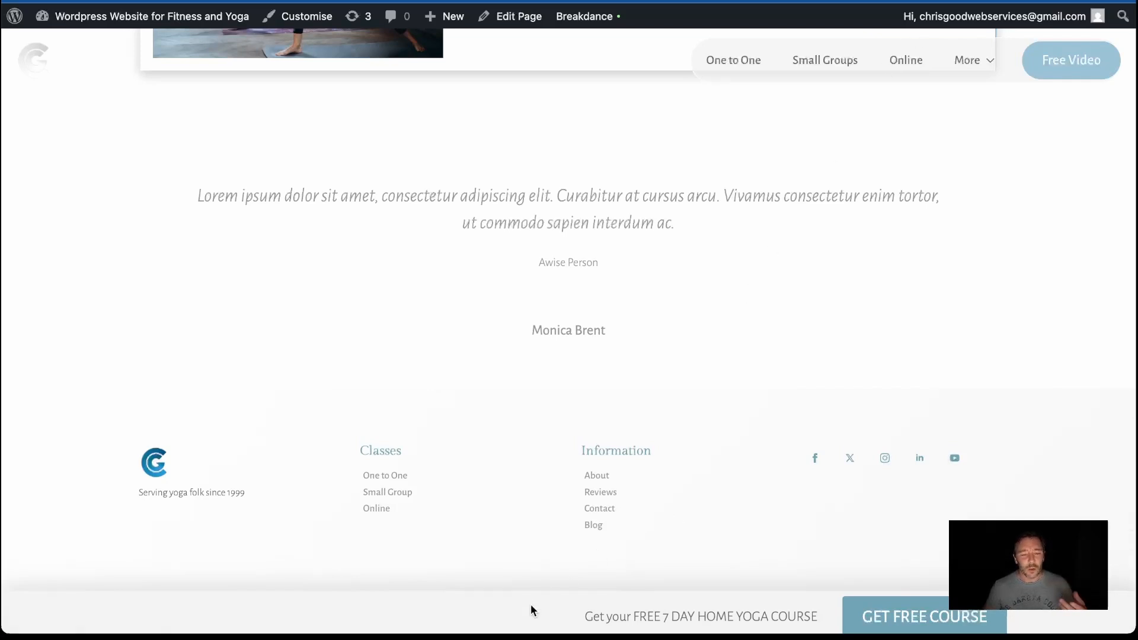
pyautogui.scroll(-1, 531, 604)
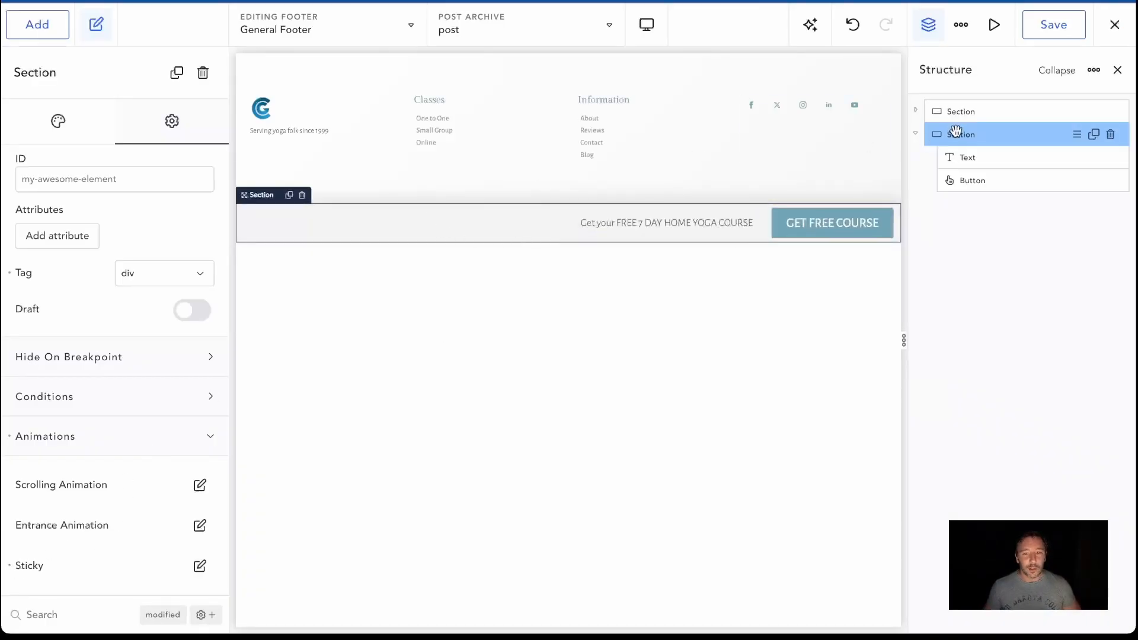
# Collapse the course section in the structure and move it above the main footer section
pyautogui.click(916, 132)
pyautogui.moveTo(916, 135); pyautogui.dragTo(935, 111)
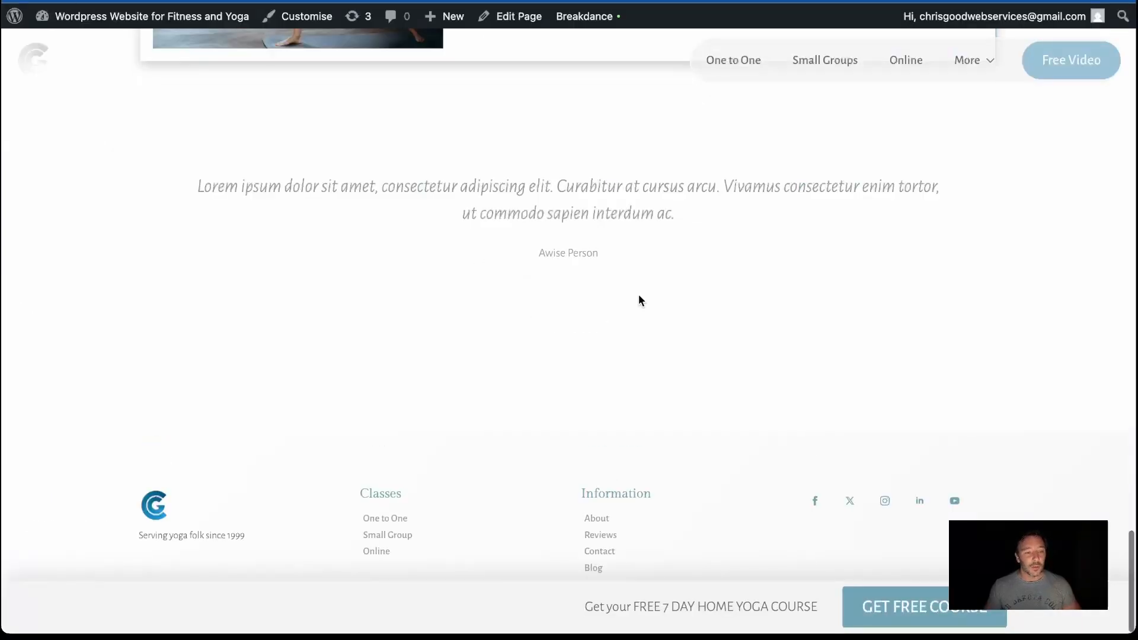
# Check on the live homepage how the course section behaves between the training methods and the page end
pyautogui.scroll(10, 638, 297)
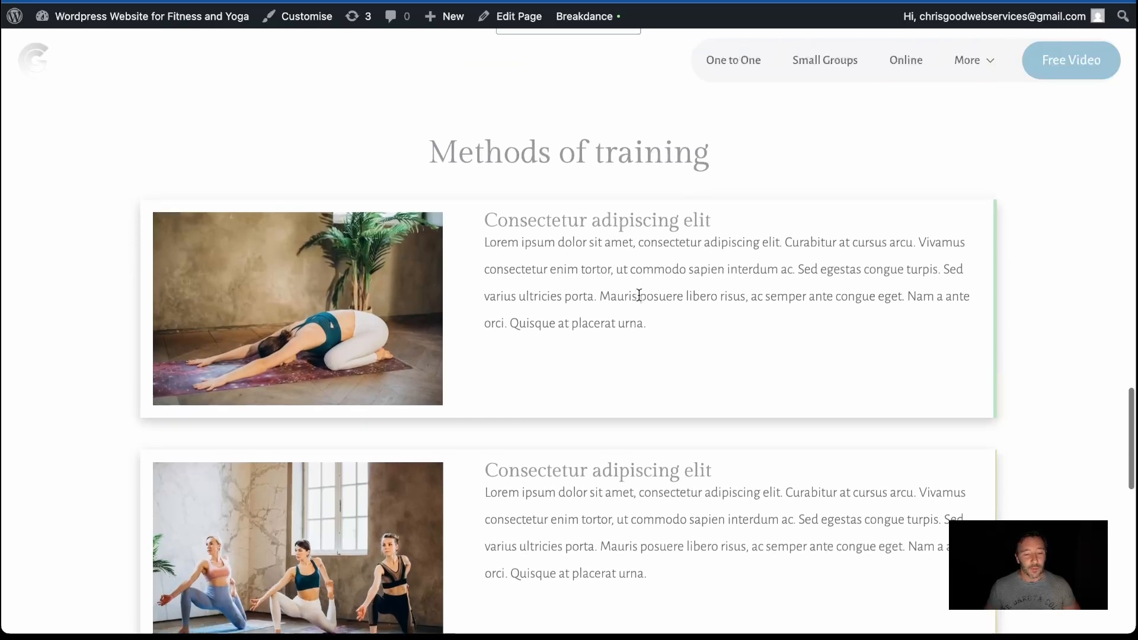
pyautogui.scroll(-6, 639, 296)
pyautogui.scroll(-5, 639, 299)
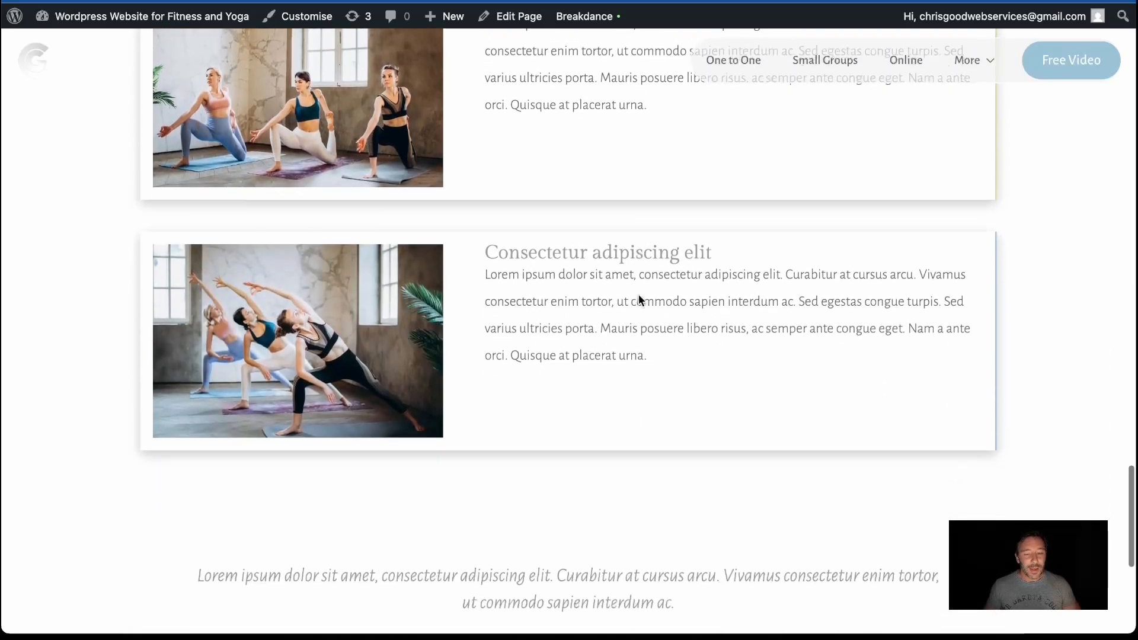
pyautogui.scroll(-1, 639, 300)
pyautogui.scroll(1, 639, 301)
pyautogui.scroll(-2, 639, 300)
pyautogui.scroll(-3, 639, 294)
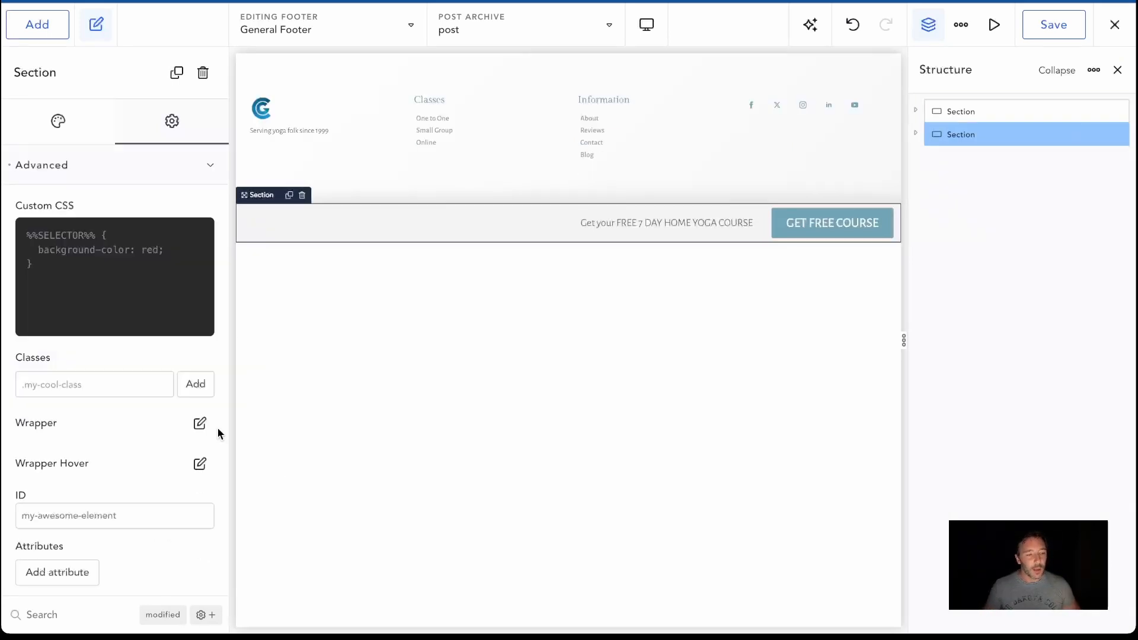
# Give the course section's wrapper a fixed position with a bottom offset of 0 px and save the footer
pyautogui.click(200, 423)
pyautogui.click(204, 407)
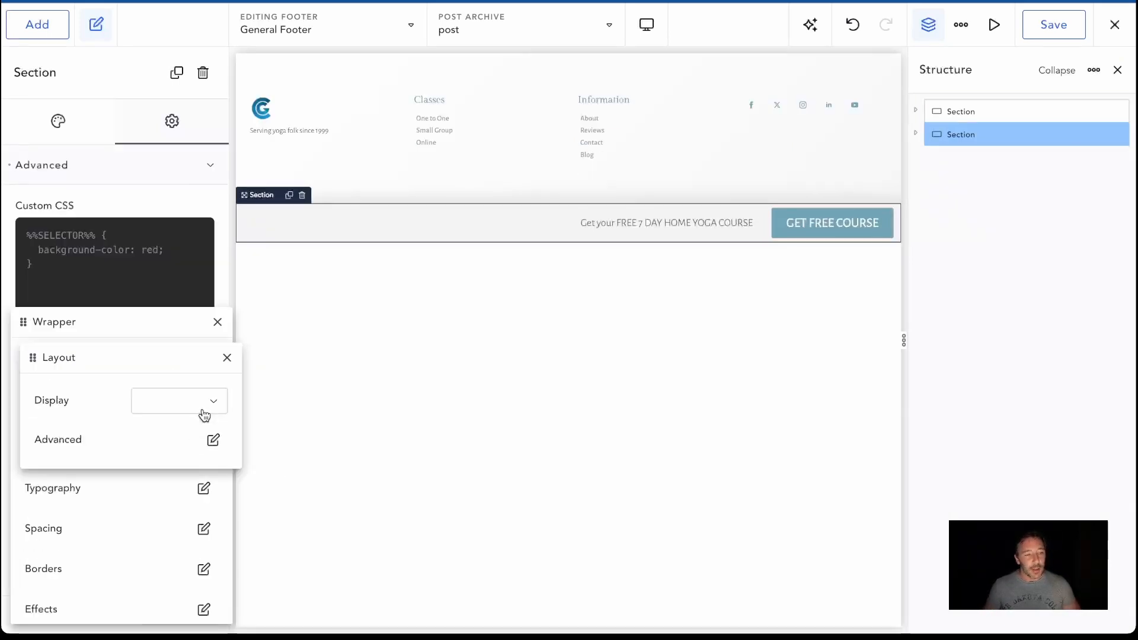
pyautogui.click(196, 405)
pyautogui.click(101, 411)
pyautogui.click(212, 441)
pyautogui.click(222, 519)
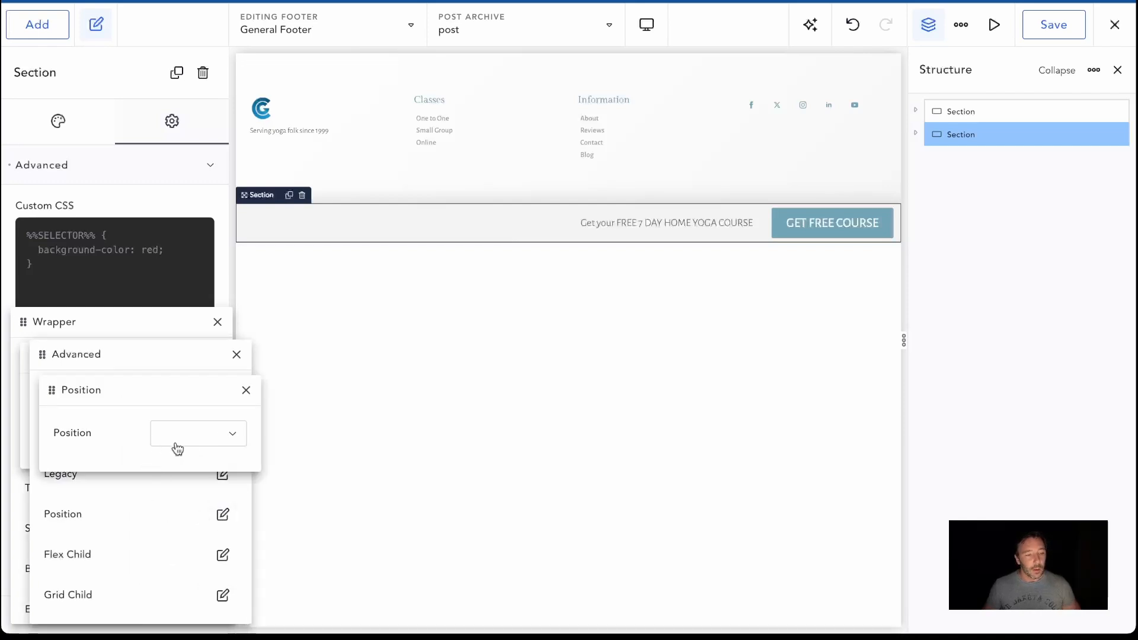
pyautogui.click(192, 444)
pyautogui.click(180, 539)
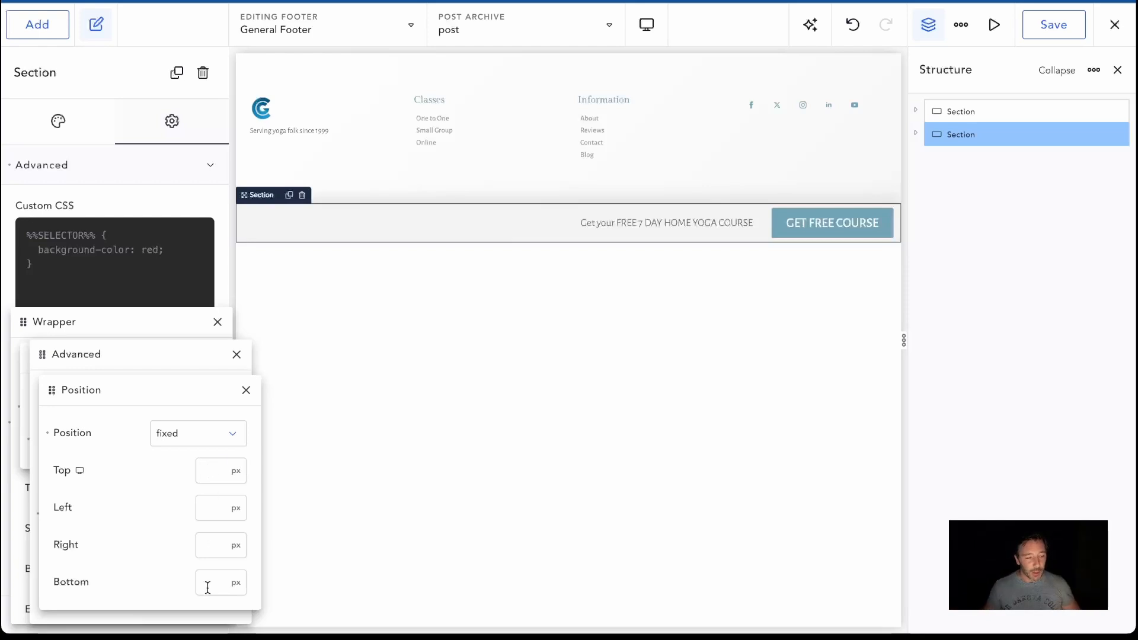
pyautogui.write('0')
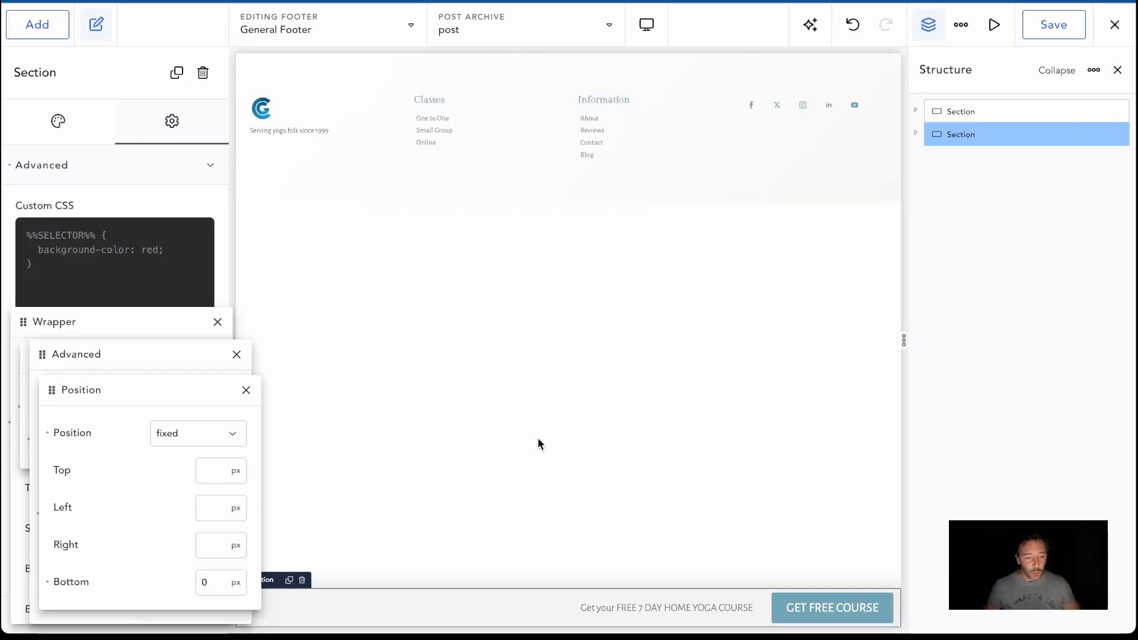
pyautogui.click(1060, 35)
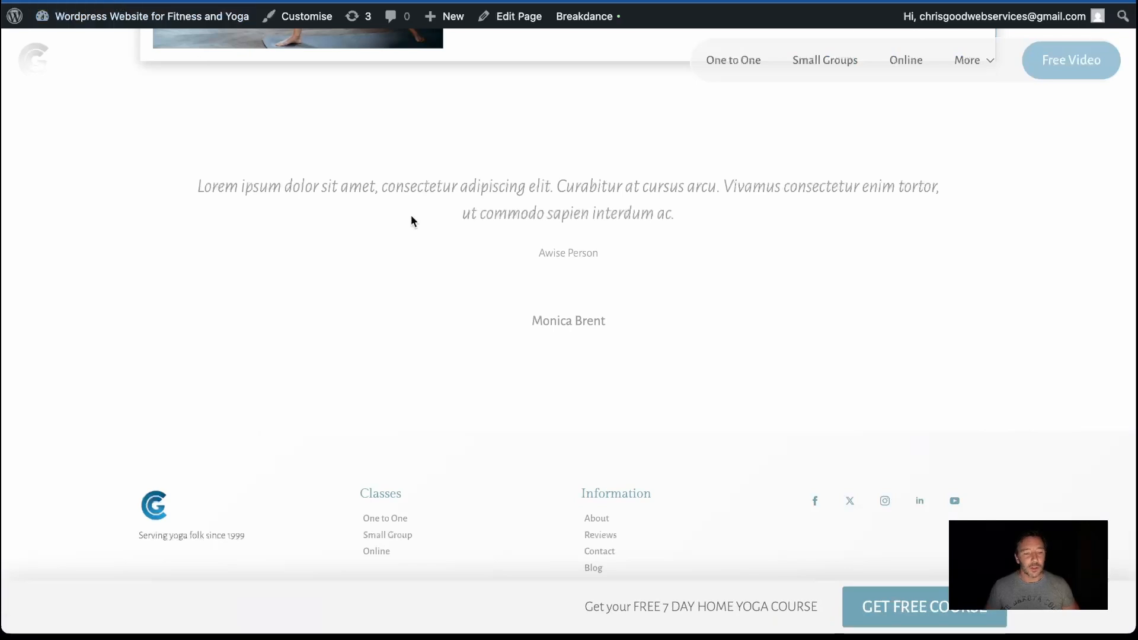
# Examine the live homepage from the hero to the page end to see how the fixed course bar overlaps the footer
pyautogui.scroll(20, 412, 221)
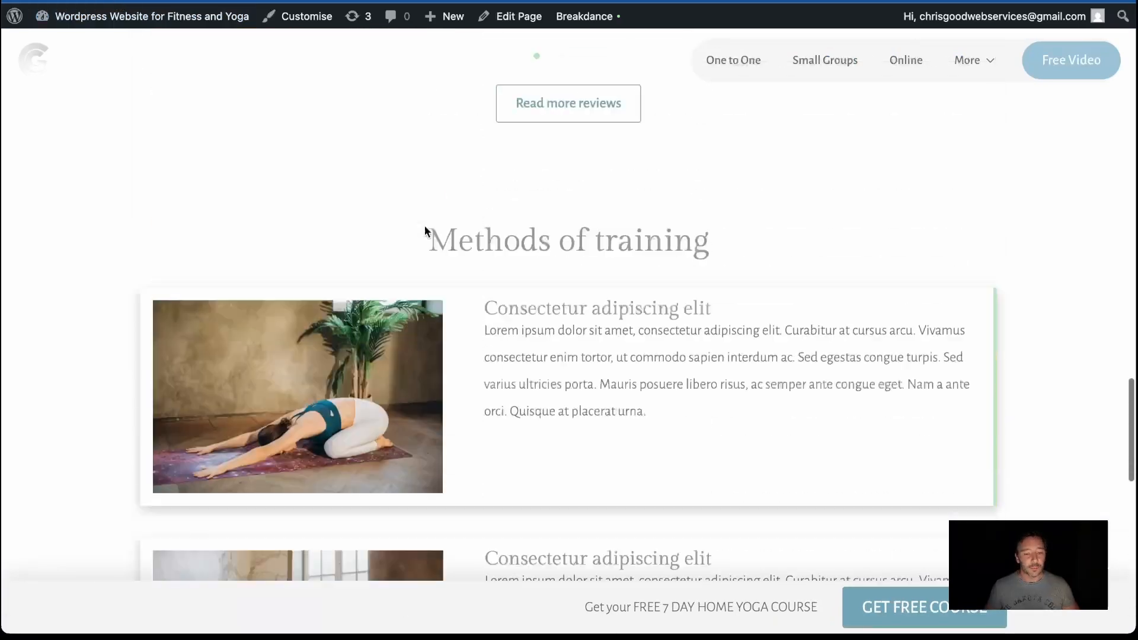
pyautogui.scroll(-20, 602, 331)
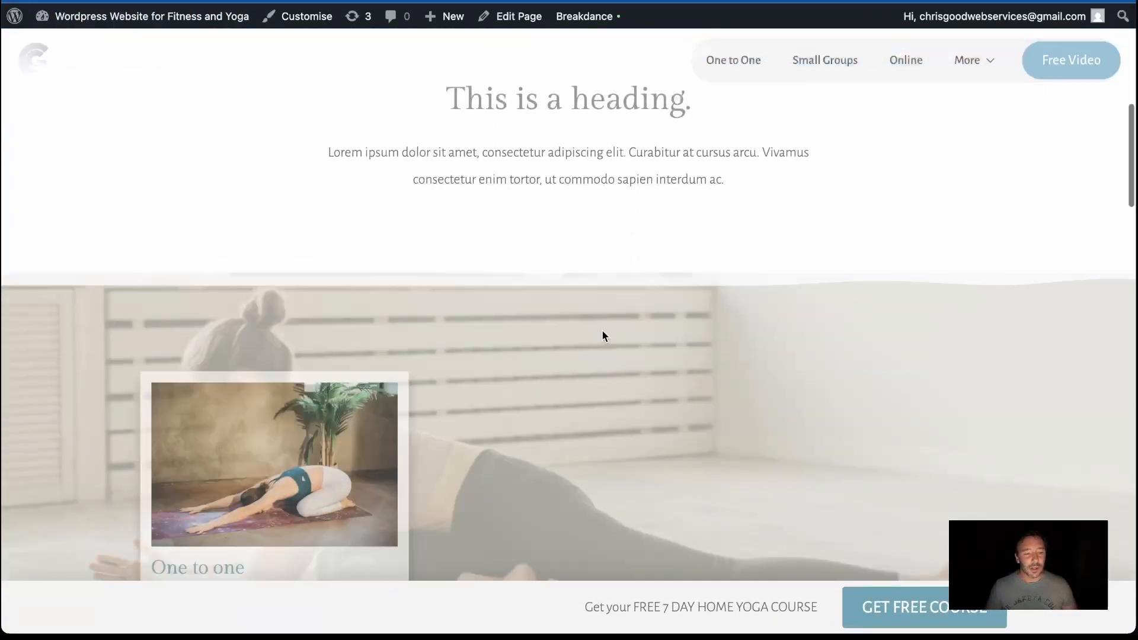
pyautogui.scroll(20, 602, 332)
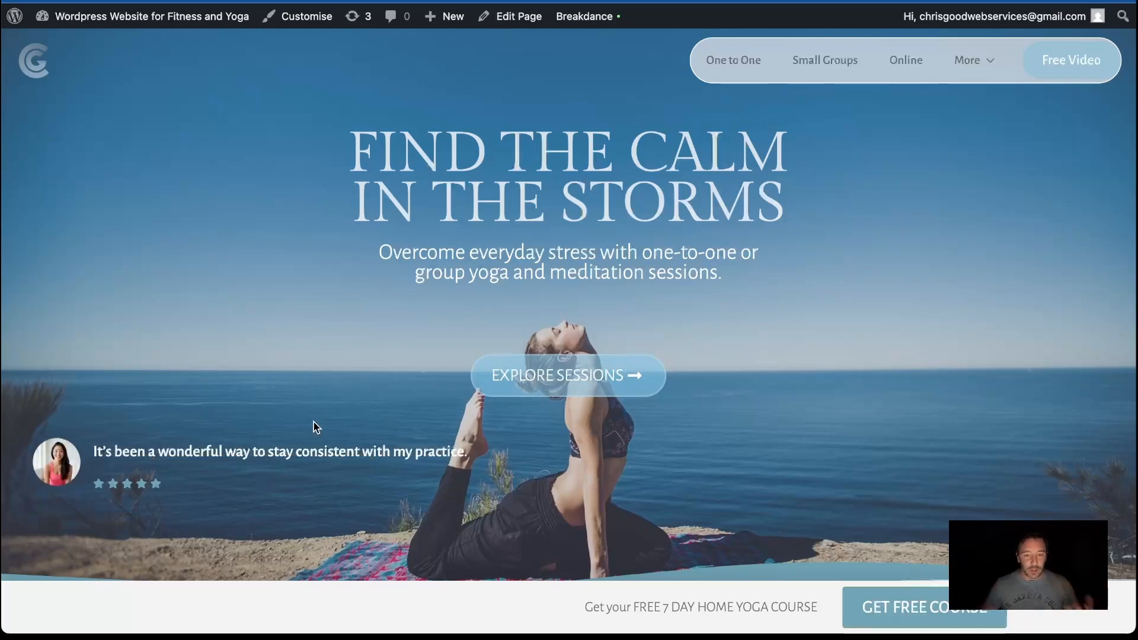
pyautogui.scroll(2, 314, 422)
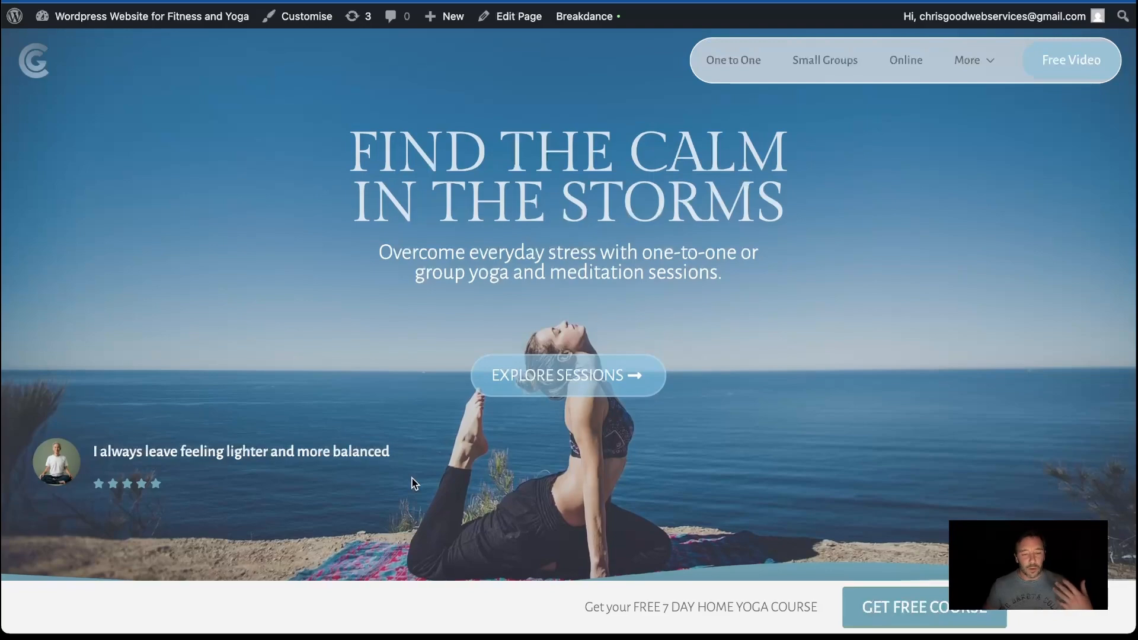
pyautogui.scroll(-15, 412, 479)
pyautogui.scroll(-5, 412, 478)
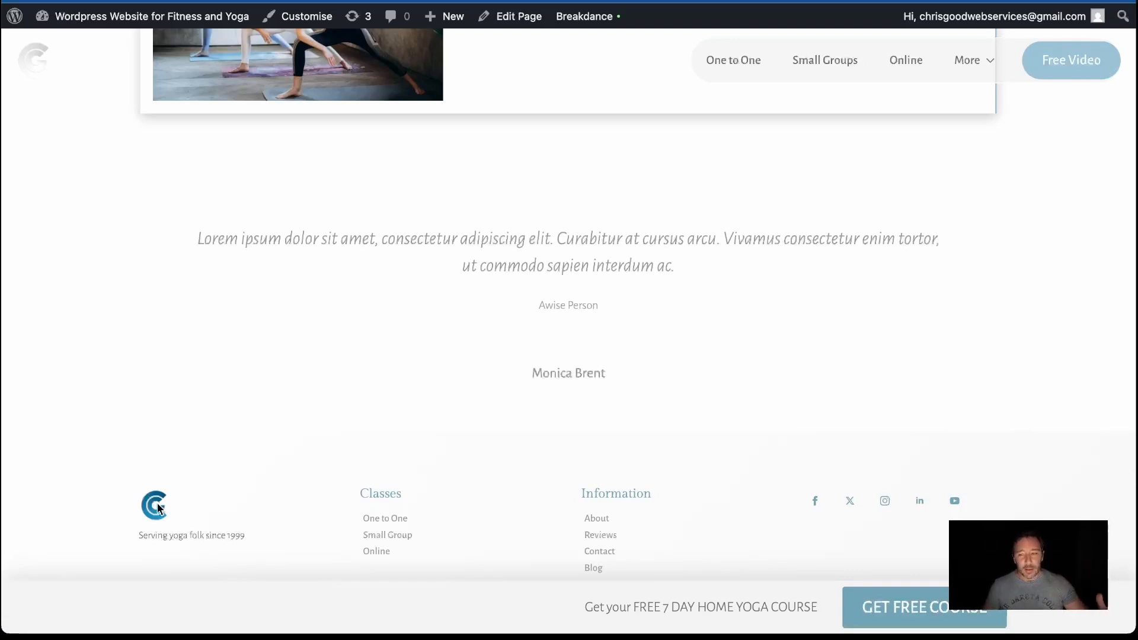
pyautogui.scroll(-3, 380, 560)
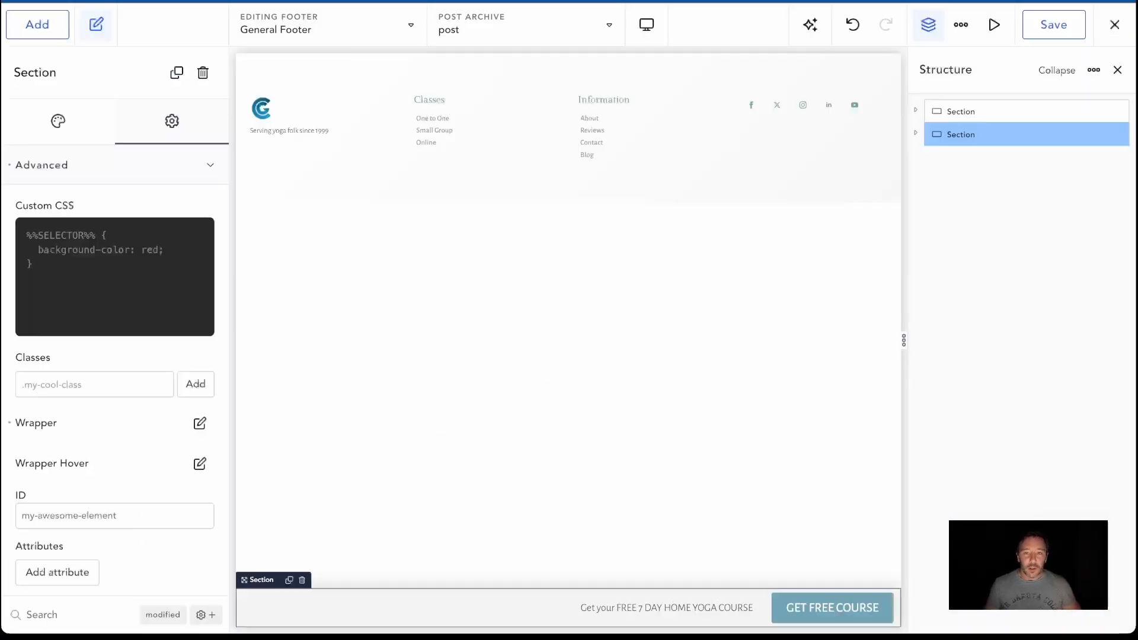
pyautogui.scroll(-1, 518, 302)
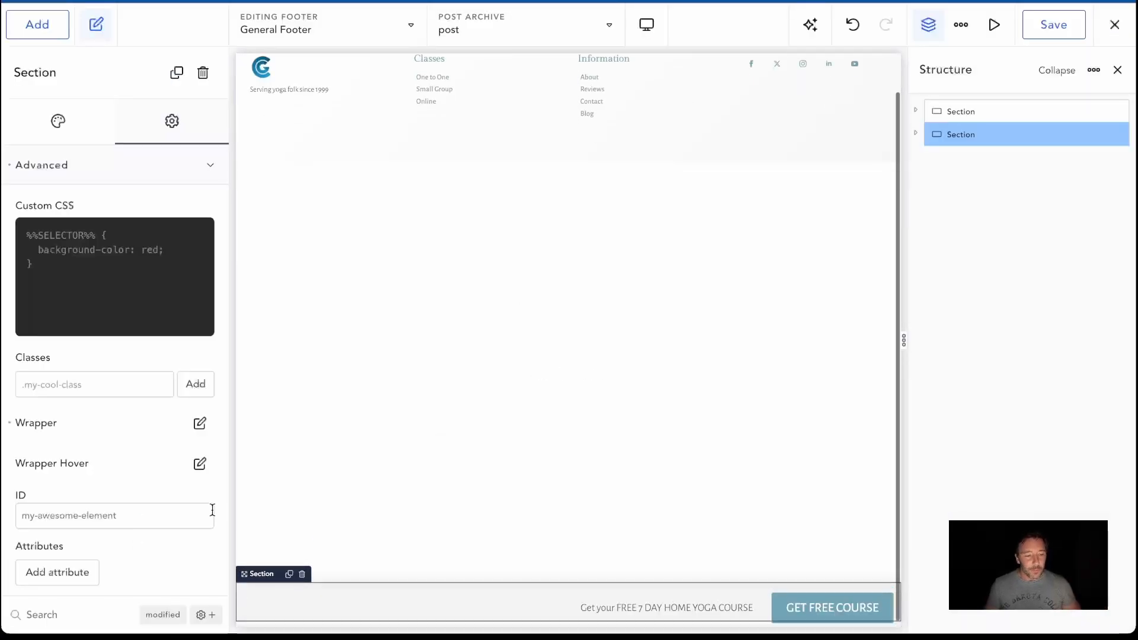
# Set the main footer section's bottom padding to 20 em
pyautogui.scroll(1, 580, 217)
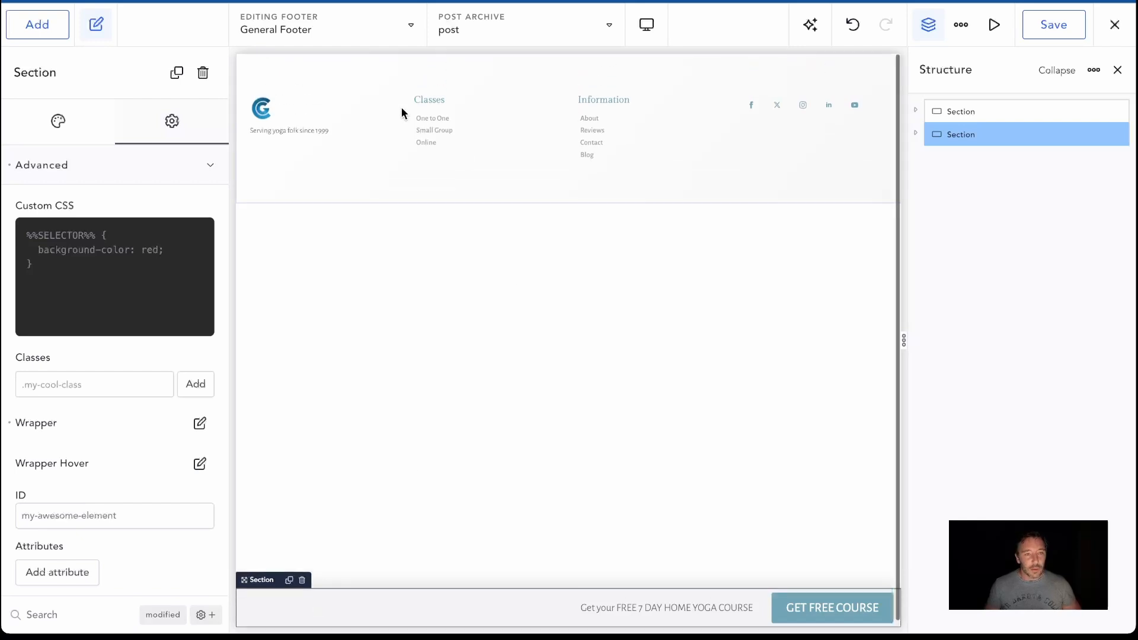
pyautogui.click(368, 75)
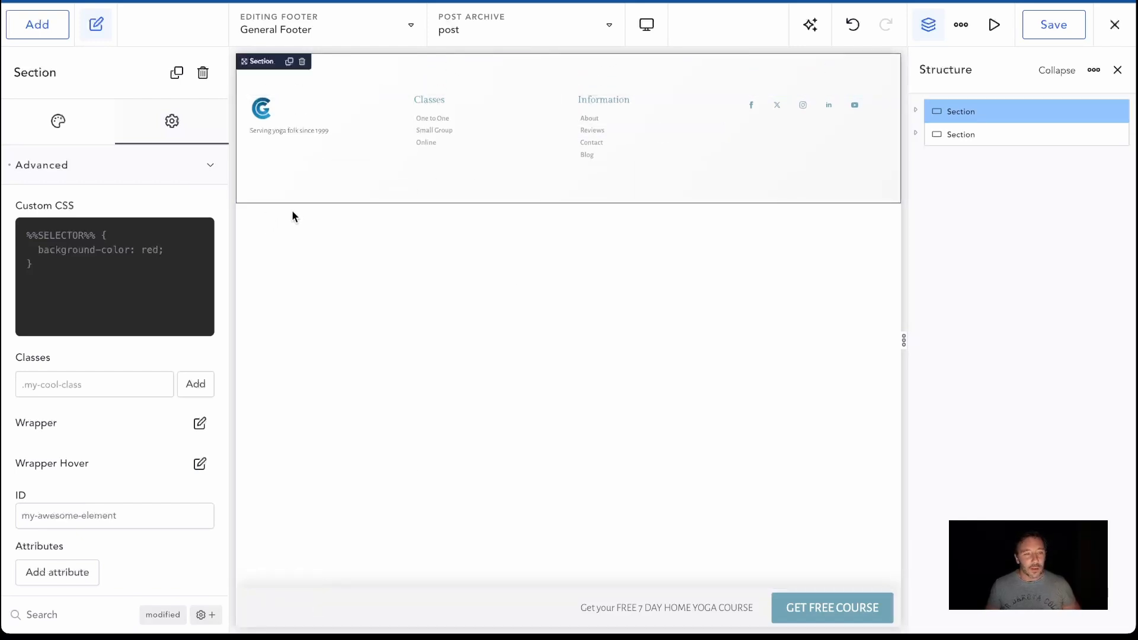
pyautogui.scroll(-3, 116, 380)
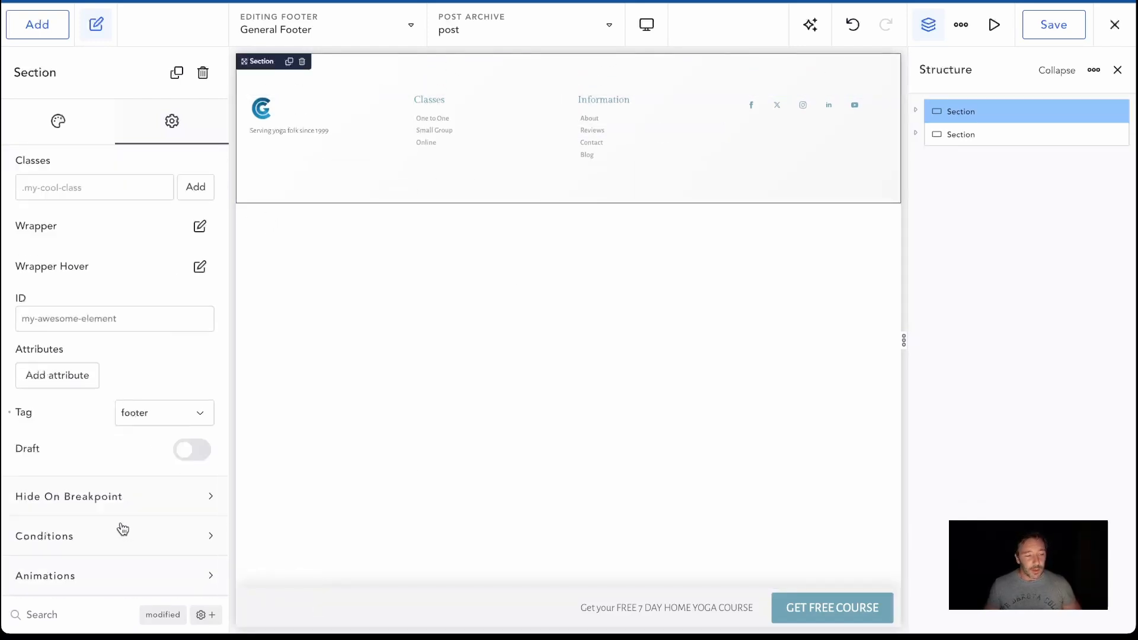
pyautogui.scroll(3, 133, 454)
pyautogui.click(59, 121)
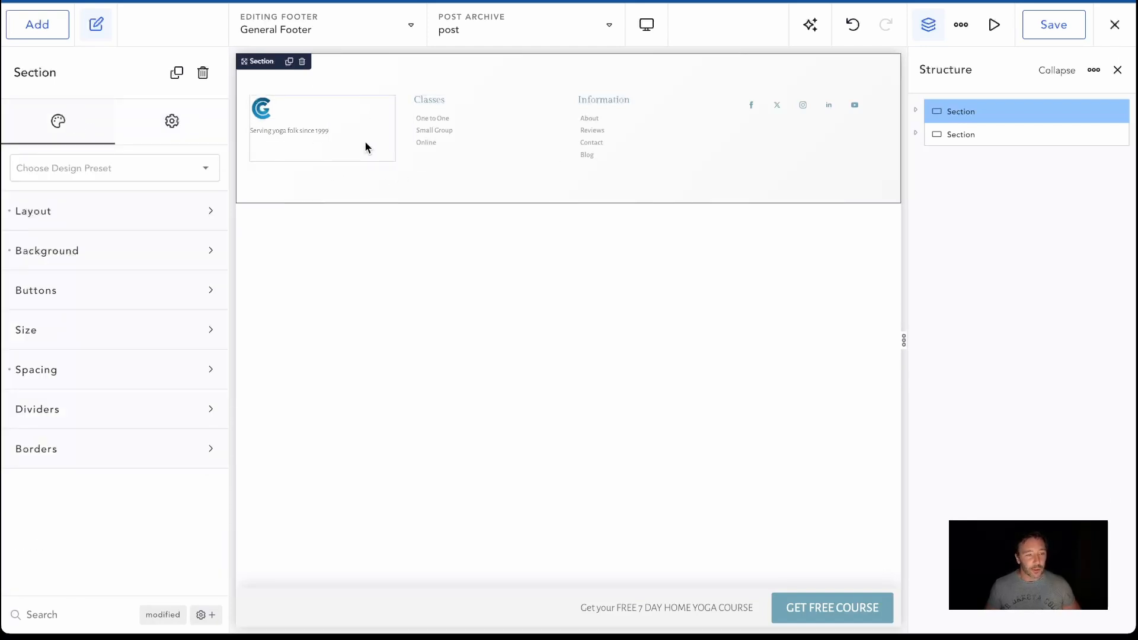
pyautogui.click(122, 381)
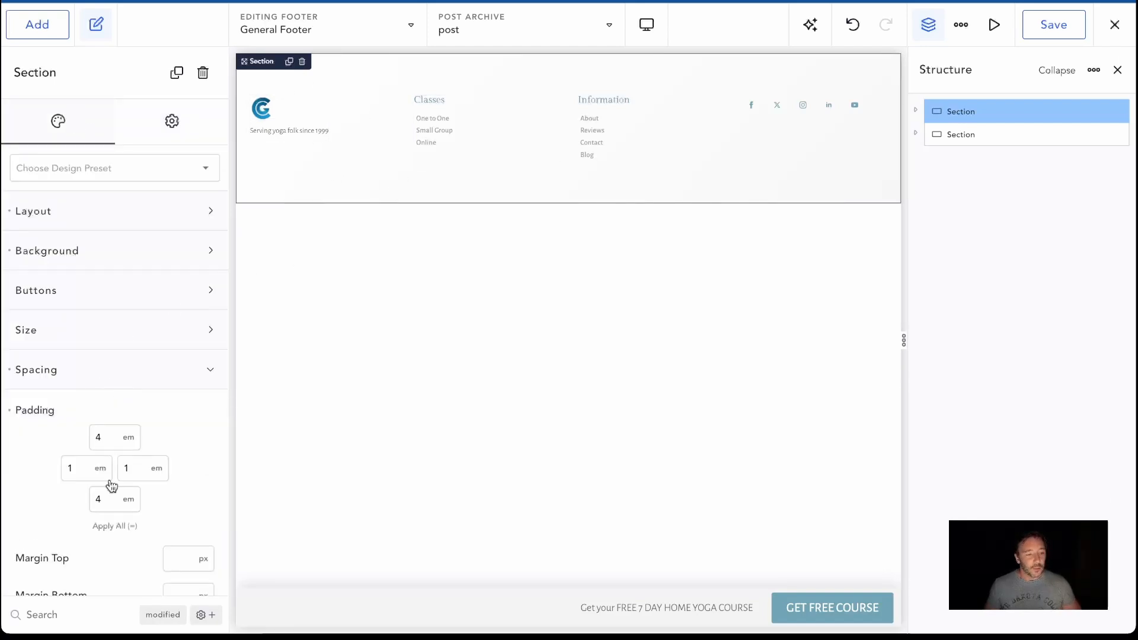
pyautogui.write('20')
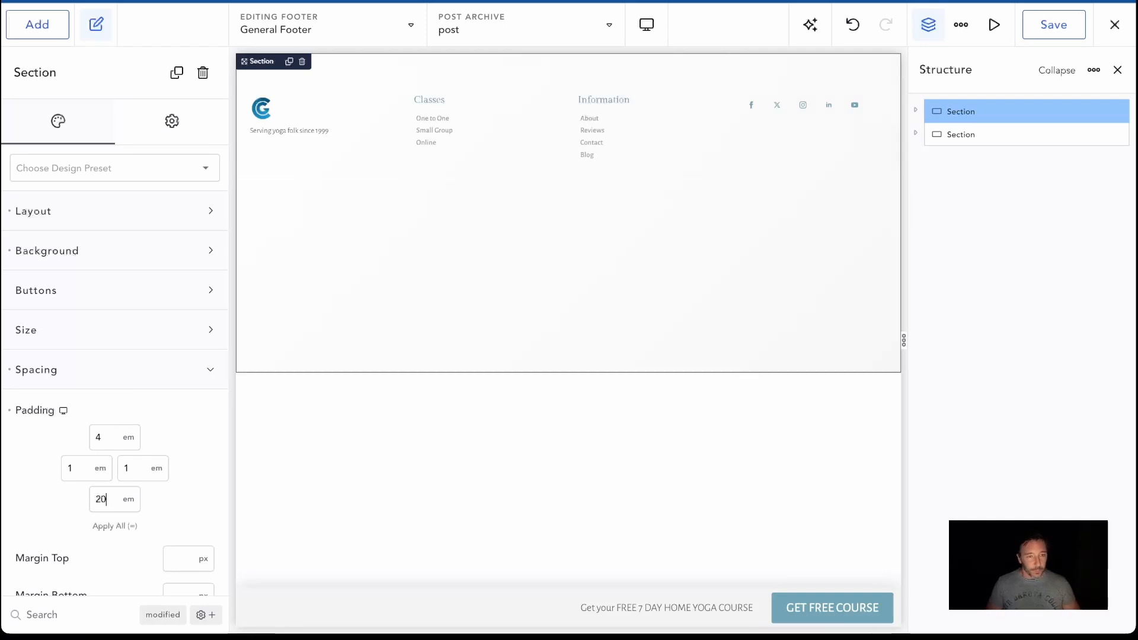
# Set the main footer section's bottom padding to 8 em and save the footer
pyautogui.press('BackSpace')
pyautogui.press('BackSpace')
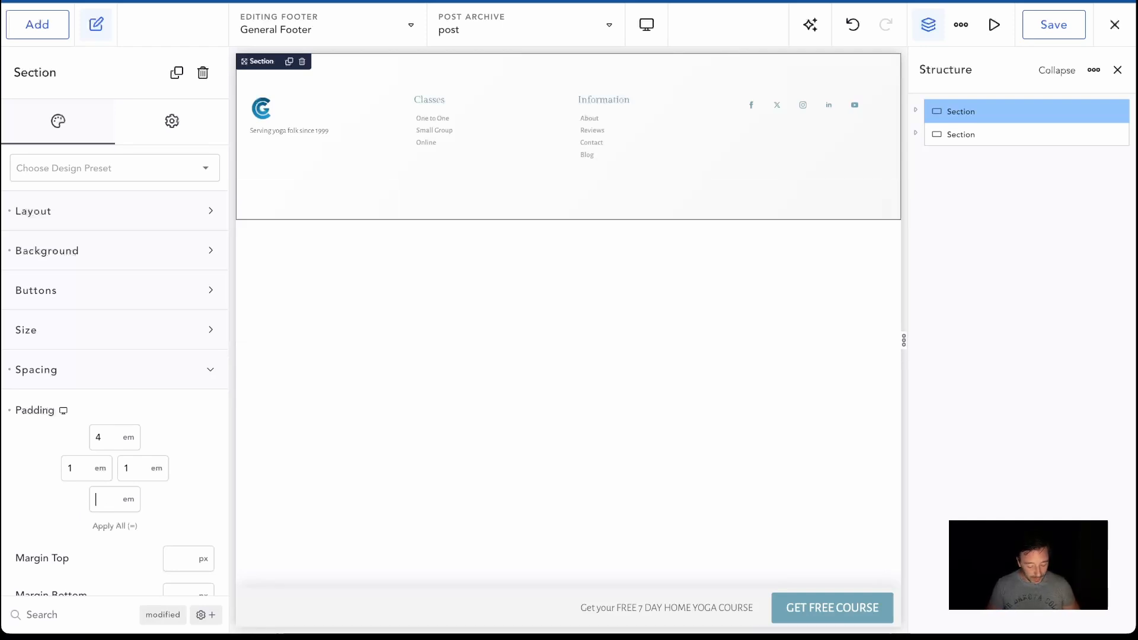
pyautogui.write('4e')
pyautogui.press('BackSpace')
pyautogui.write('8')
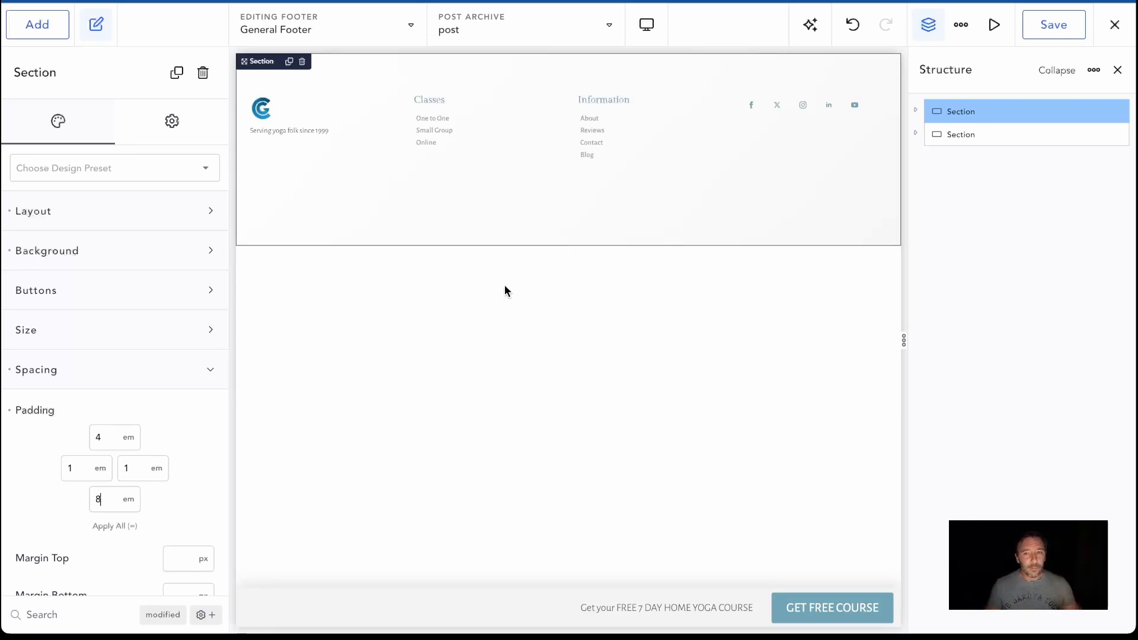
pyautogui.click(1052, 29)
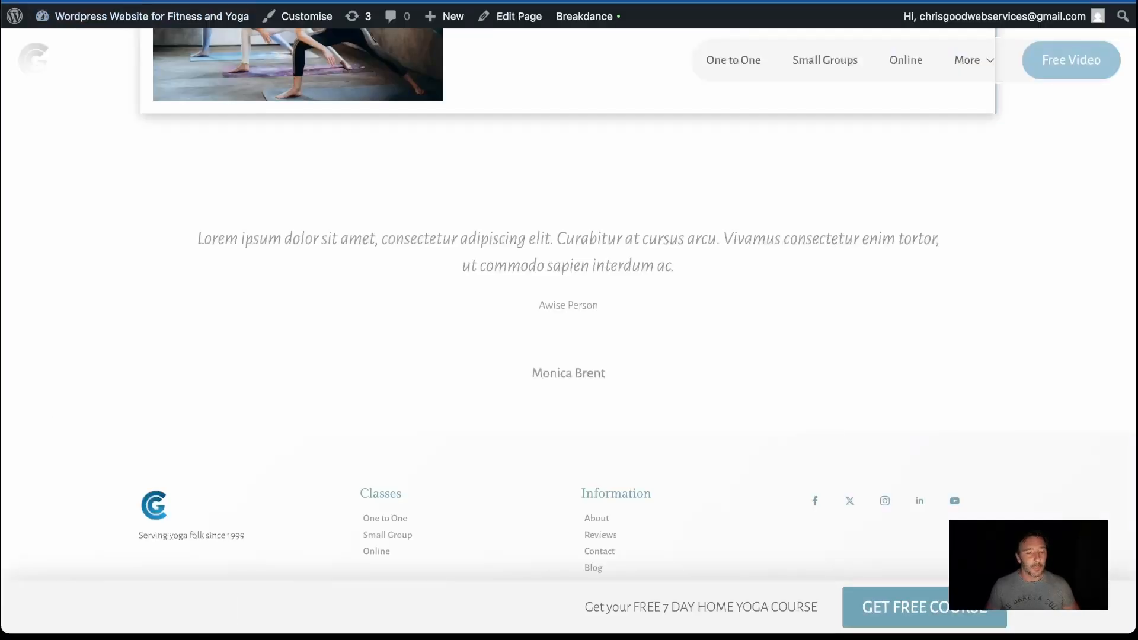
# Check on the live homepage whether the footer links clear the fixed course bar at the page end
pyautogui.scroll(15, 578, 248)
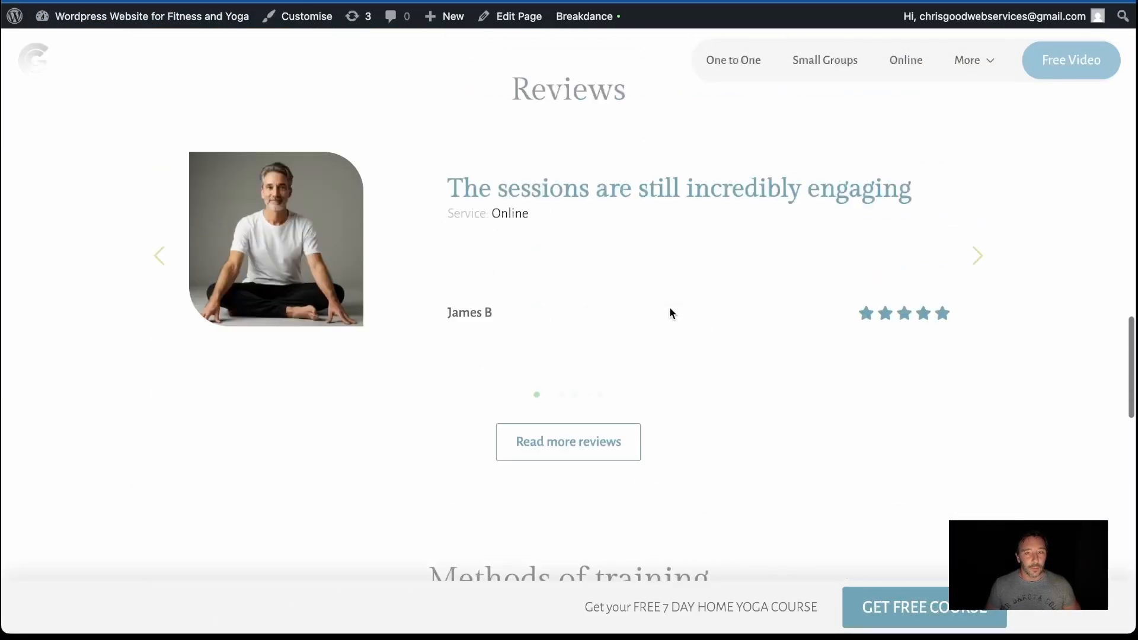
pyautogui.scroll(-15, 672, 313)
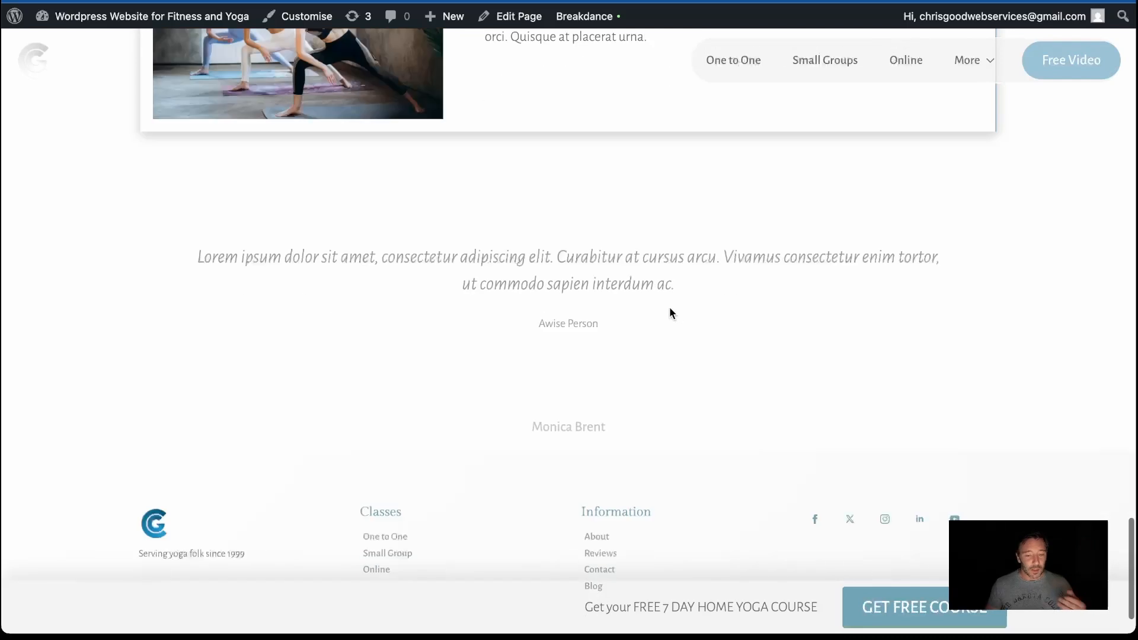
pyautogui.scroll(-3, 670, 307)
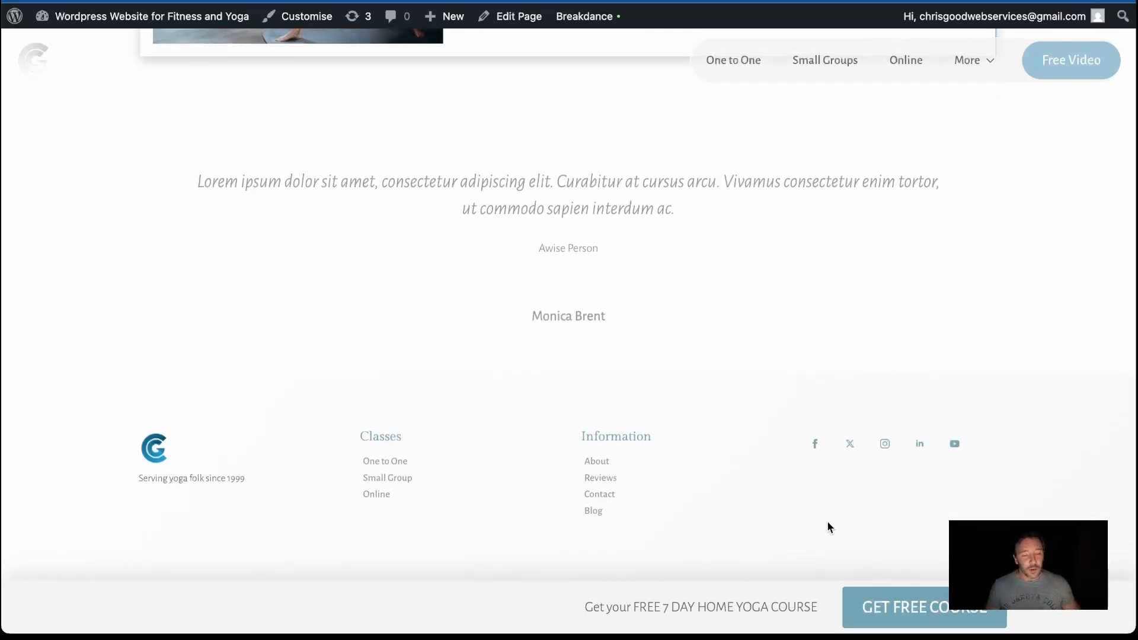
pyautogui.scroll(2, 616, 548)
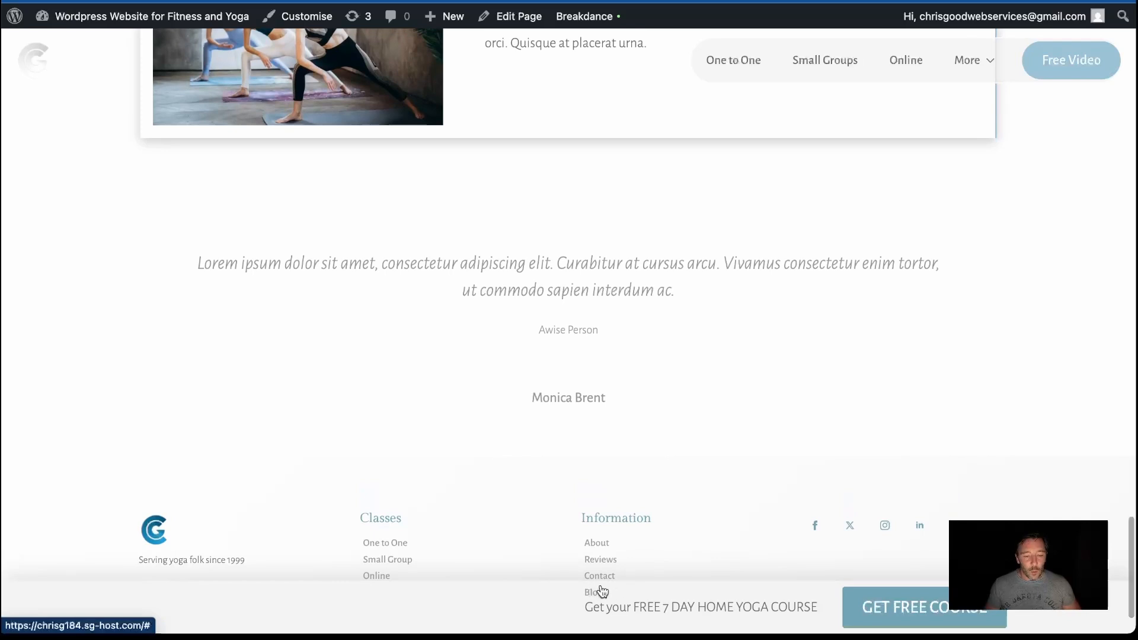
pyautogui.scroll(-2, 602, 581)
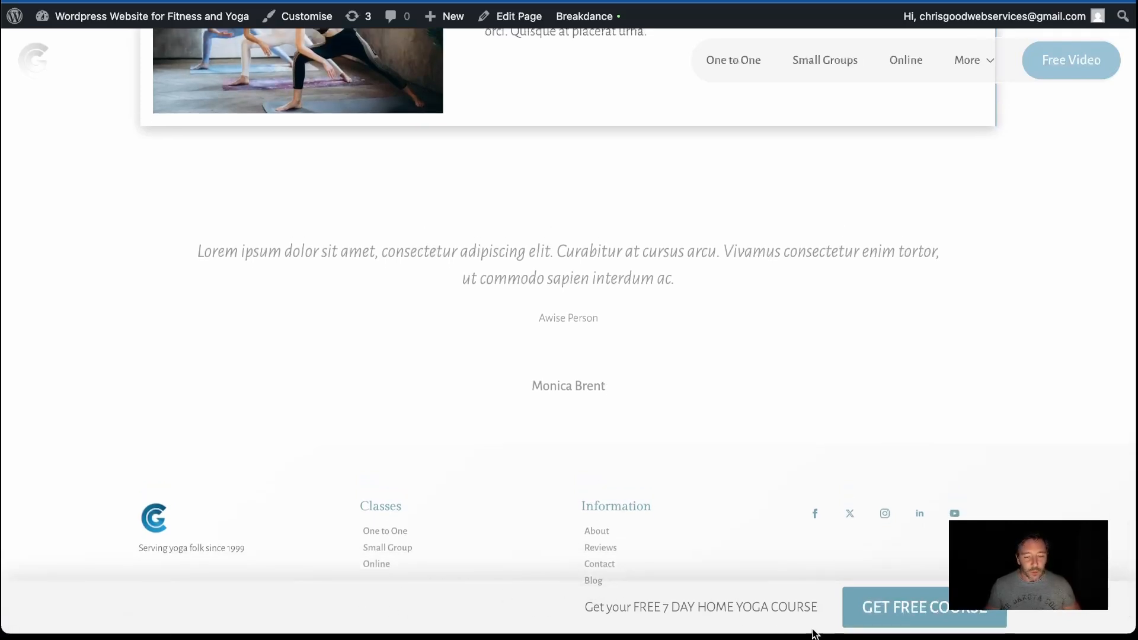
pyautogui.scroll(3, 379, 604)
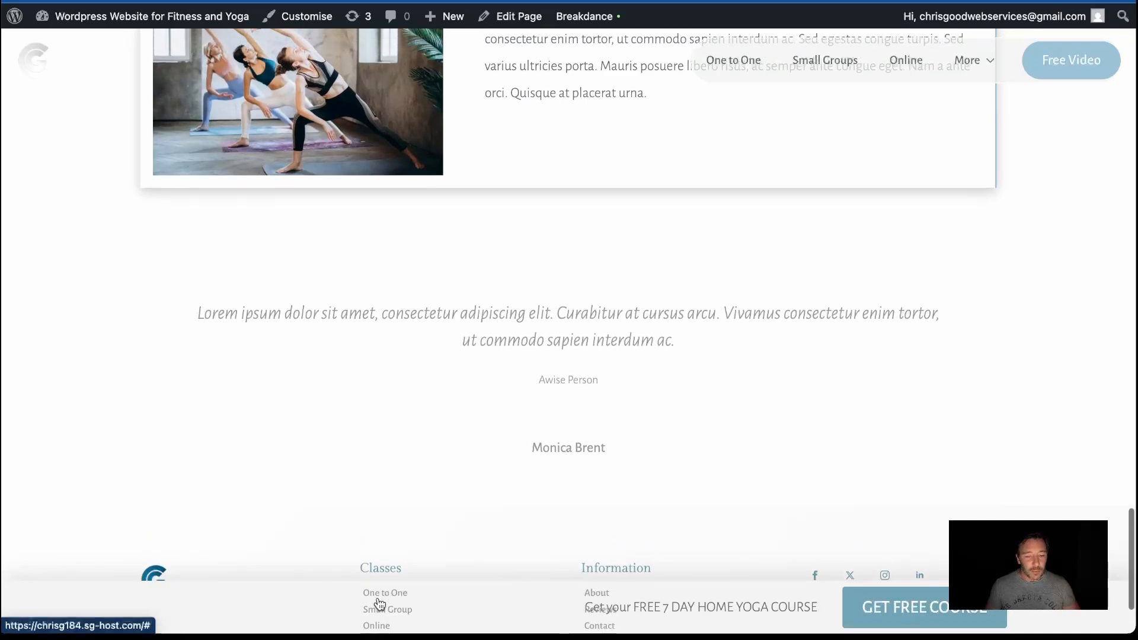
pyautogui.scroll(8, 407, 590)
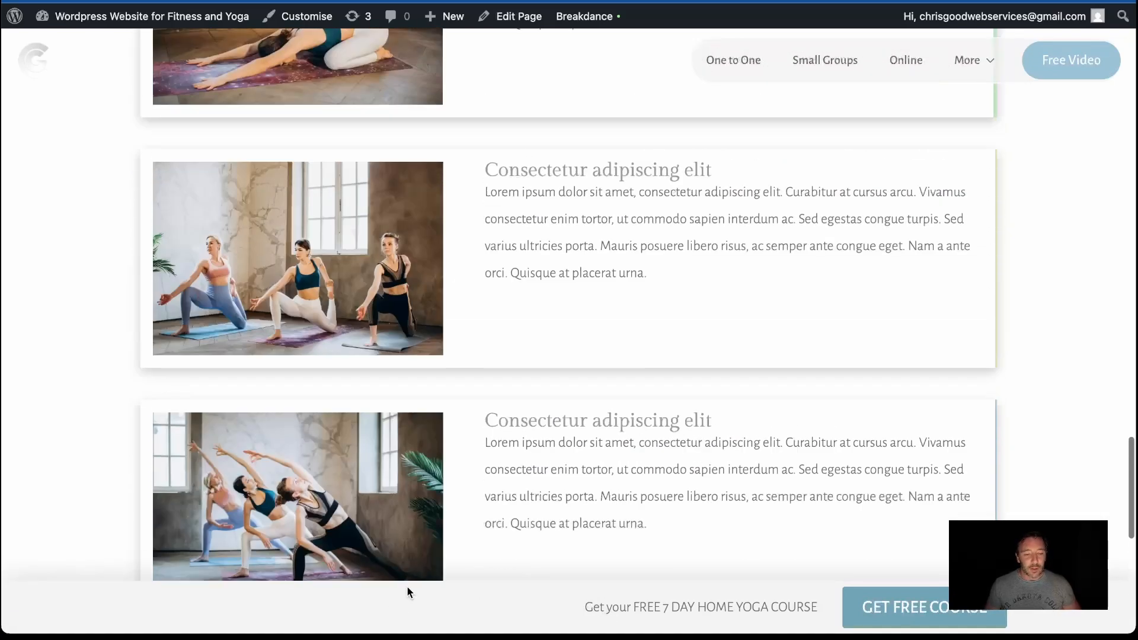
pyautogui.scroll(-13, 427, 545)
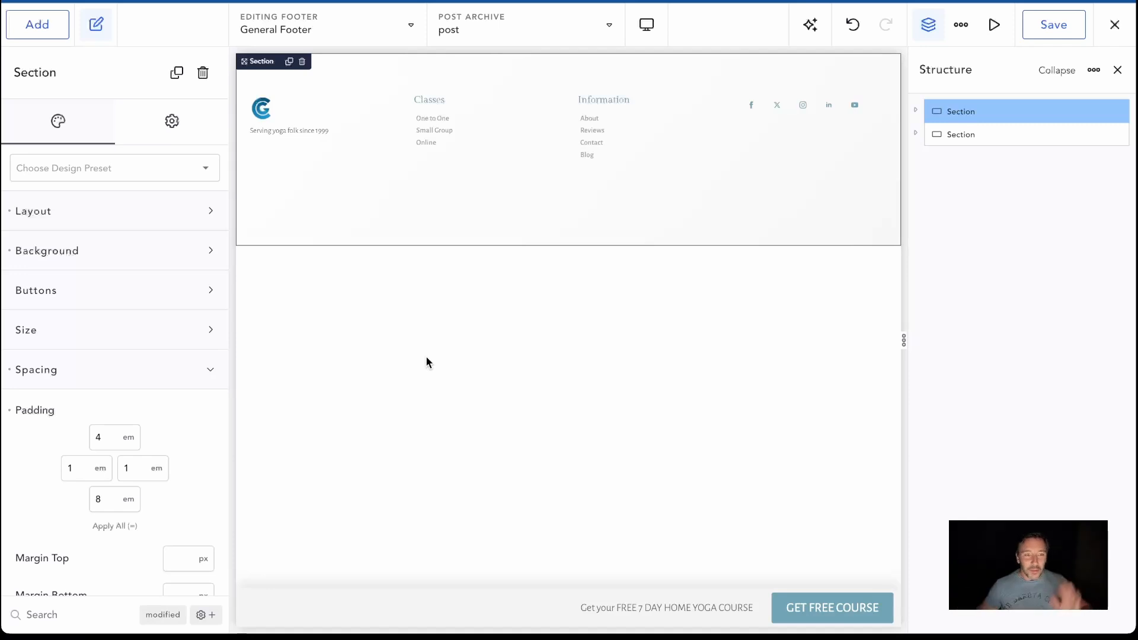
# Rename the main footer section as Footer and the course section as Floating widget in the structure
pyautogui.click(941, 134)
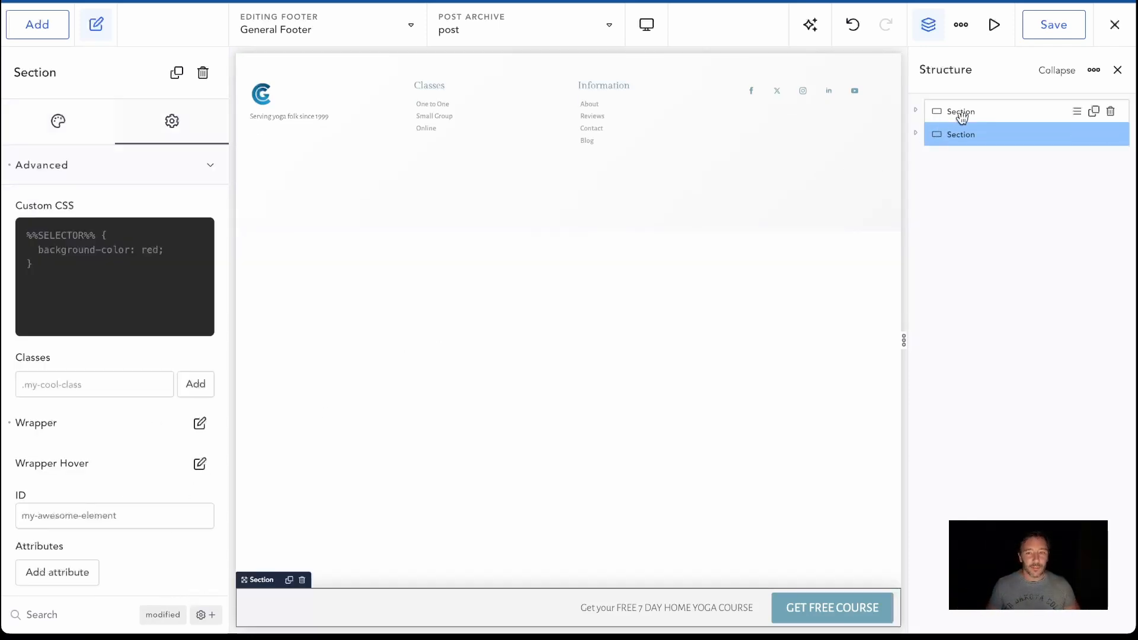
pyautogui.click(961, 112)
pyautogui.doubleClick(964, 113)
pyautogui.write('Footer')
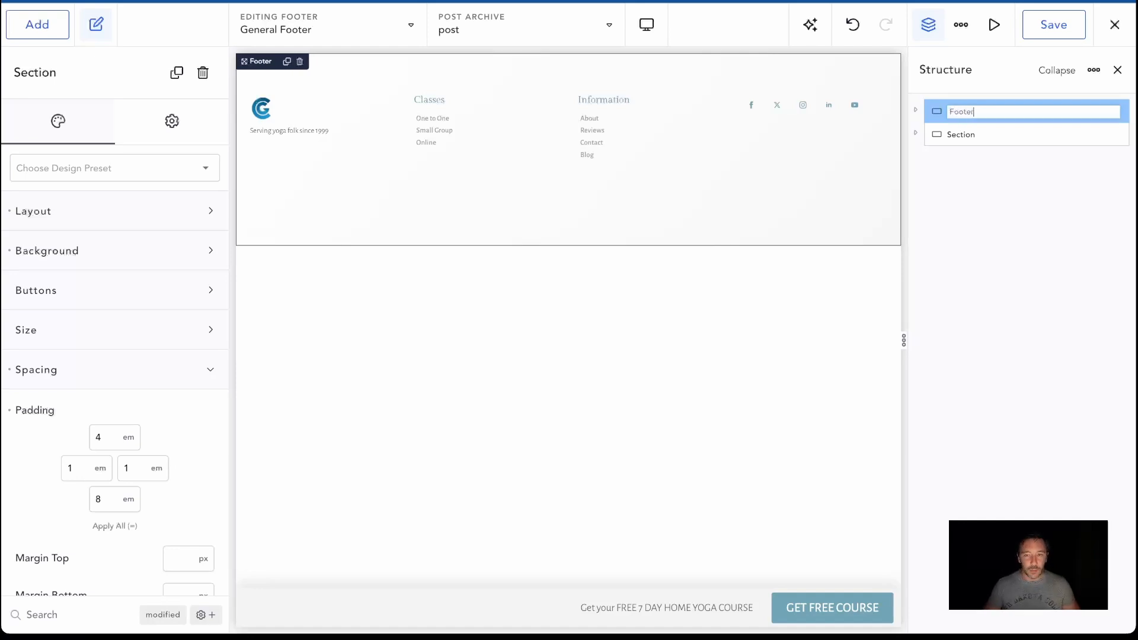
pyautogui.doubleClick(968, 134)
pyautogui.write('Floating widget')
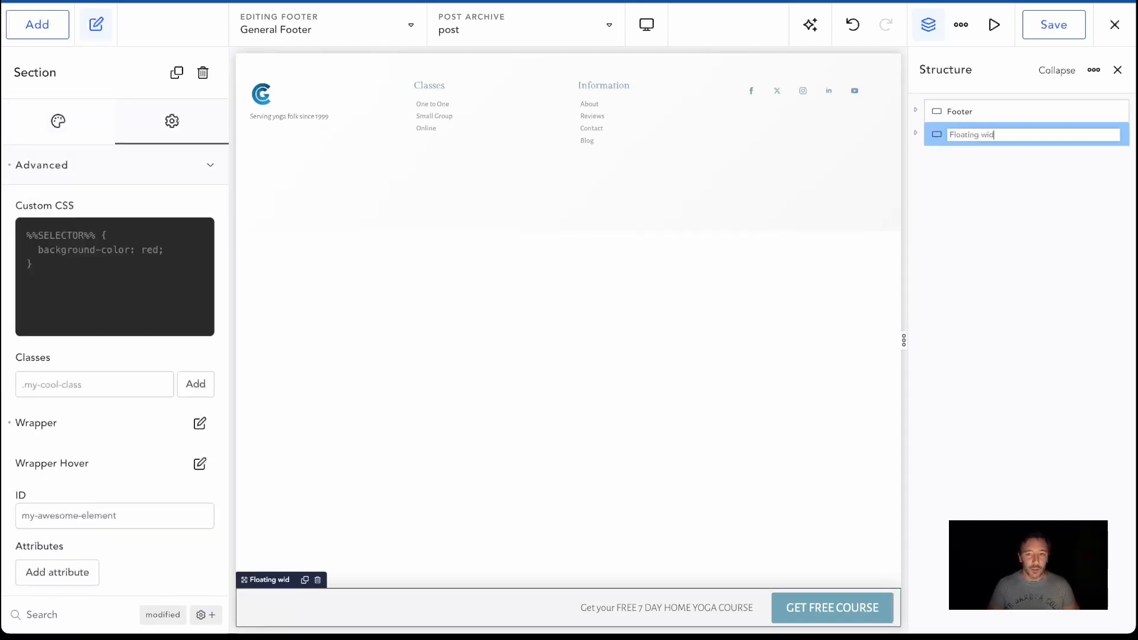
# Set the Floating widget section's wrapper Z-Index to 999 and save the footer
pyautogui.click(977, 162)
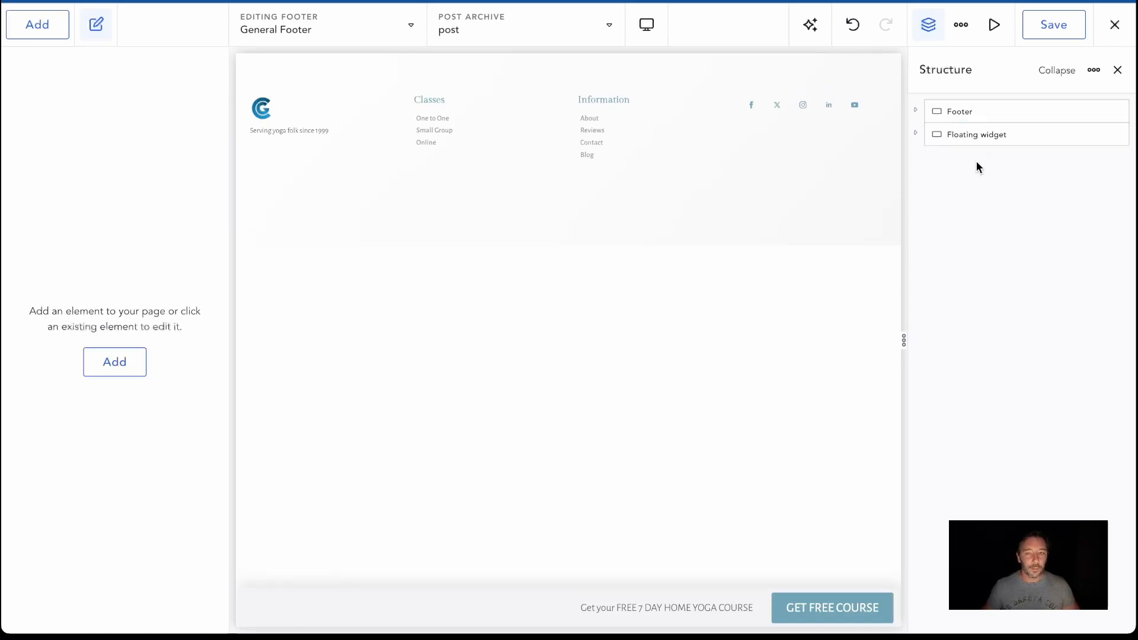
pyautogui.click(945, 136)
pyautogui.click(100, 615)
pyautogui.write('z-inde')
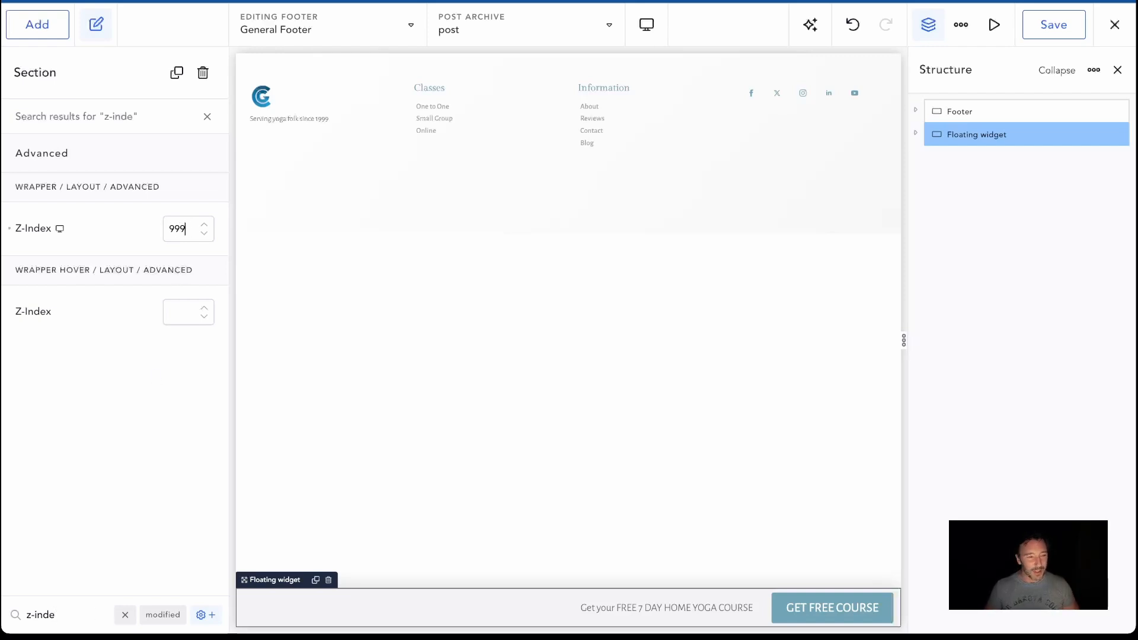
pyautogui.click(1038, 27)
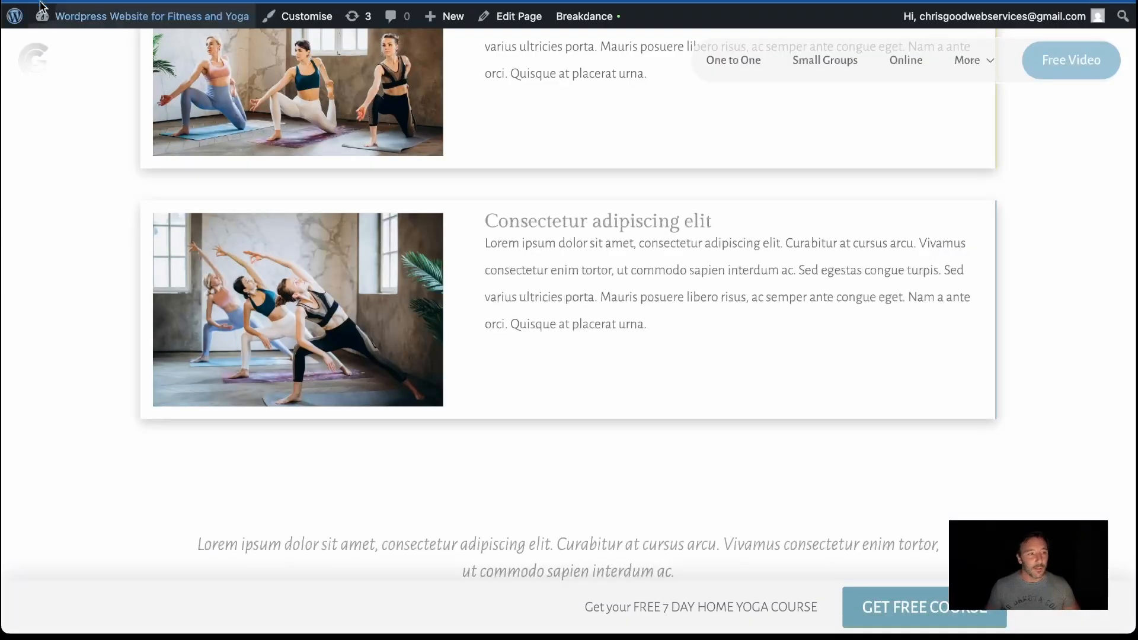
# Check on the live homepage how the fixed course bar sits over the page content along the whole page
pyautogui.scroll(10, 310, 267)
pyautogui.scroll(-10, 550, 386)
pyautogui.scroll(3, 550, 387)
pyautogui.scroll(2, 550, 386)
pyautogui.scroll(-4, 550, 386)
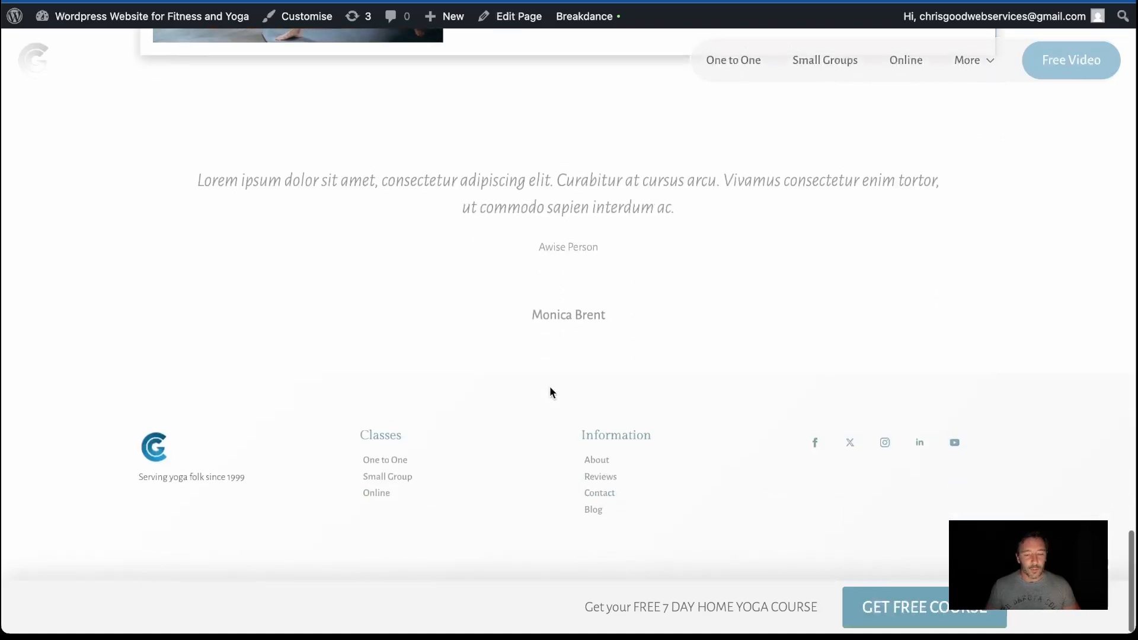
pyautogui.scroll(15, 550, 391)
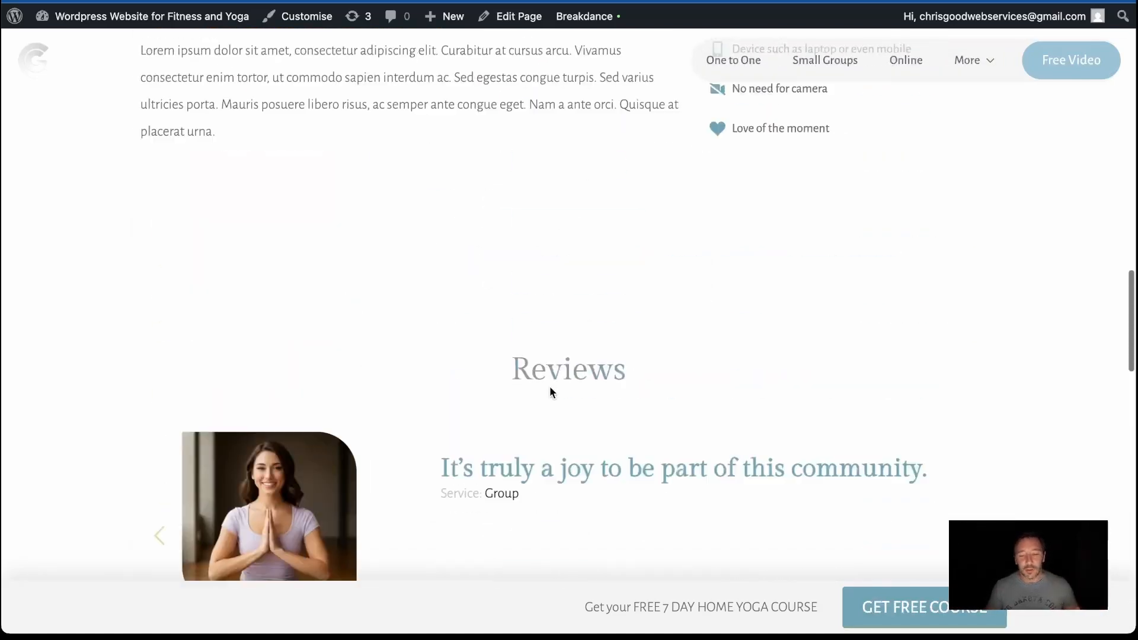
pyautogui.scroll(4, 550, 392)
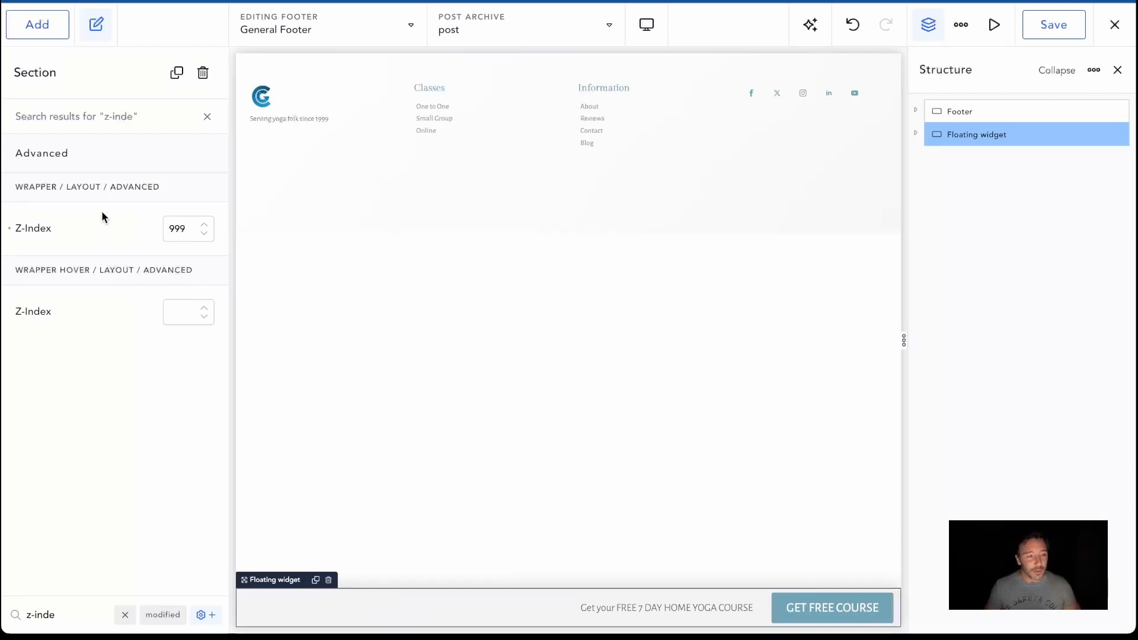
# Add a Div element to the Floating widget section, ahead of the course text
pyautogui.click(58, 27)
pyautogui.click(69, 148)
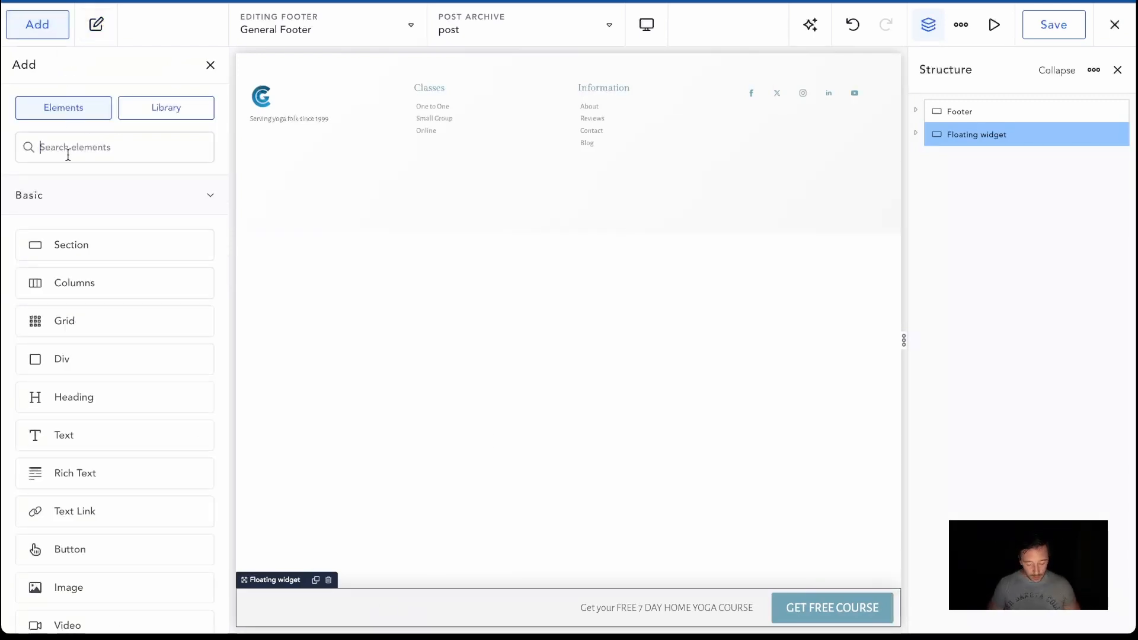
pyautogui.write('do')
pyautogui.press('BackSpace')
pyautogui.write('iv')
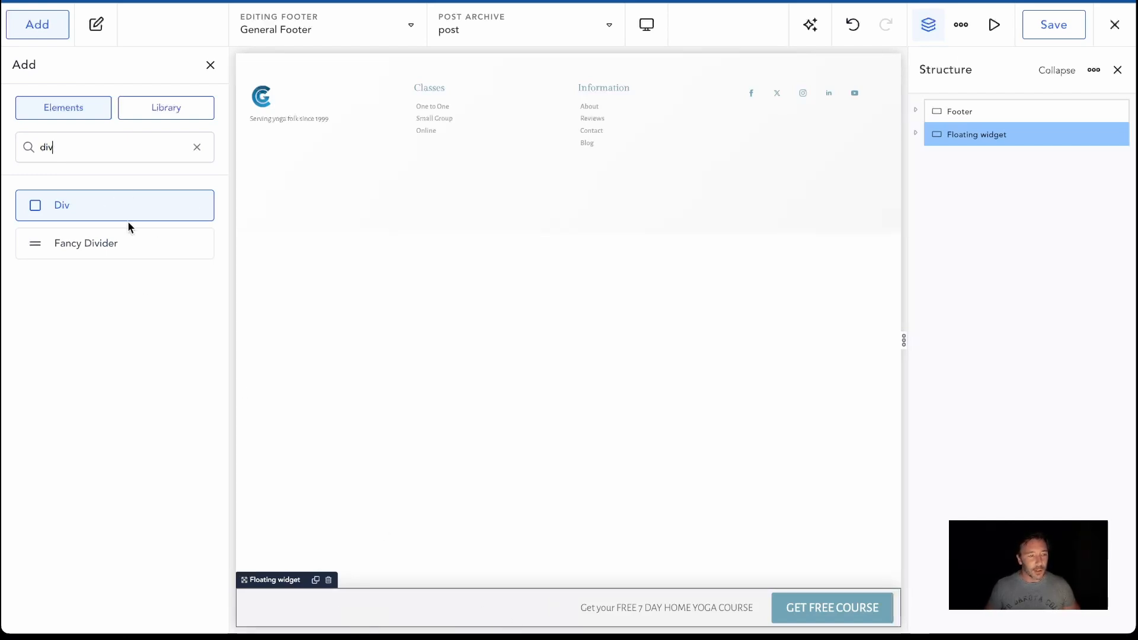
pyautogui.moveTo(81, 205); pyautogui.dragTo(559, 613)
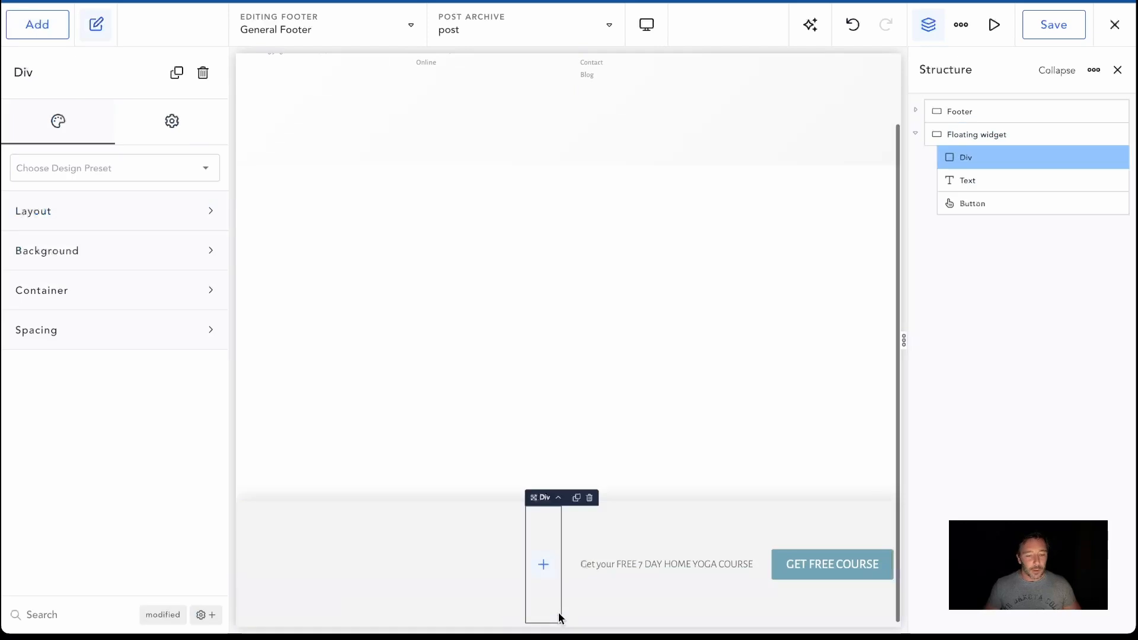
# Move the course text and the GET FREE COURSE button into the new Div, with the text first
pyautogui.moveTo(639, 565); pyautogui.dragTo(544, 565)
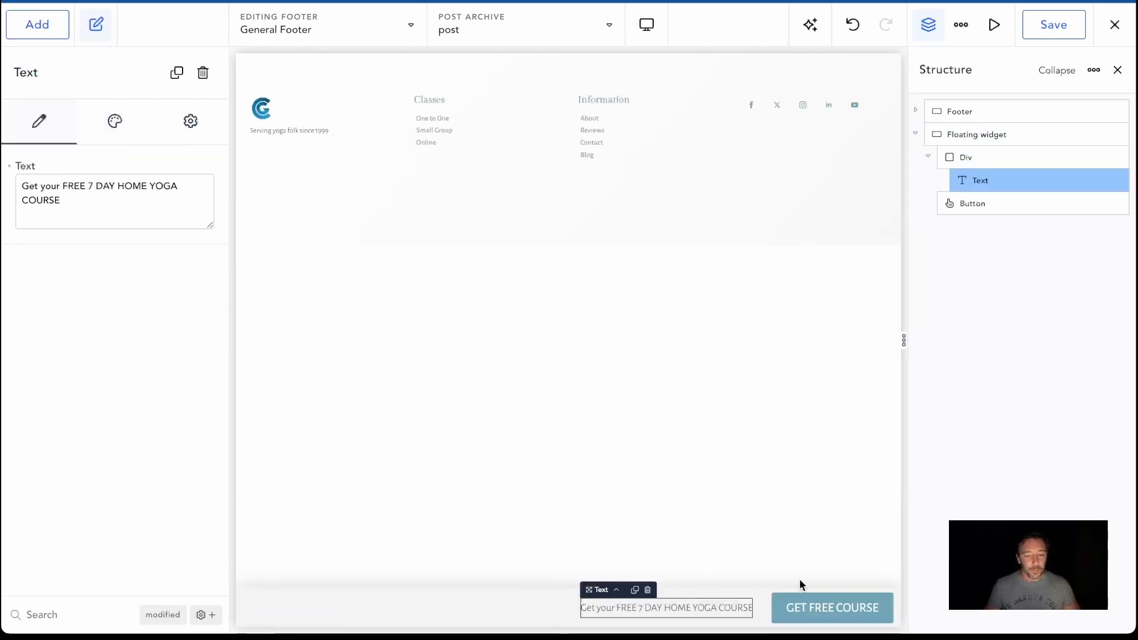
pyautogui.click(812, 616)
pyautogui.moveTo(813, 617); pyautogui.dragTo(733, 617)
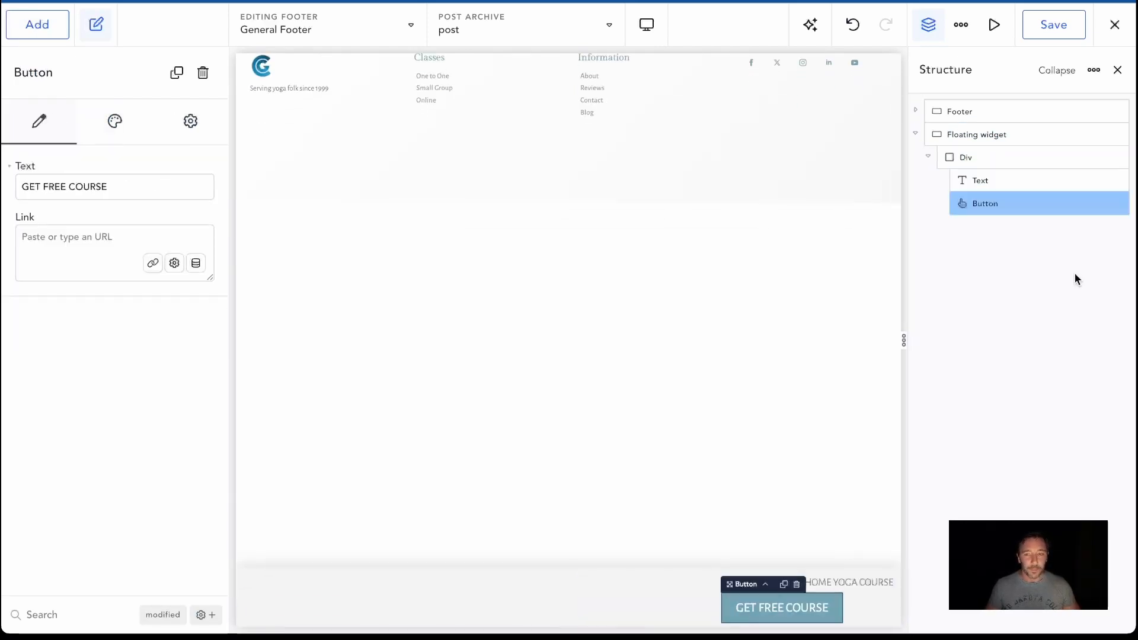
# Give the Div a horizontal layout with Center alignment, middle vertical alignment and a 1 em gap
pyautogui.click(982, 156)
pyautogui.click(91, 213)
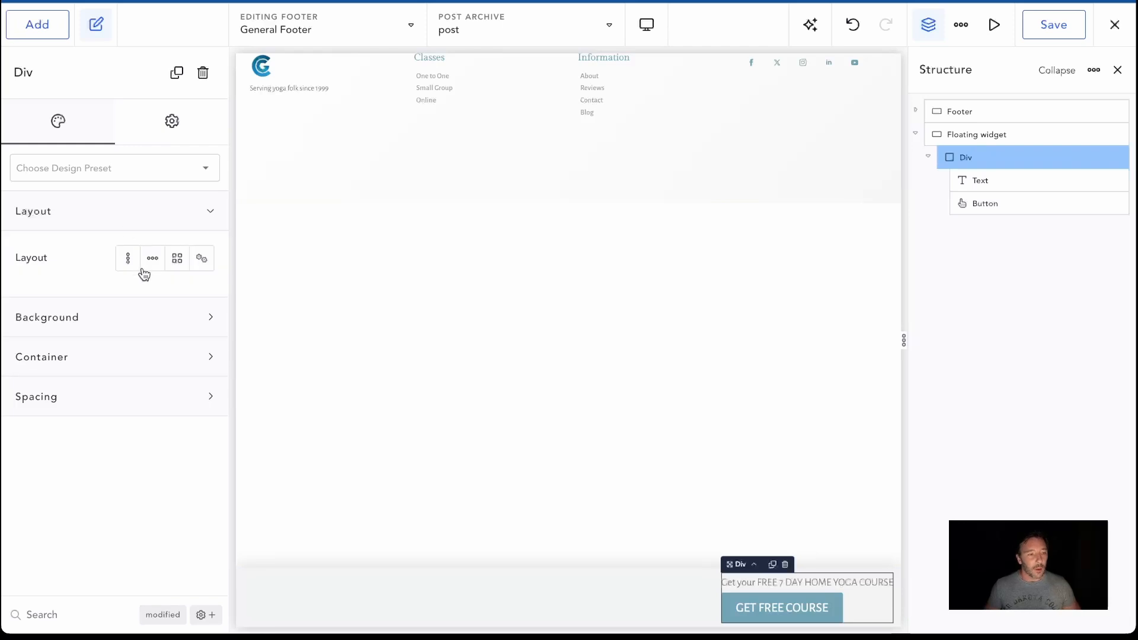
pyautogui.click(153, 267)
pyautogui.click(172, 306)
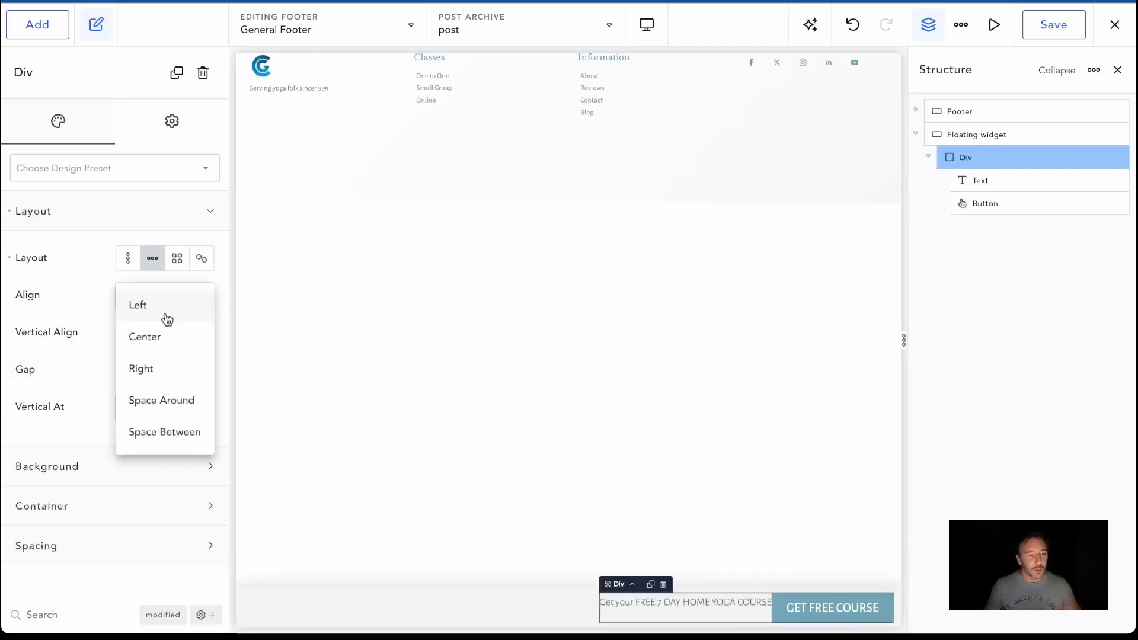
pyautogui.click(155, 339)
pyautogui.click(177, 336)
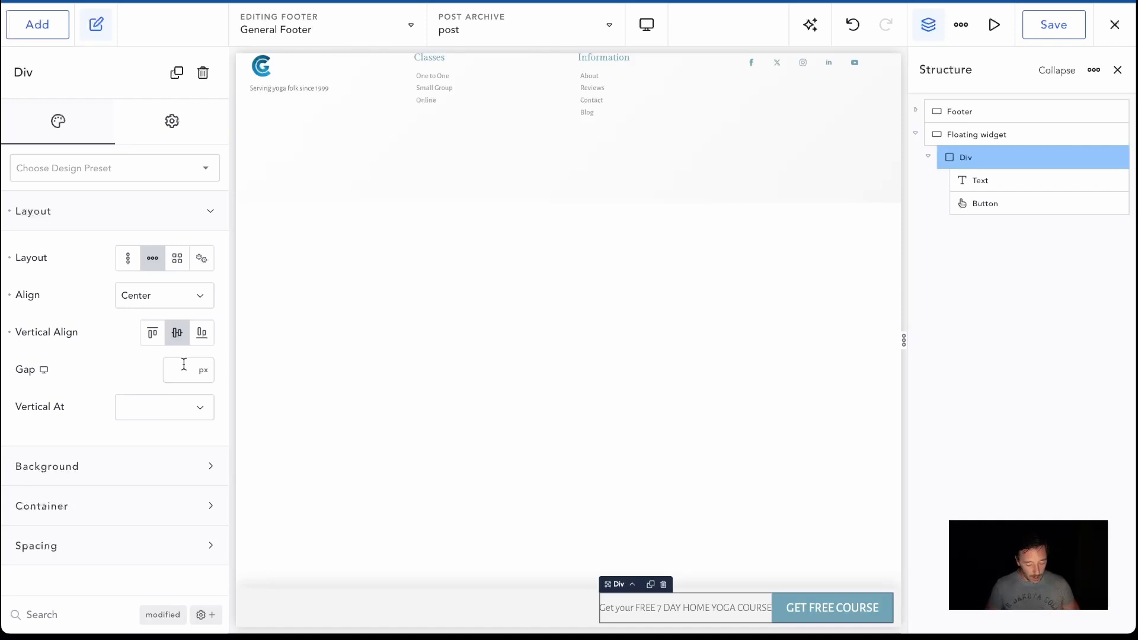
pyautogui.click(184, 364)
pyautogui.write('1em')
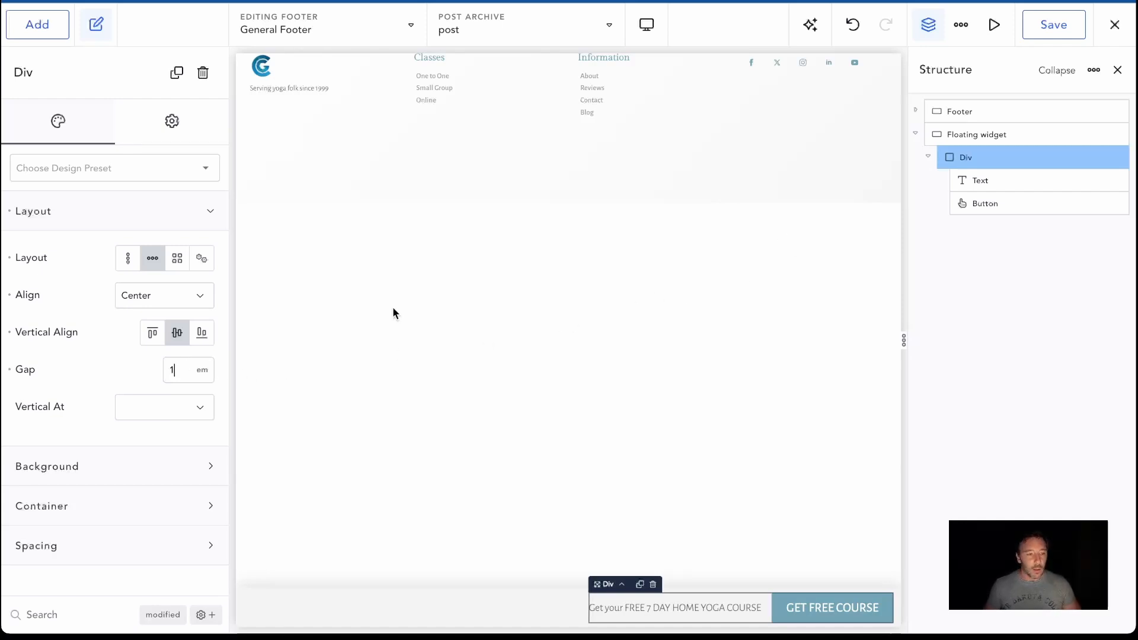
# Set the Div's container padding to 0.6 em on all four sides
pyautogui.click(149, 547)
pyautogui.scroll(-1, 148, 549)
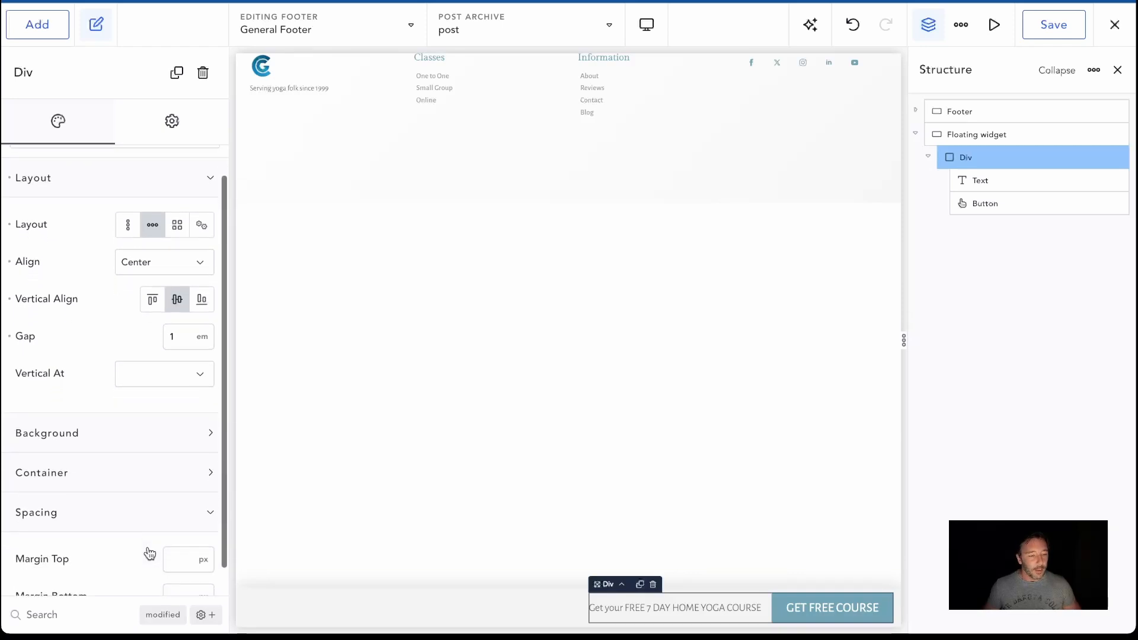
pyautogui.click(150, 443)
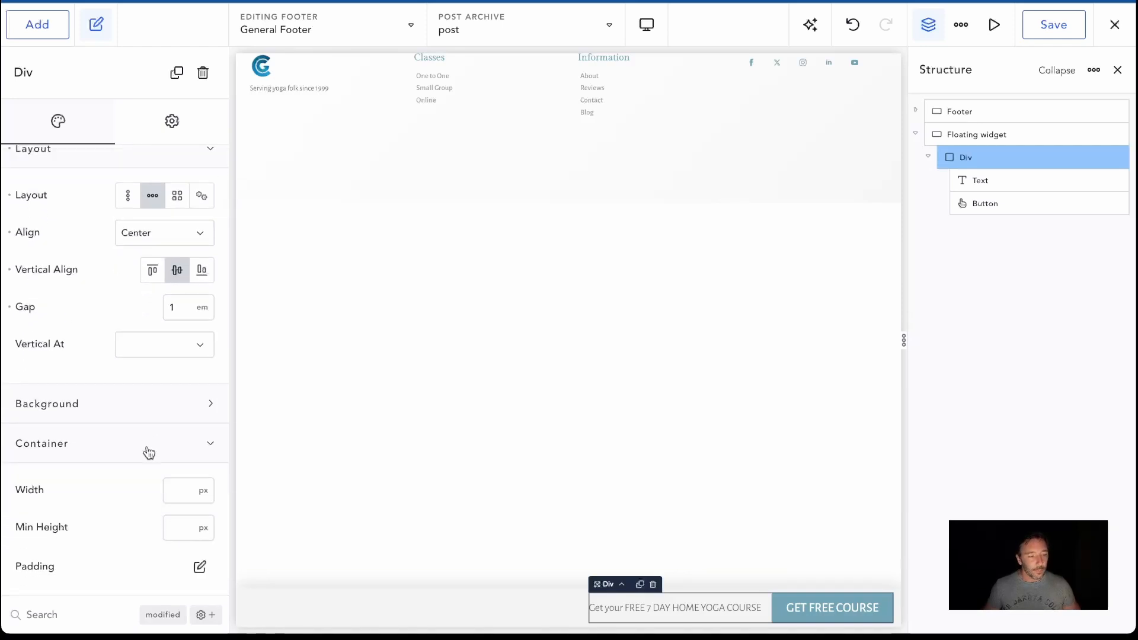
pyautogui.scroll(-1, 178, 533)
pyautogui.click(199, 500)
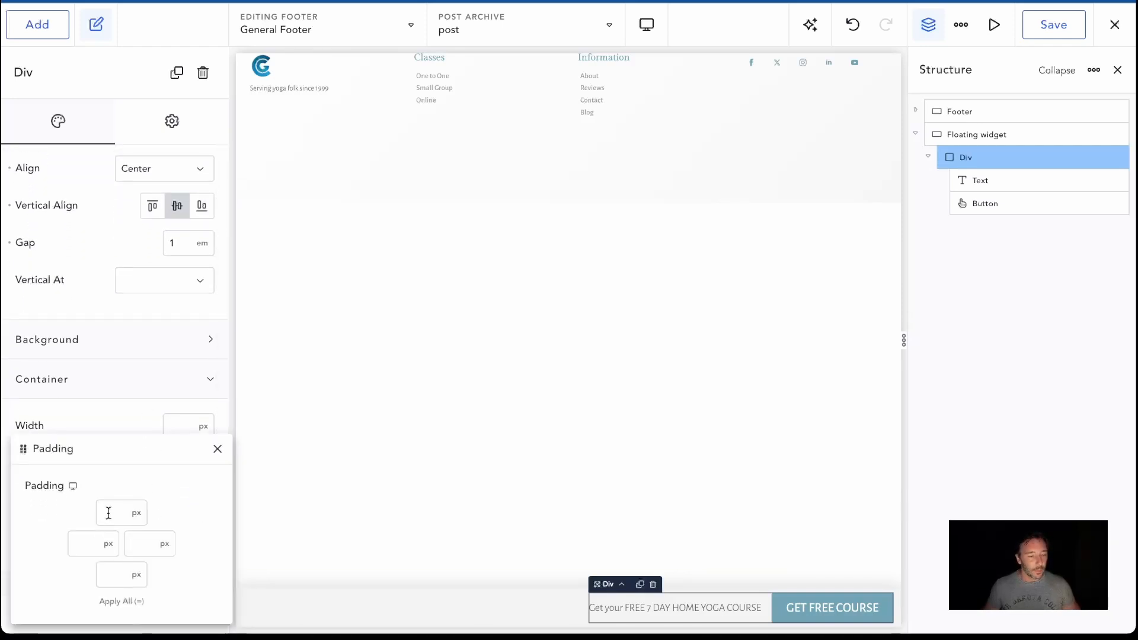
pyautogui.write('.6em')
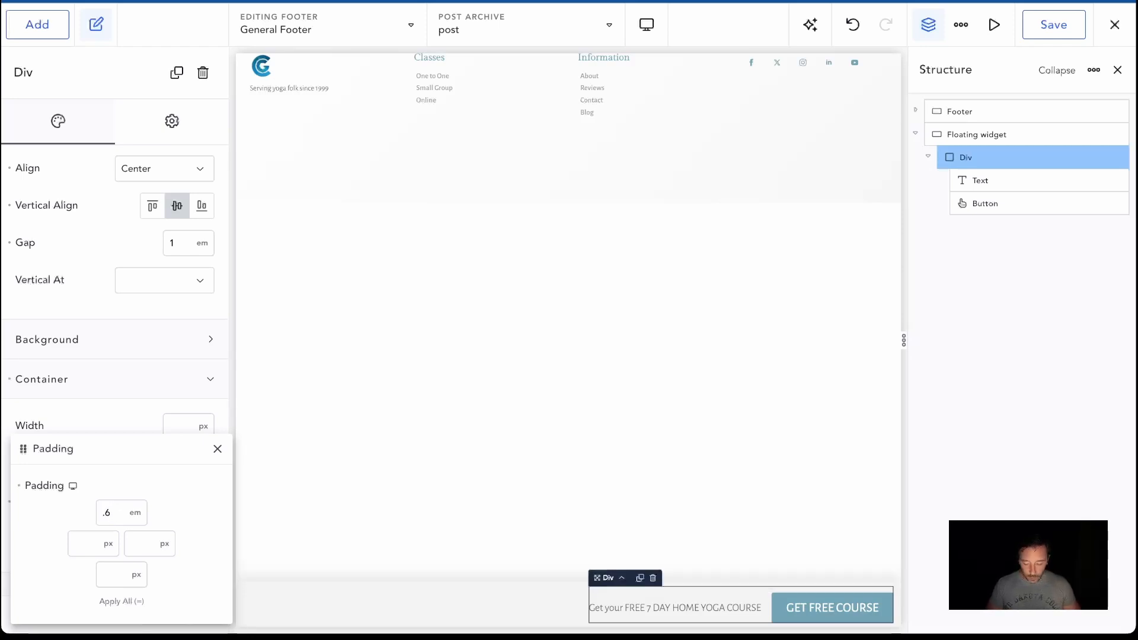
pyautogui.press('=')
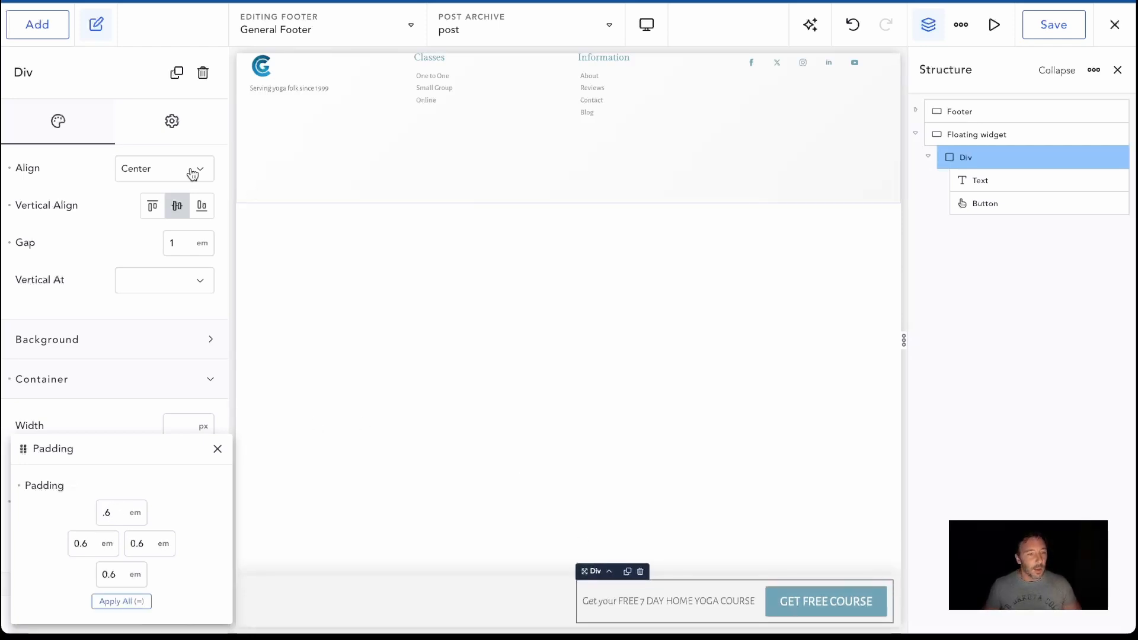
pyautogui.scroll(-1, 532, 380)
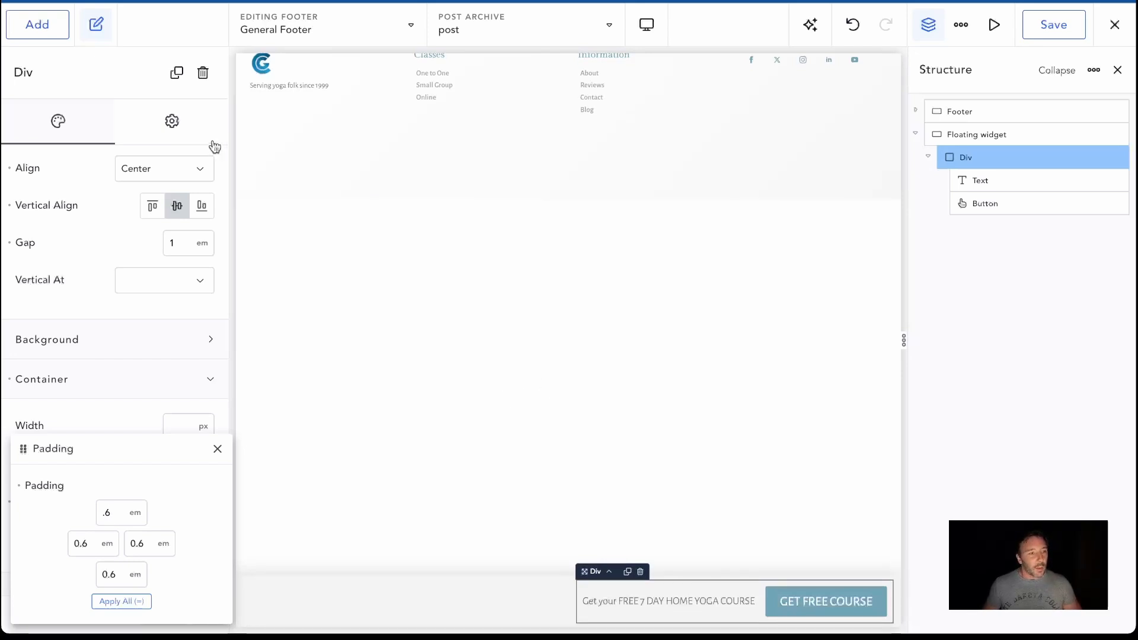
# Add an Image element to the Floating widget section, ahead of the Div
pyautogui.click(45, 29)
pyautogui.click(74, 154)
pyautogui.write('image')
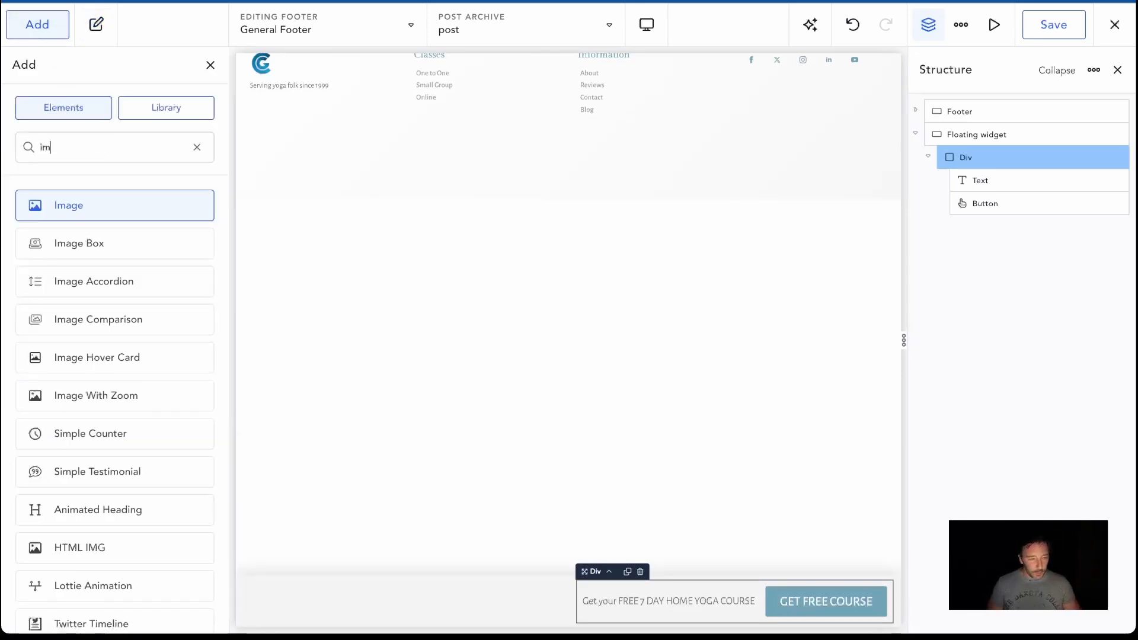
pyautogui.moveTo(454, 394); pyautogui.dragTo(565, 599)
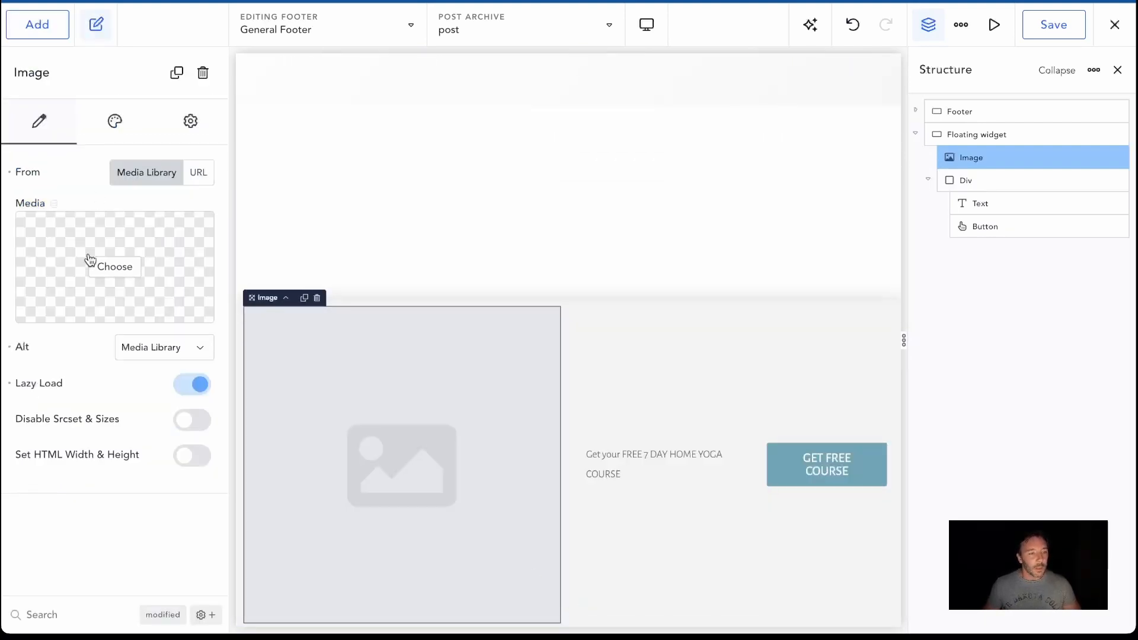
# Fill the image element with the media library photo of the smiling woman in the pink top
pyautogui.click(106, 265)
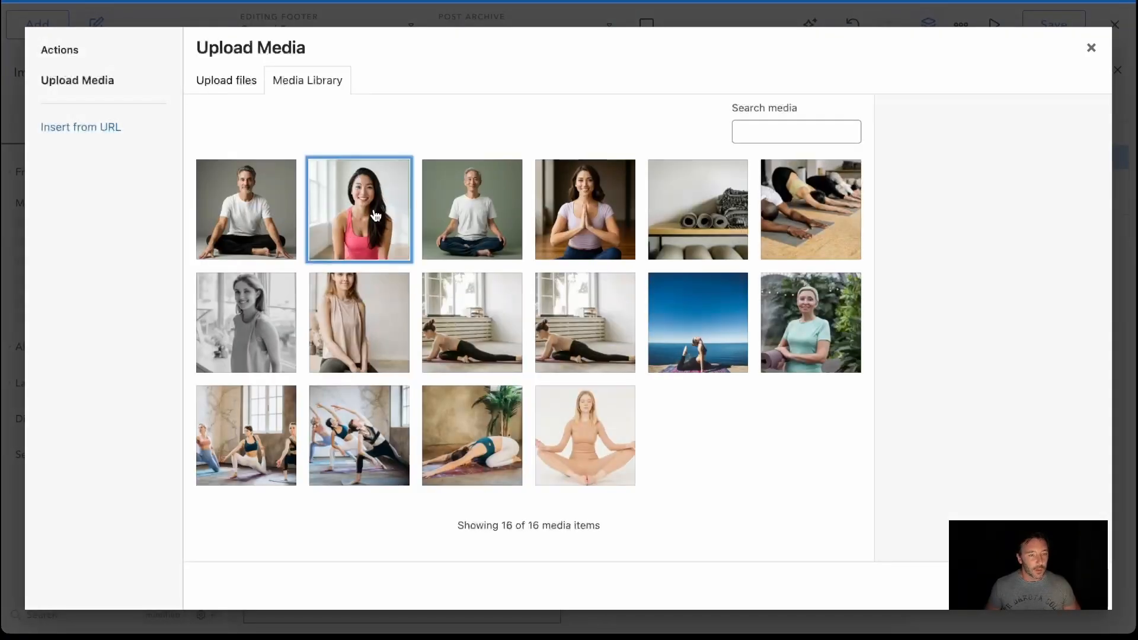
pyautogui.click(376, 215)
pyautogui.click(1080, 615)
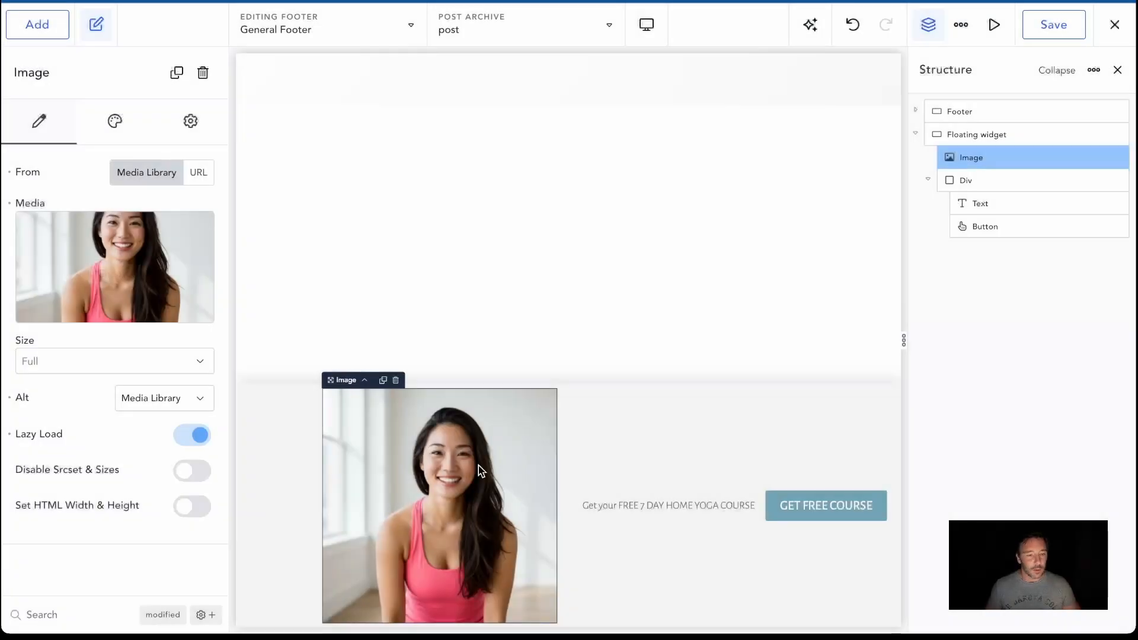
# Set the image's width and height to 5 rem each
pyautogui.click(112, 126)
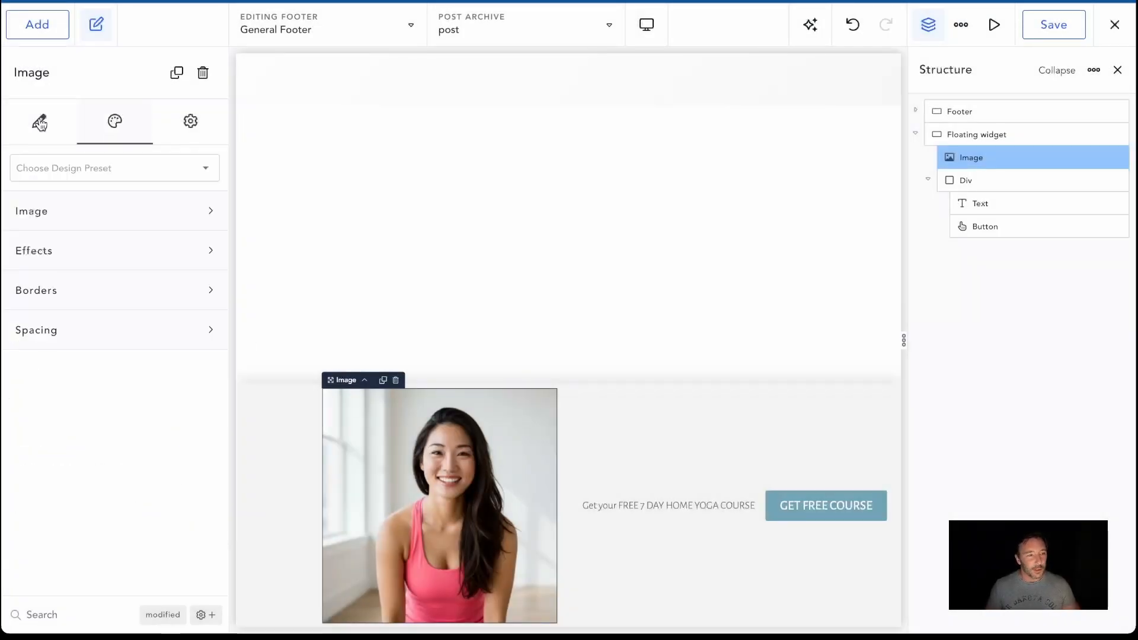
pyautogui.click(139, 218)
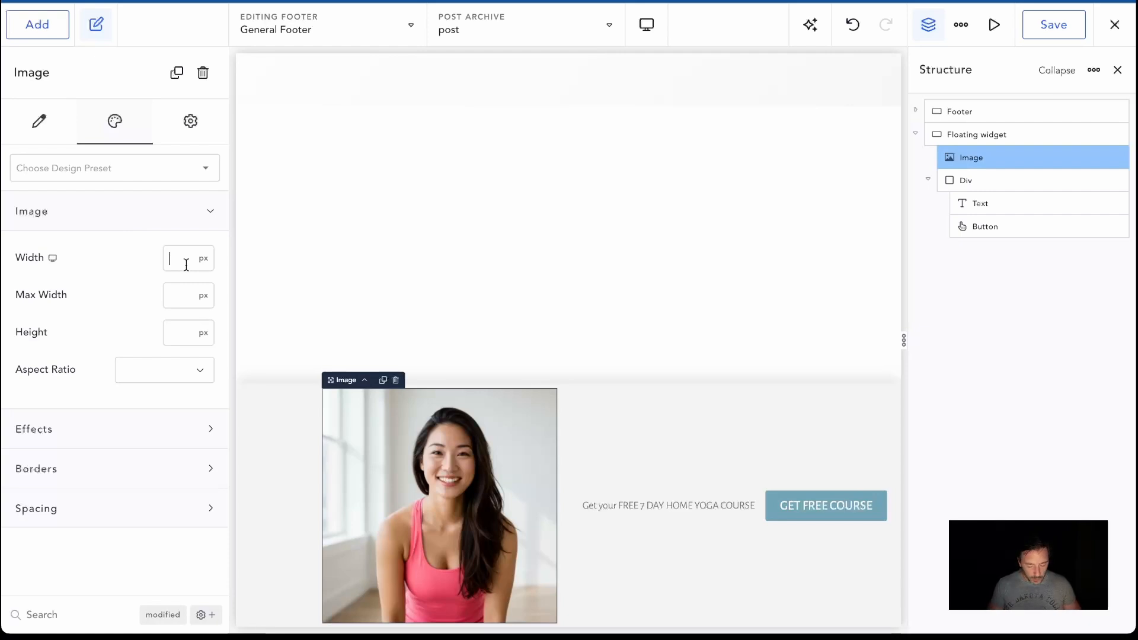
pyautogui.write('120')
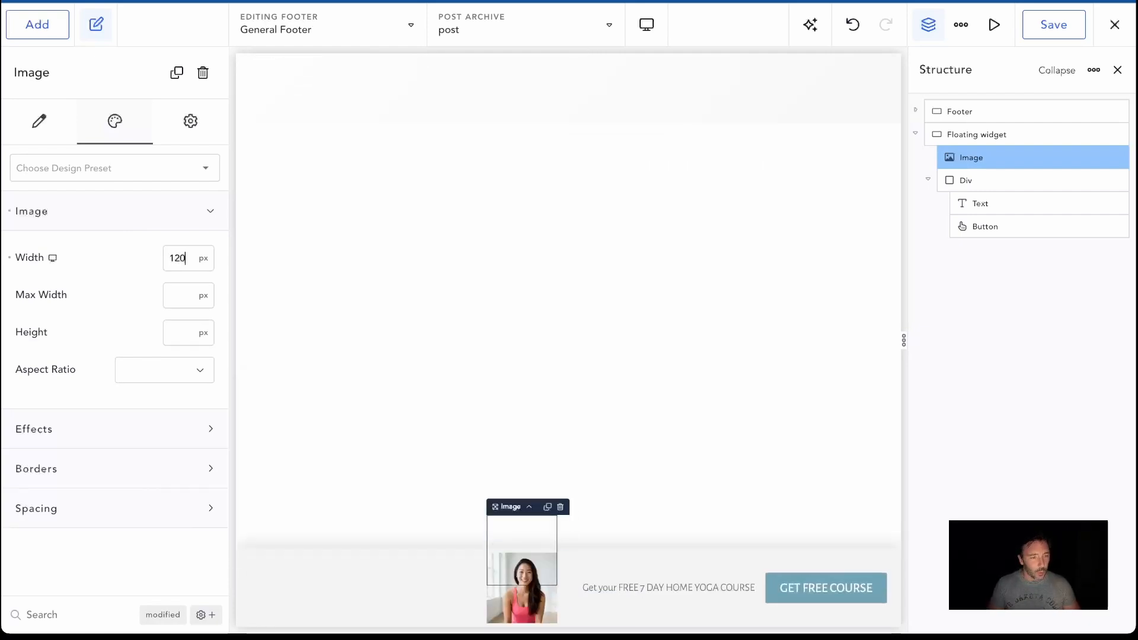
pyautogui.press('BackSpace')
pyautogui.press('BackSpace')
pyautogui.press('BackSpace')
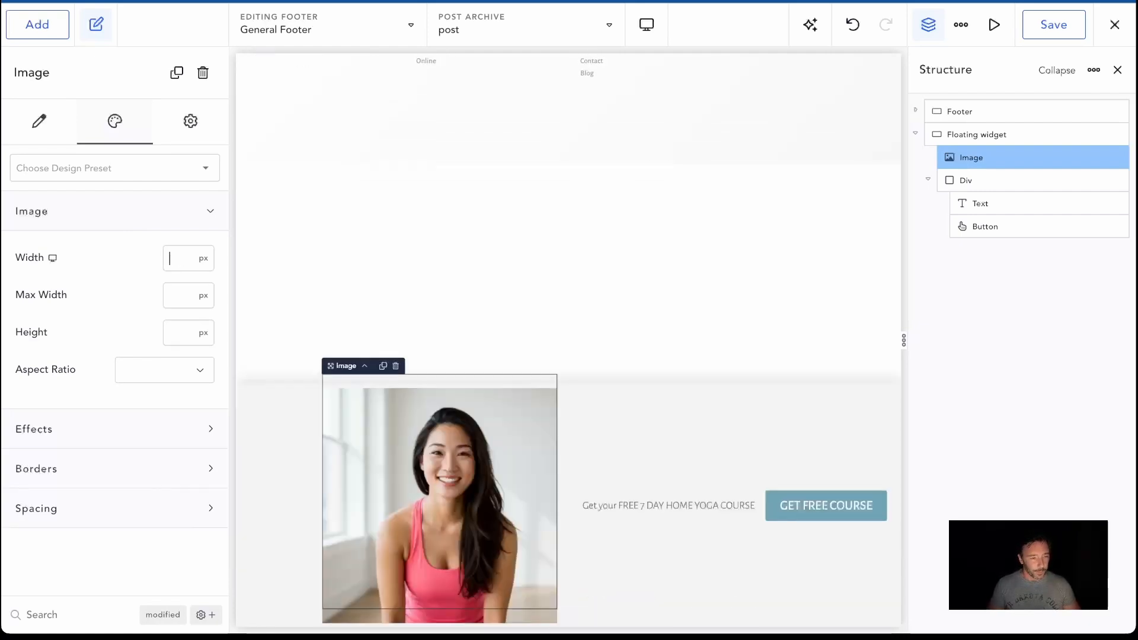
pyautogui.write('5re')
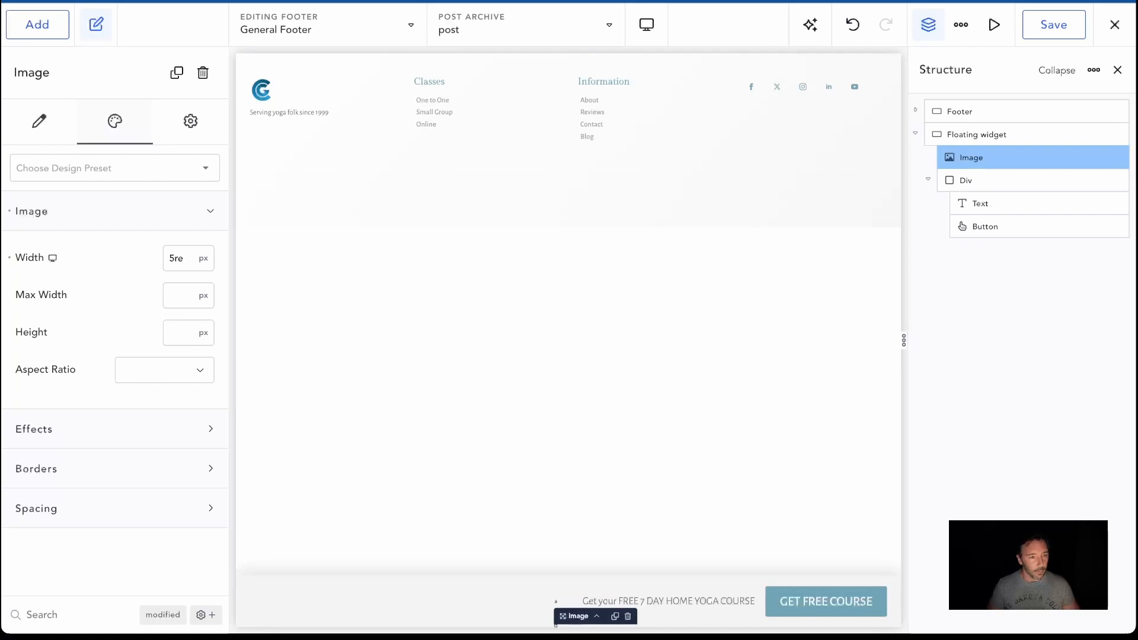
pyautogui.write('m')
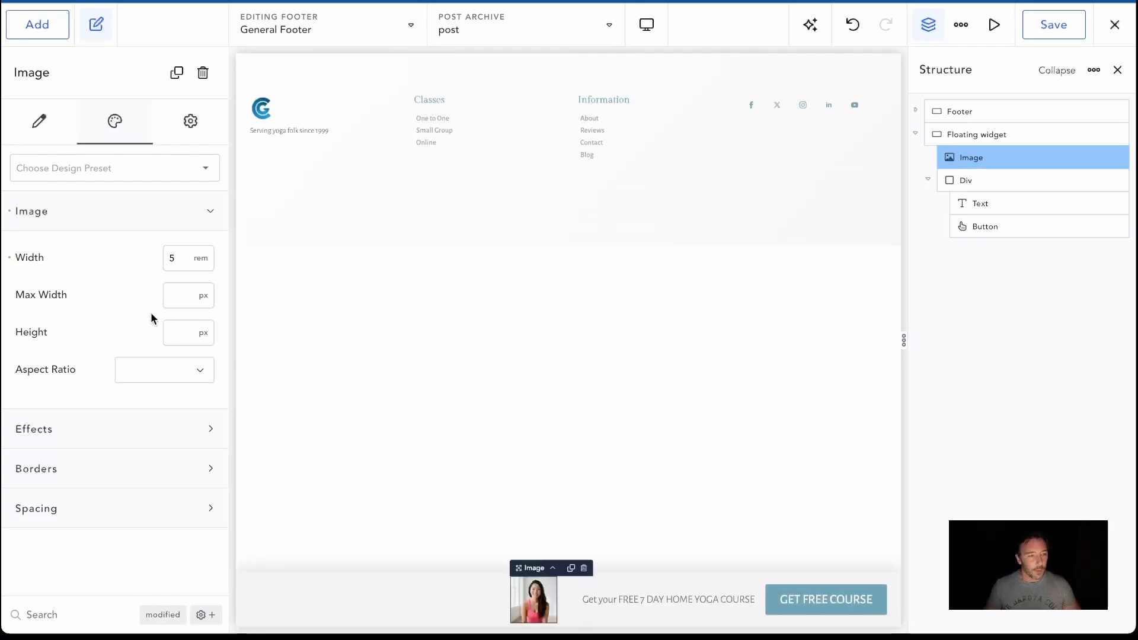
pyautogui.click(184, 333)
pyautogui.write('5rem')
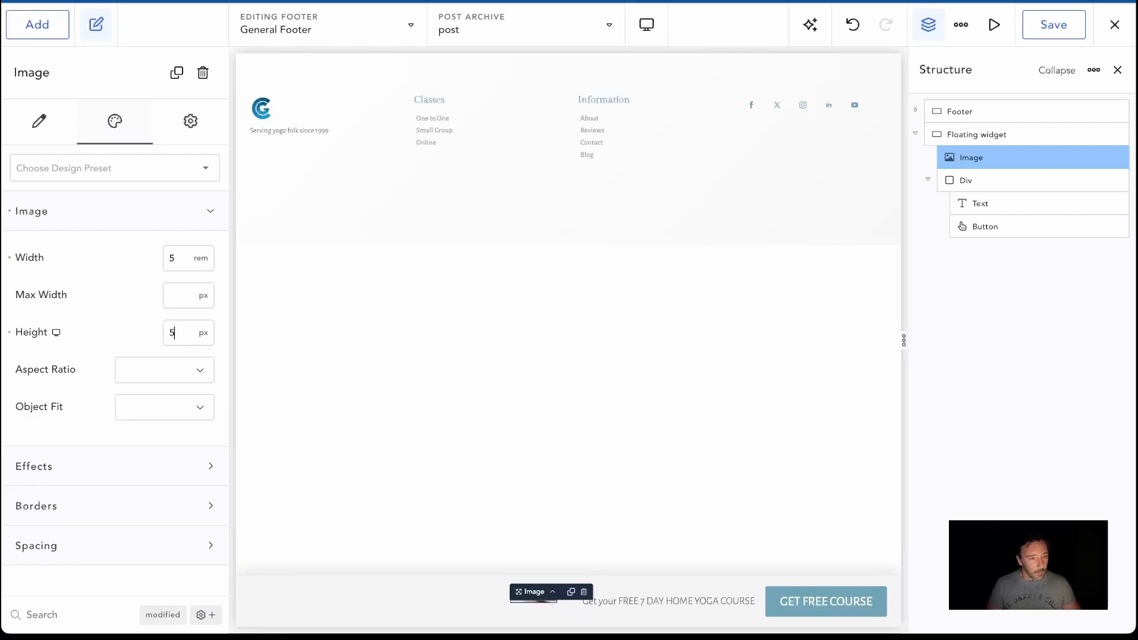
# Set the image's aspect ratio to 1:1 and its object fit to Cover
pyautogui.click(170, 378)
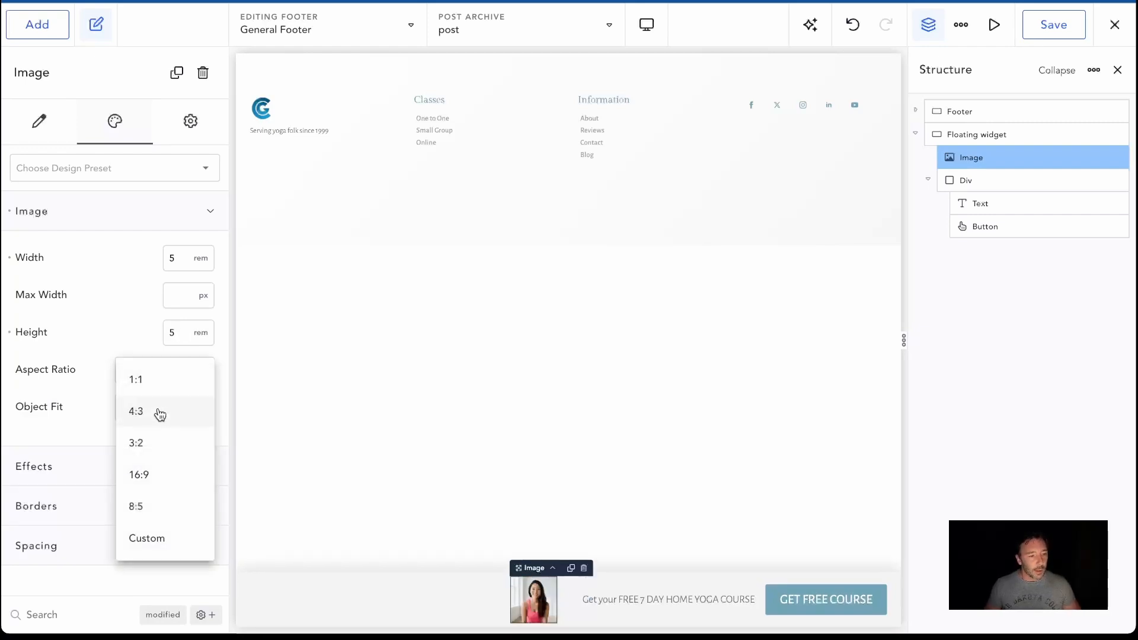
pyautogui.click(101, 380)
pyautogui.click(142, 379)
pyautogui.click(148, 379)
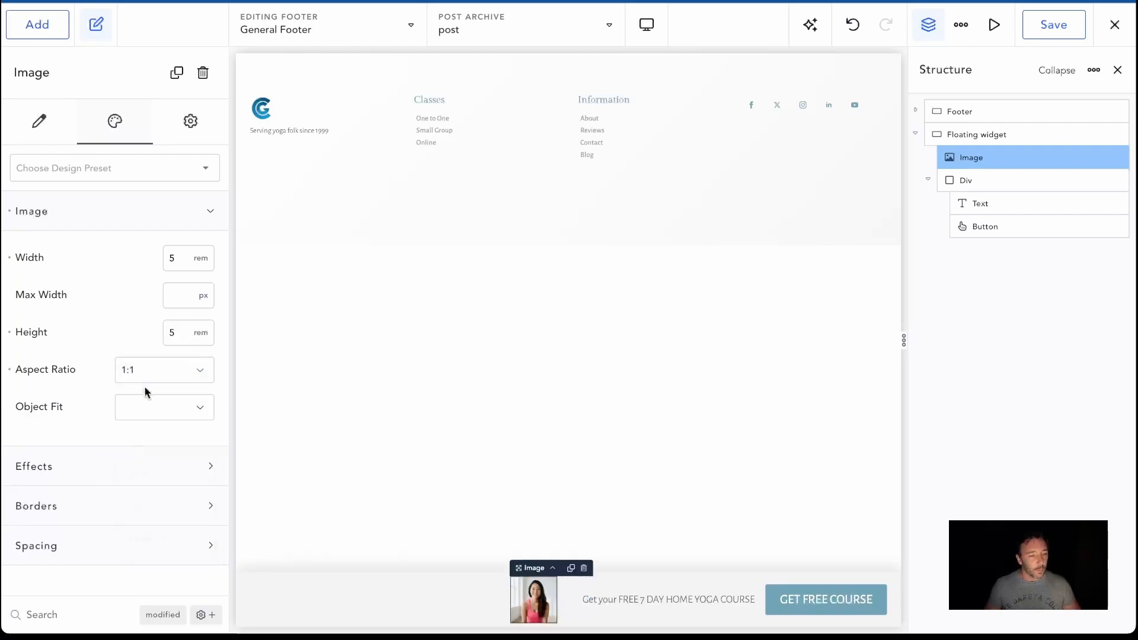
pyautogui.click(154, 409)
pyautogui.click(156, 417)
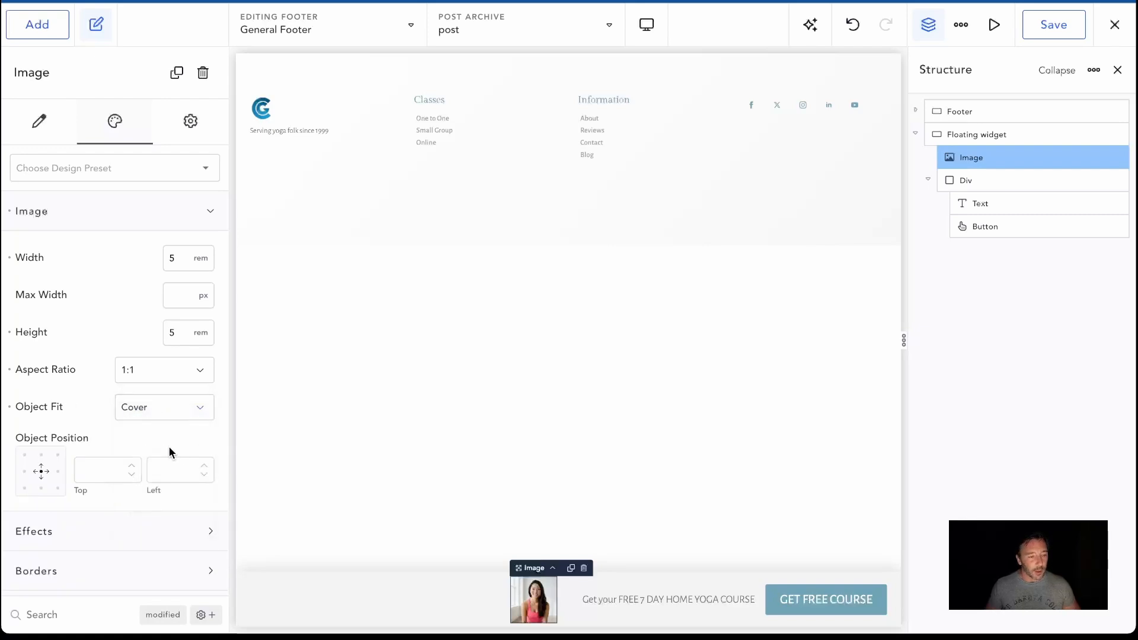
# Give the image a 50% border radius and move it into the Div, ahead of the Text element
pyautogui.scroll(-1, 136, 538)
pyautogui.click(134, 538)
pyautogui.scroll(-2, 178, 535)
pyautogui.click(183, 512)
pyautogui.write('50')
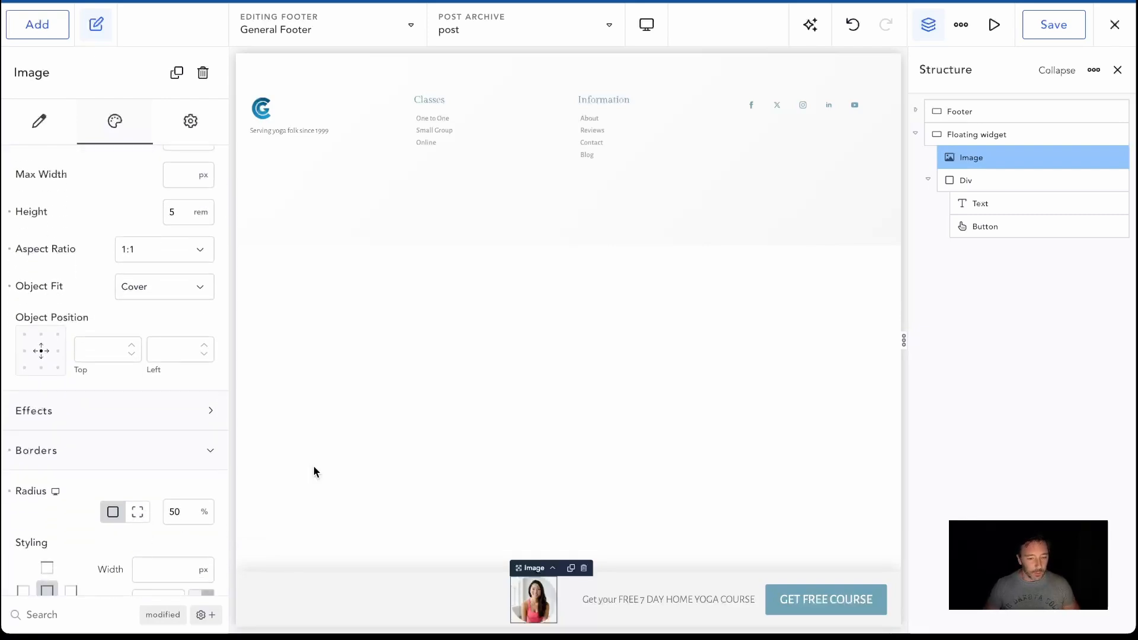
pyautogui.scroll(-1, 564, 465)
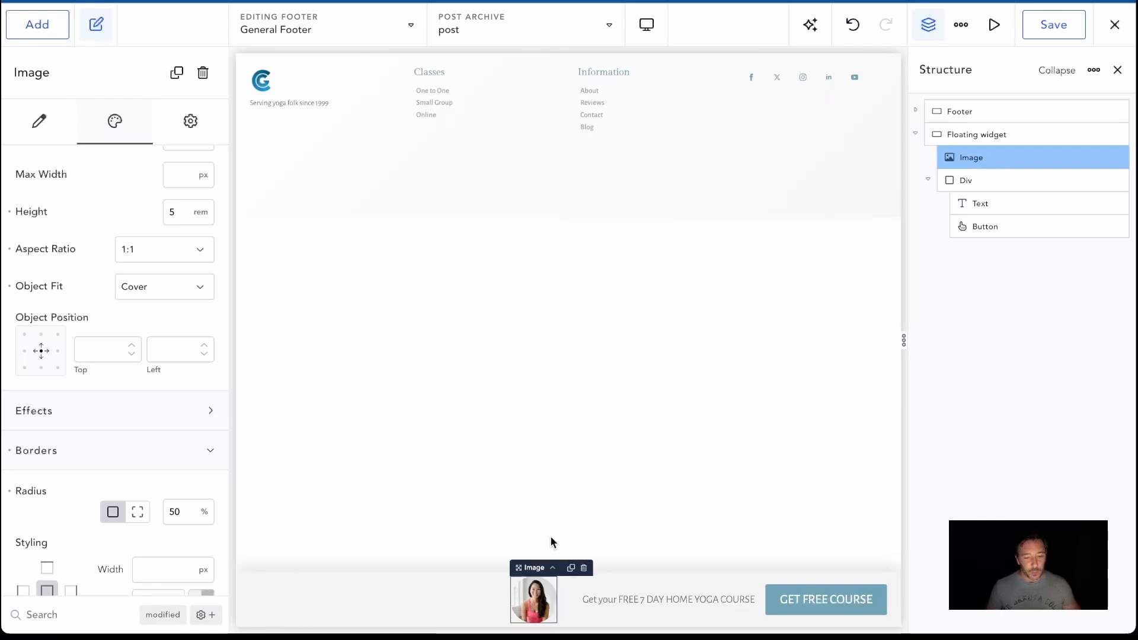
pyautogui.moveTo(546, 600); pyautogui.dragTo(592, 602)
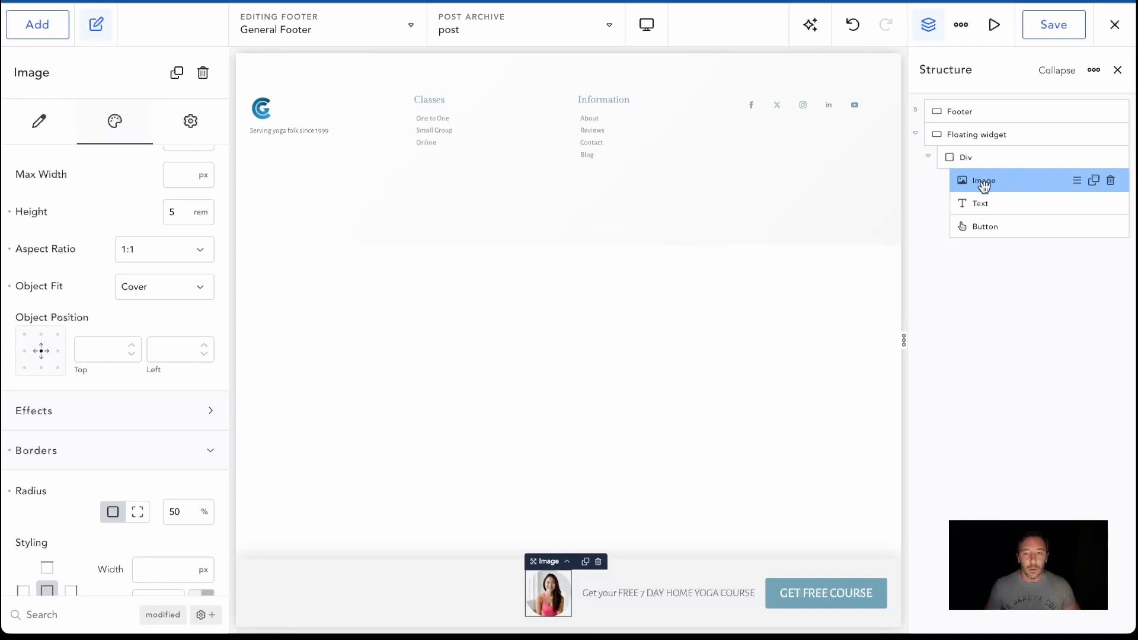
# Give the Div the Brand 3 (#9BC3D8) background colour and a border radius of 50 px
pyautogui.click(973, 158)
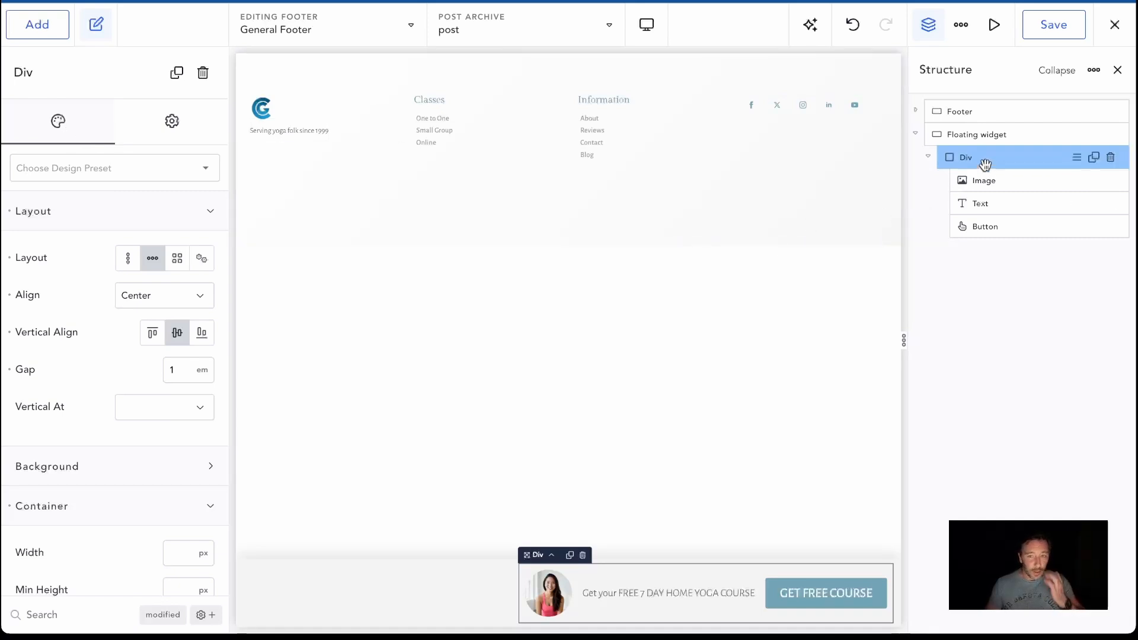
pyautogui.click(120, 463)
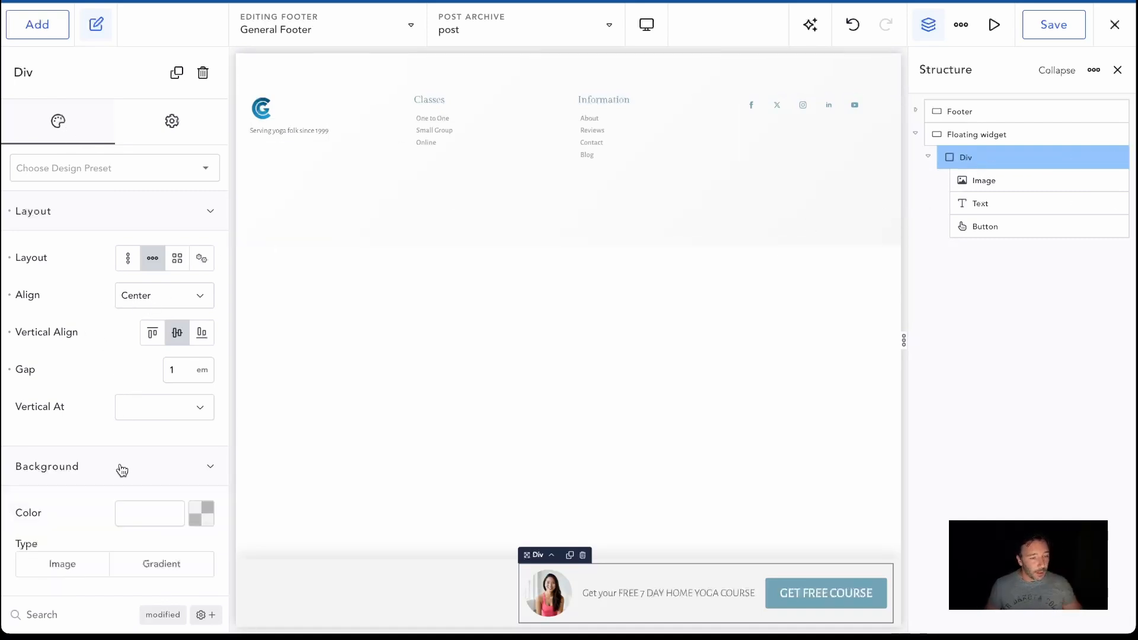
pyautogui.click(194, 513)
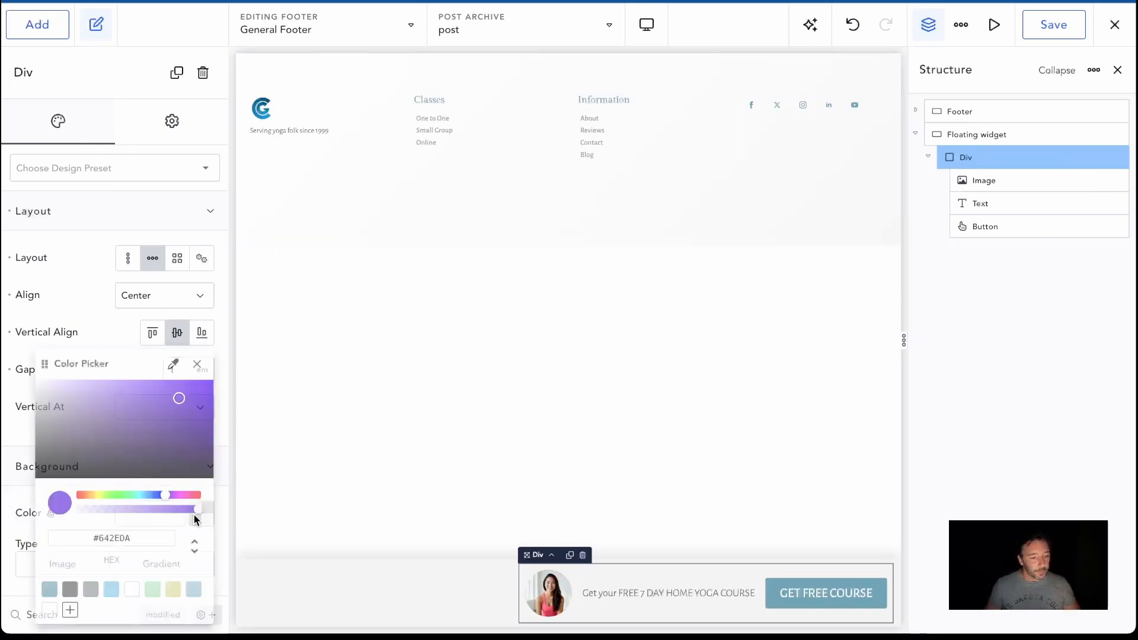
pyautogui.click(194, 590)
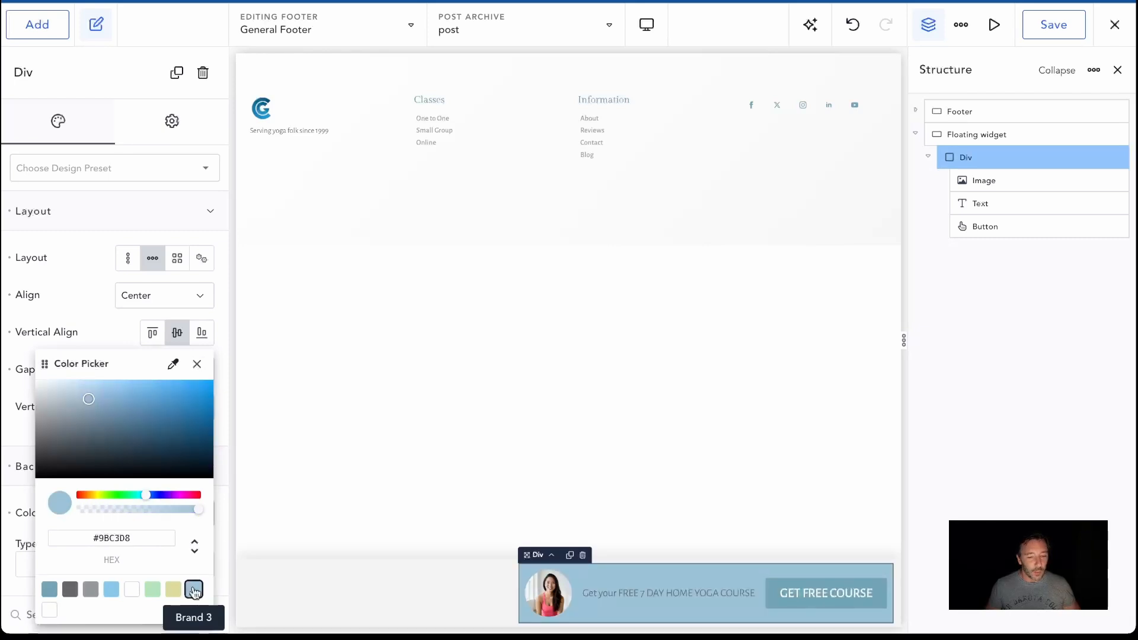
pyautogui.scroll(-7, 131, 510)
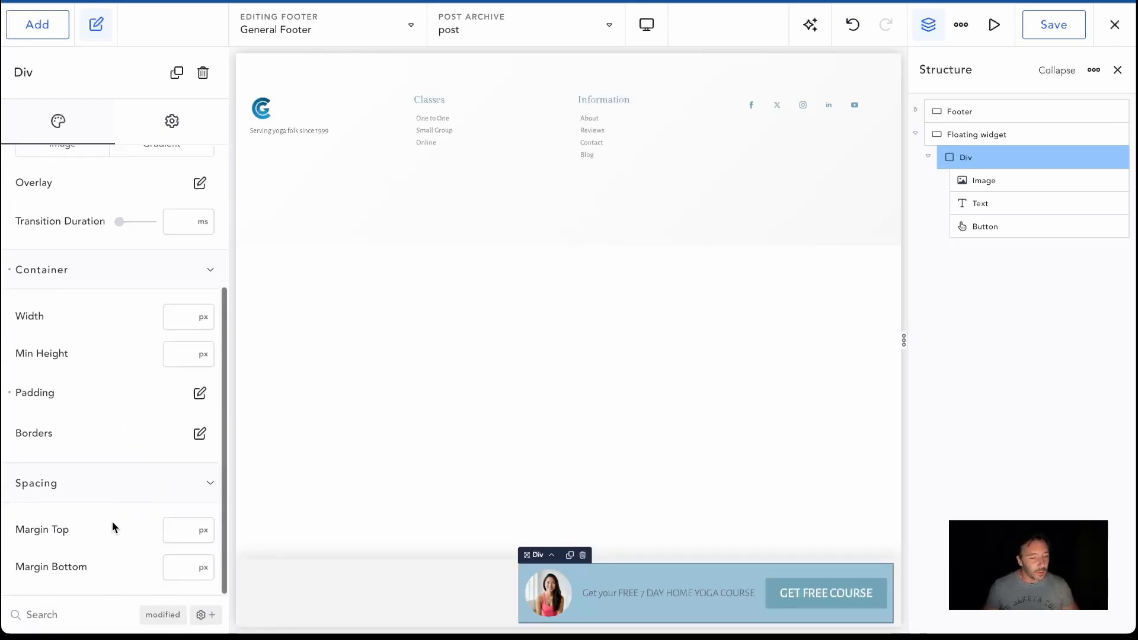
pyautogui.click(200, 434)
pyautogui.write('50')
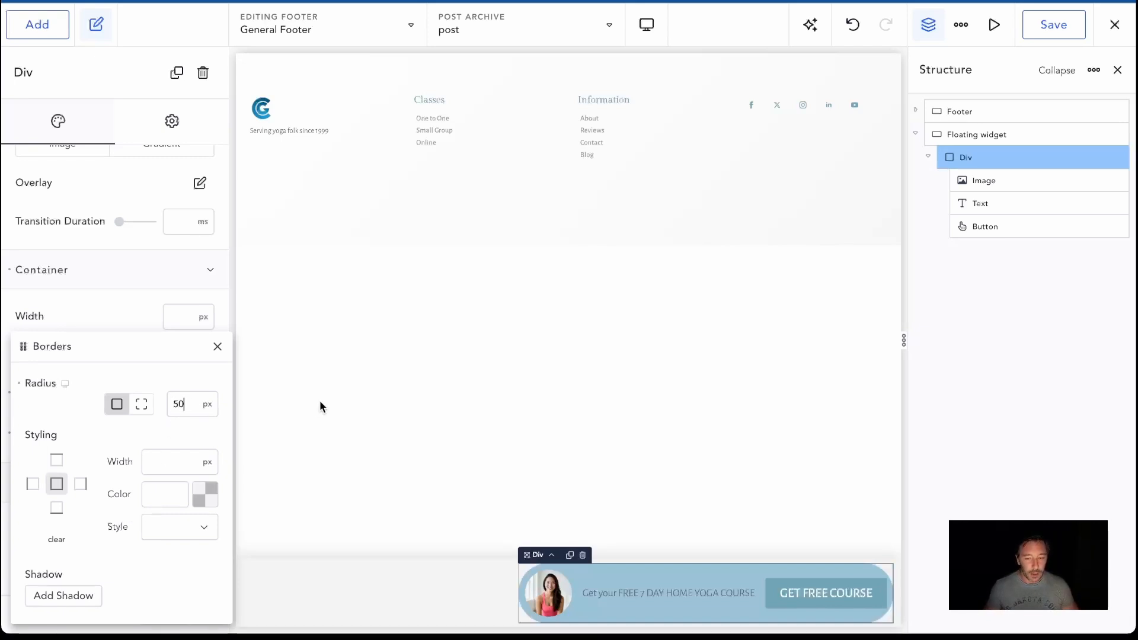
# Switch the GET FREE COURSE button to the Custom style with Round corners
pyautogui.click(790, 594)
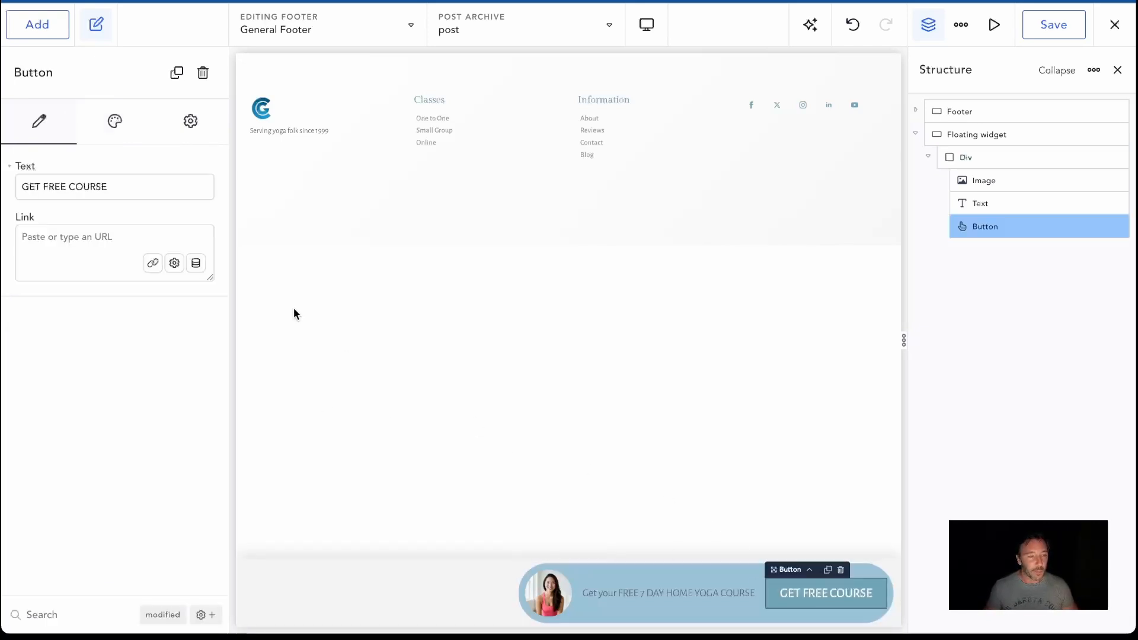
pyautogui.click(111, 140)
pyautogui.click(170, 217)
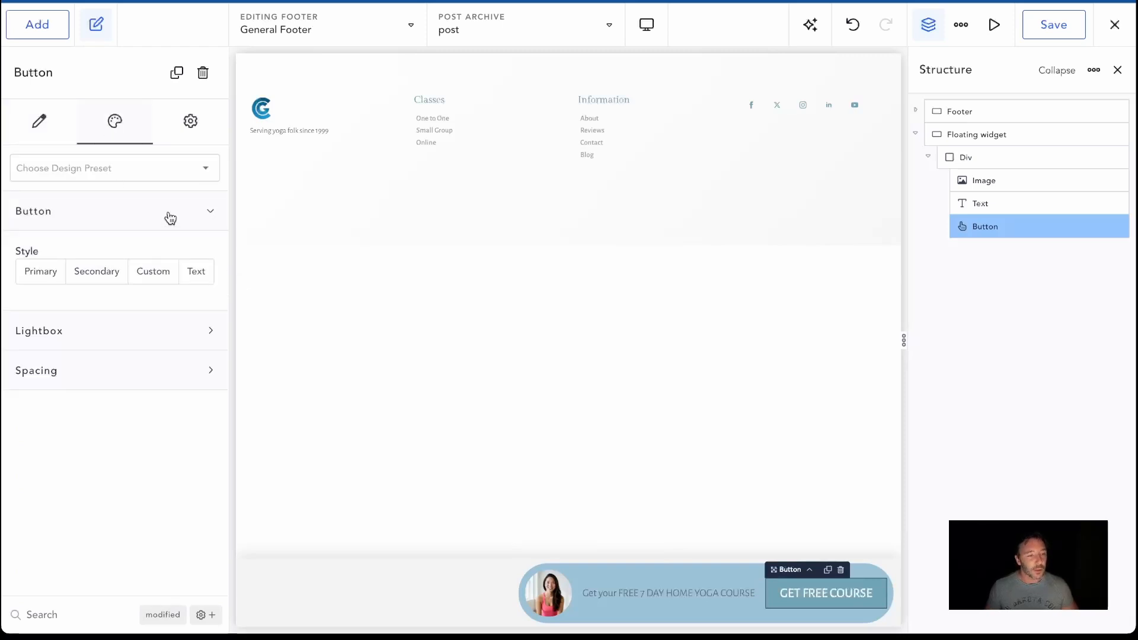
pyautogui.click(148, 273)
pyautogui.click(199, 309)
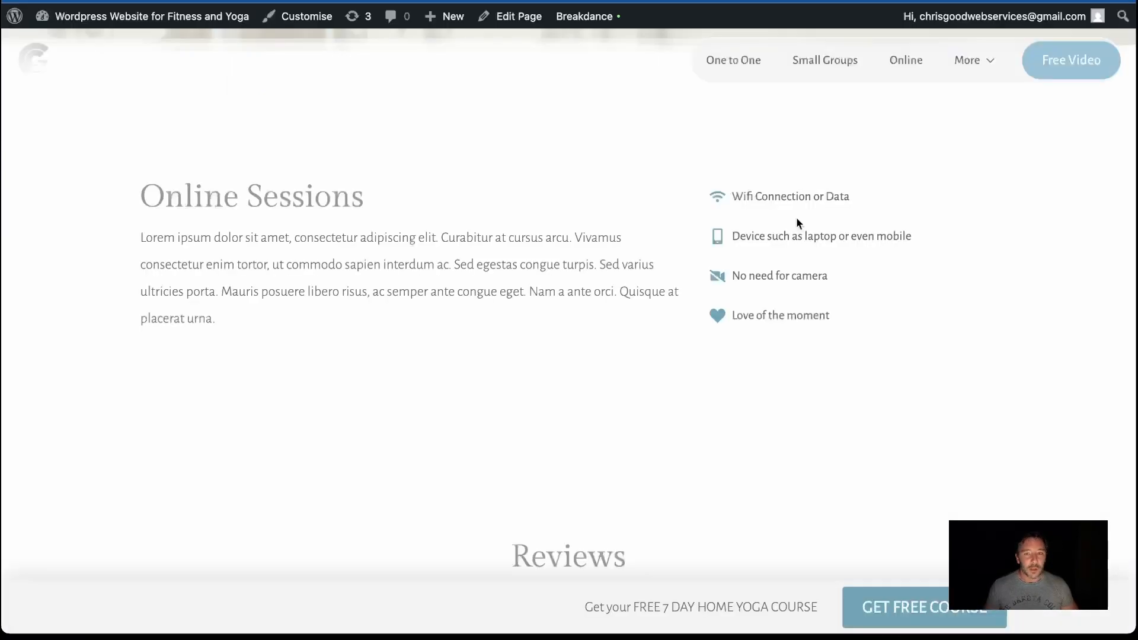
pyautogui.scroll(3, 796, 217)
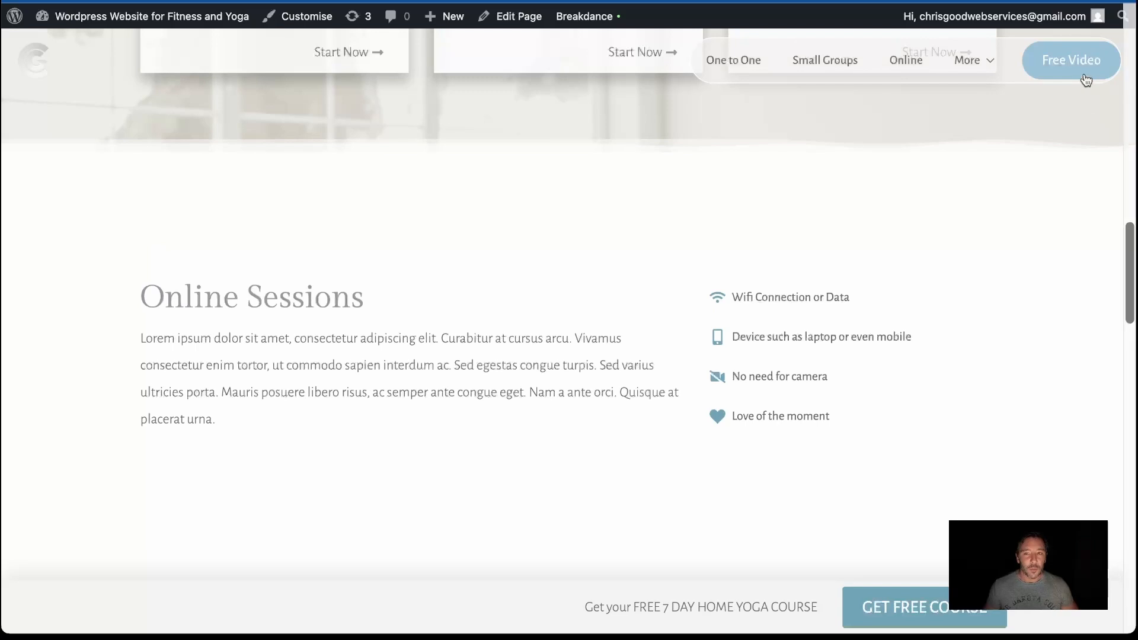
pyautogui.scroll(-3, 874, 175)
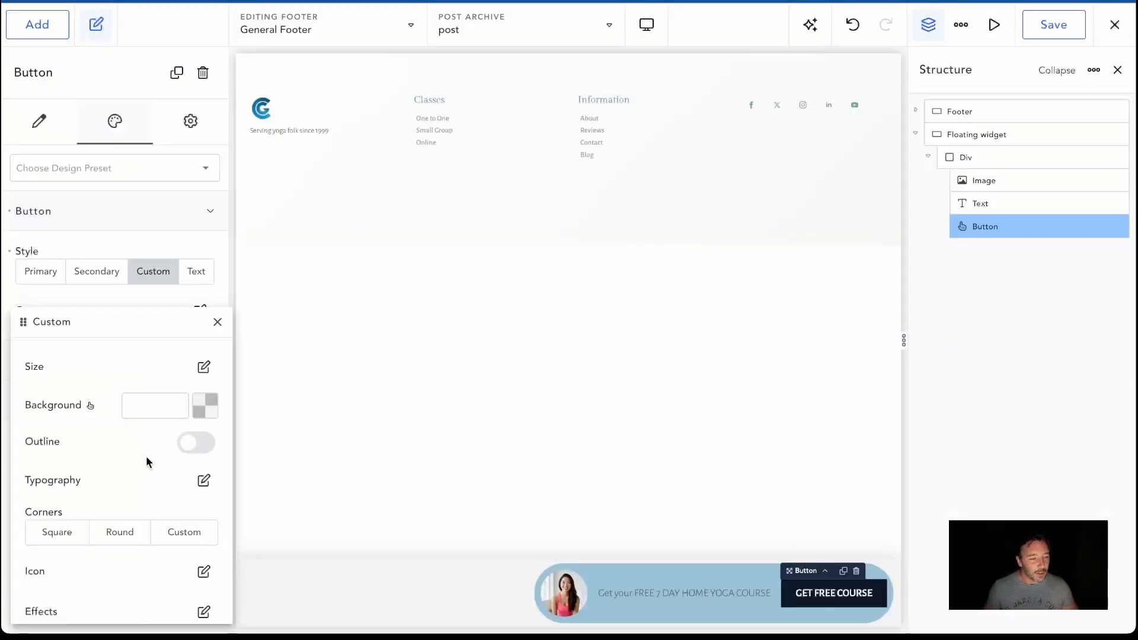
pyautogui.click(131, 537)
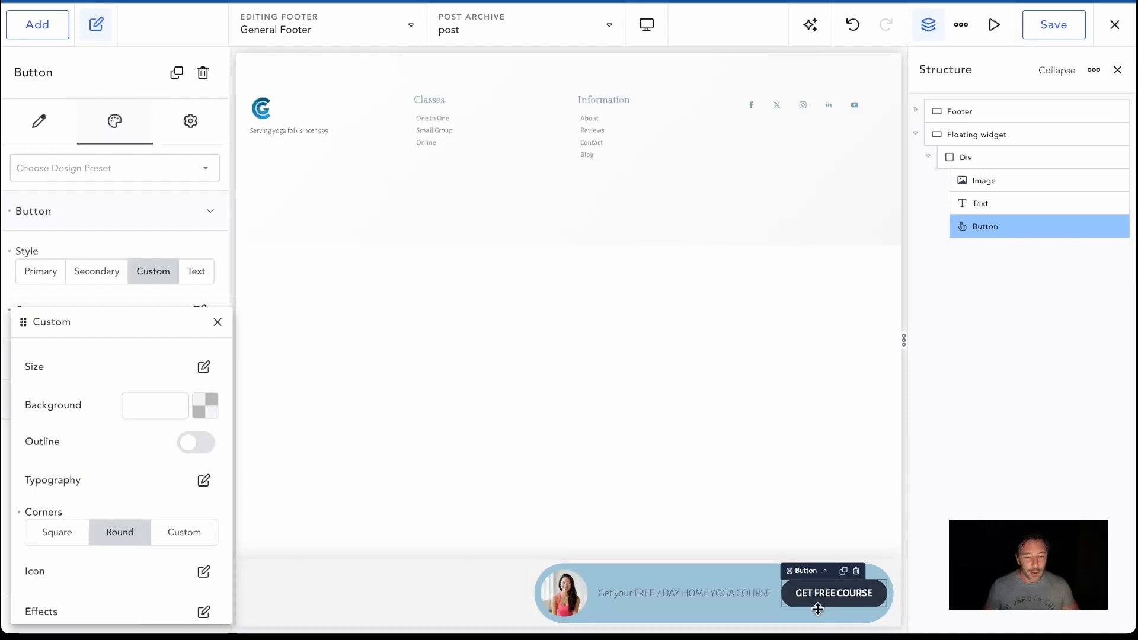
# Set the width and height of the image in the Div to 3 rem each
pyautogui.click(568, 587)
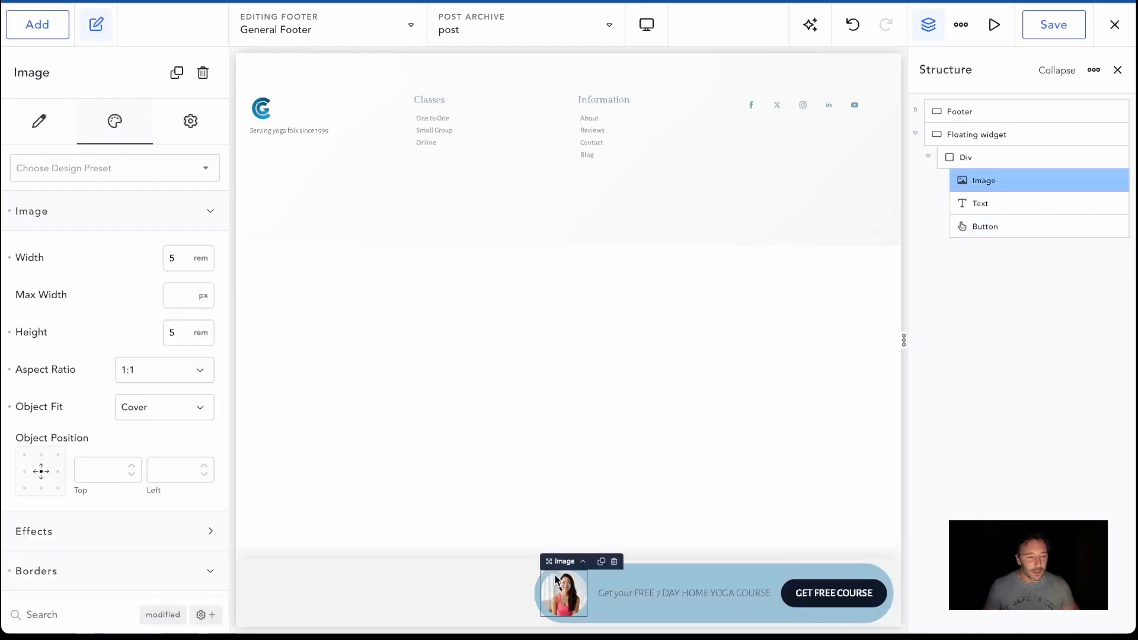
pyautogui.doubleClick(174, 261)
pyautogui.write('3')
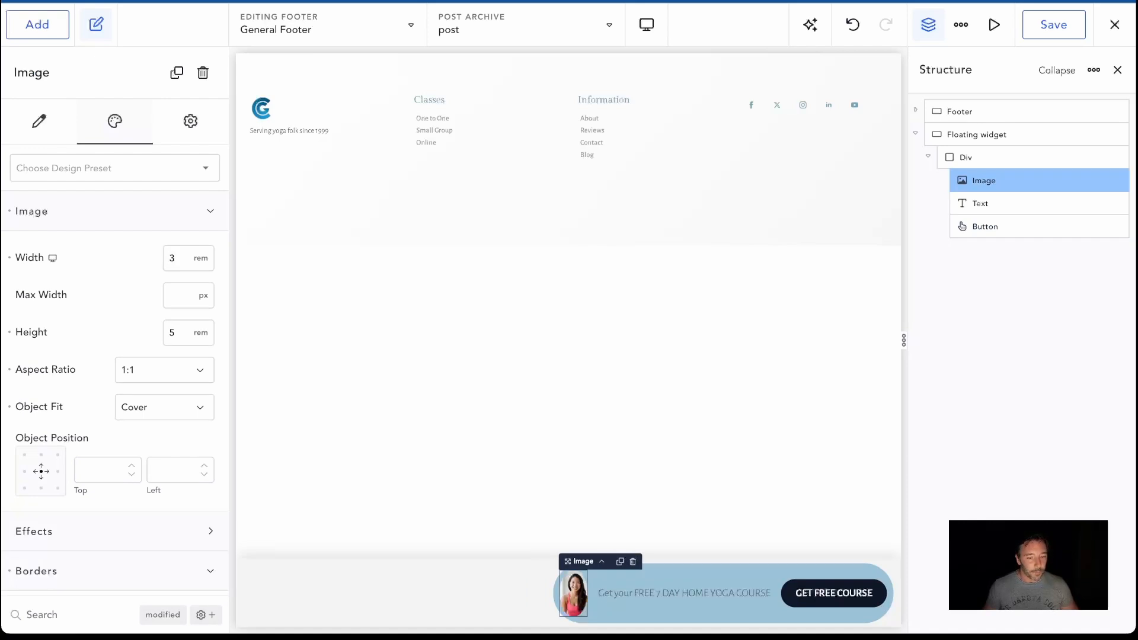
pyautogui.doubleClick(172, 332)
pyautogui.write('3')
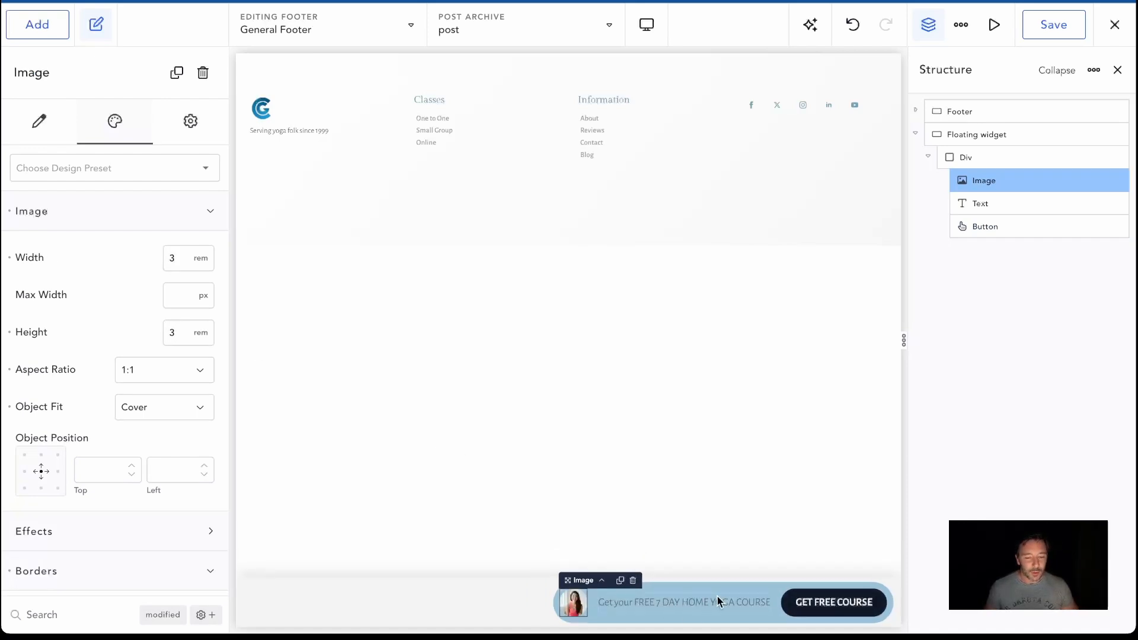
# Set the Text element's colour to the white Background swatch (#FFFFFF) and its font weight to 500
pyautogui.click(690, 605)
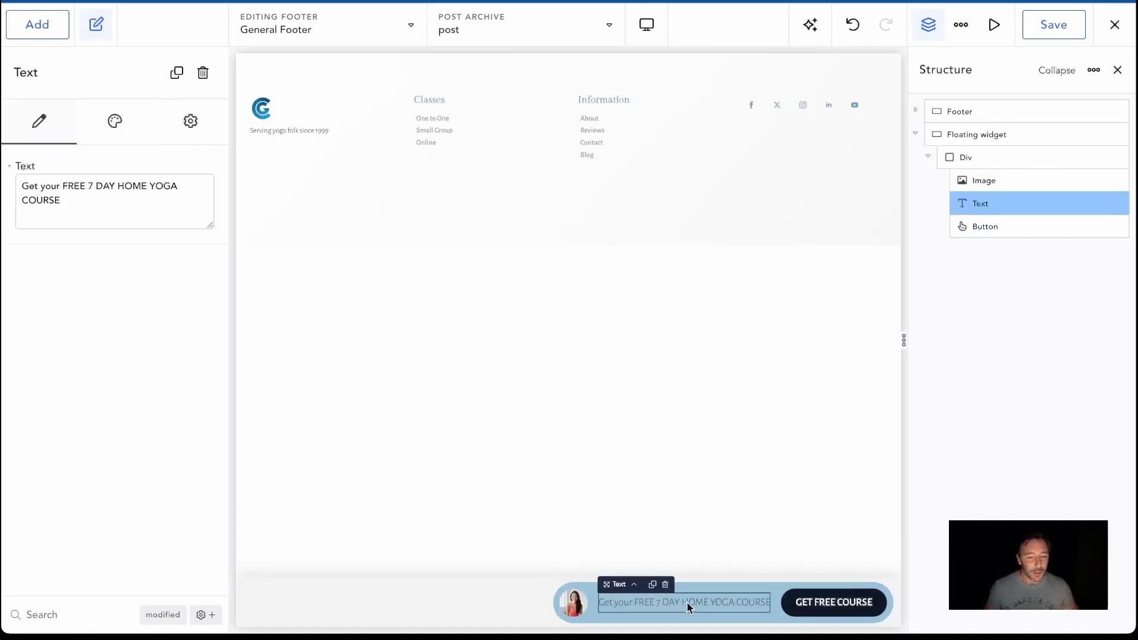
pyautogui.click(117, 127)
pyautogui.click(172, 251)
pyautogui.click(201, 298)
pyautogui.click(132, 557)
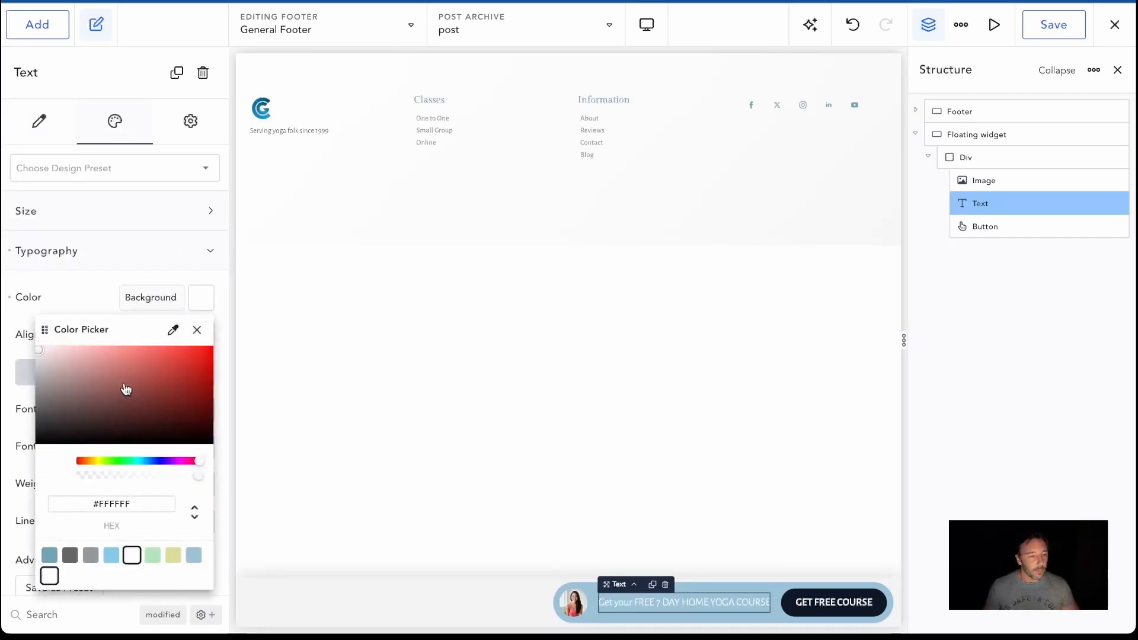
pyautogui.click(91, 283)
pyautogui.click(151, 491)
pyautogui.click(153, 541)
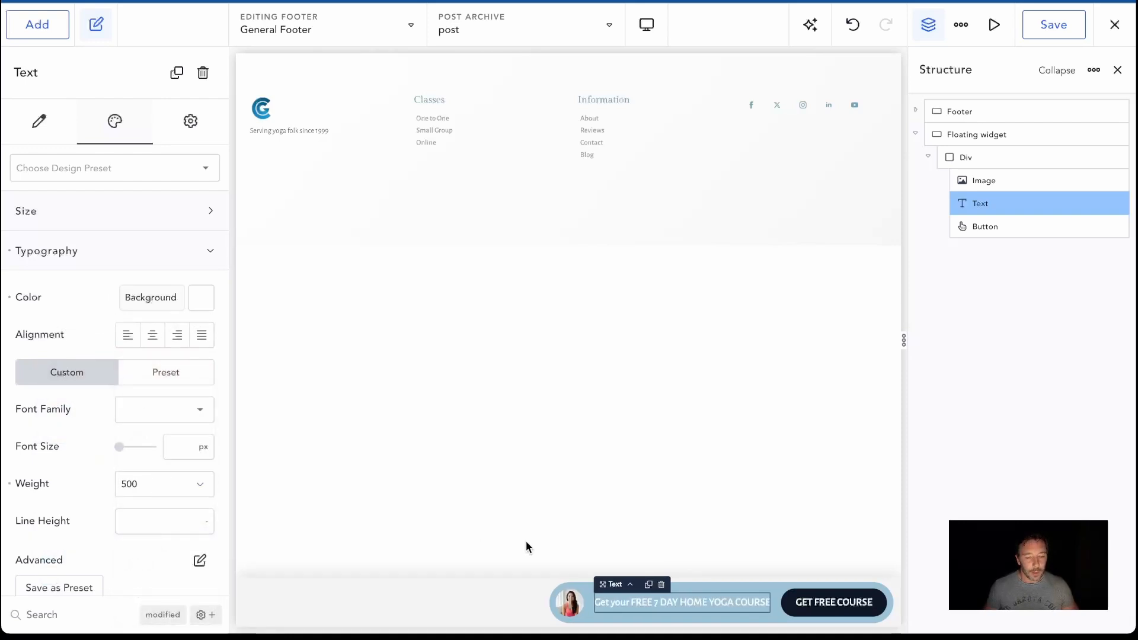
# Set the custom button's background to the teal brand swatch #70A4B5 and save the footer
pyautogui.click(811, 613)
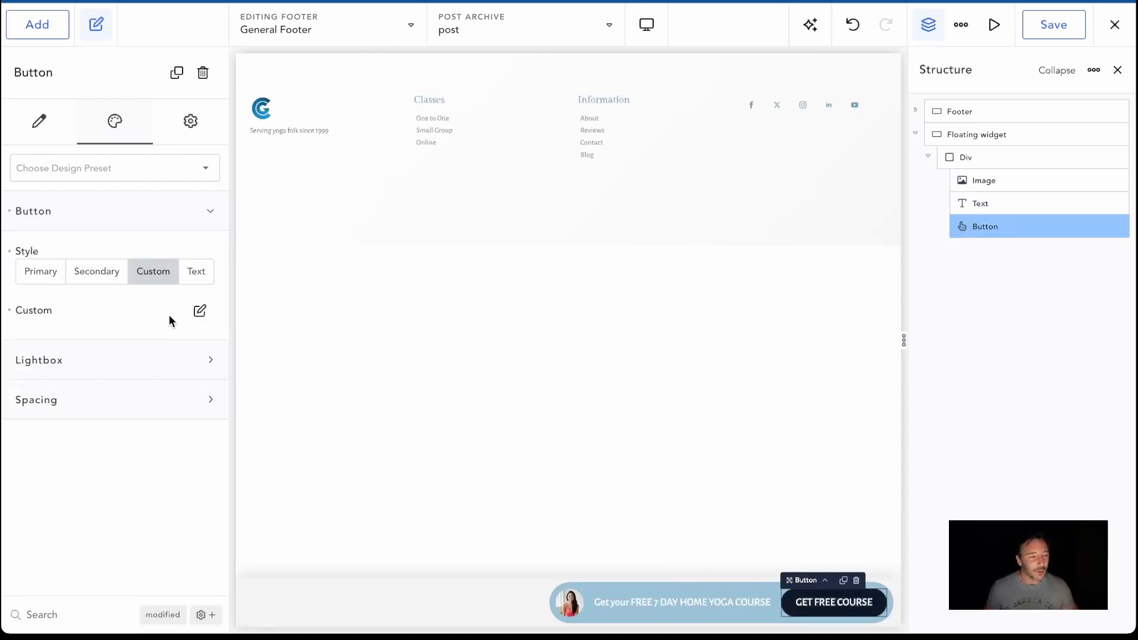
pyautogui.click(199, 310)
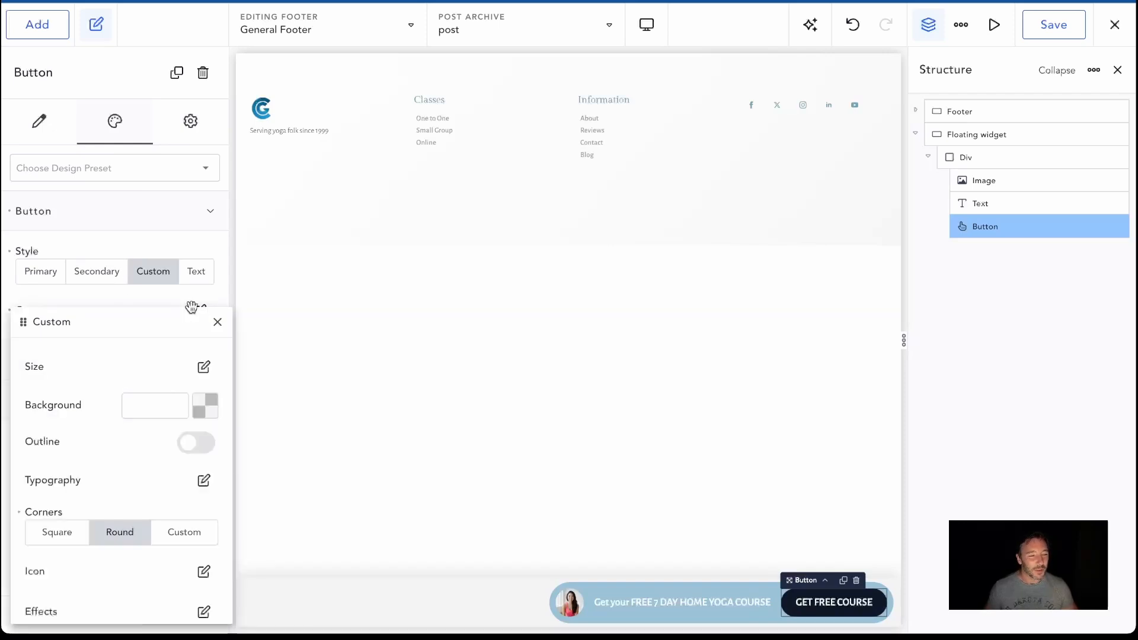
pyautogui.click(205, 409)
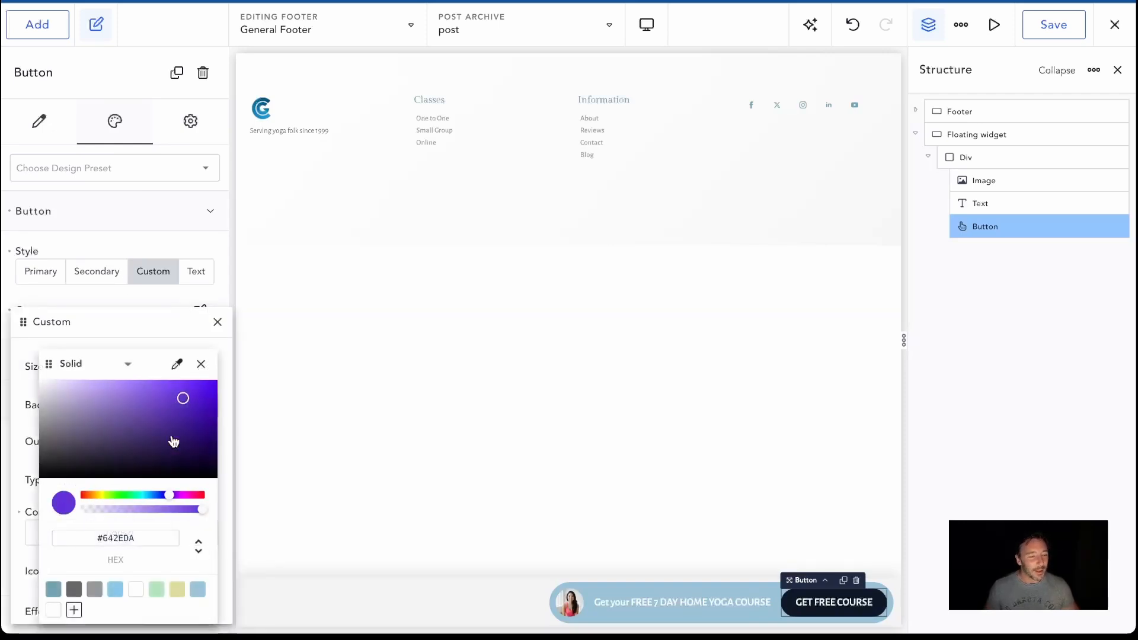
pyautogui.click(53, 589)
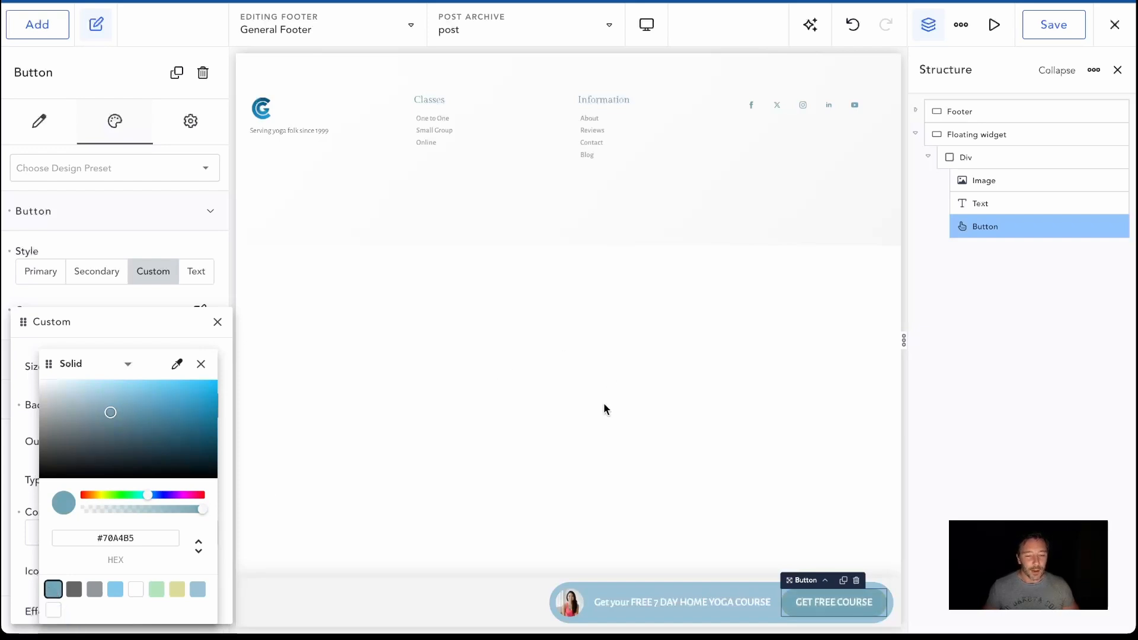
pyautogui.click(1047, 24)
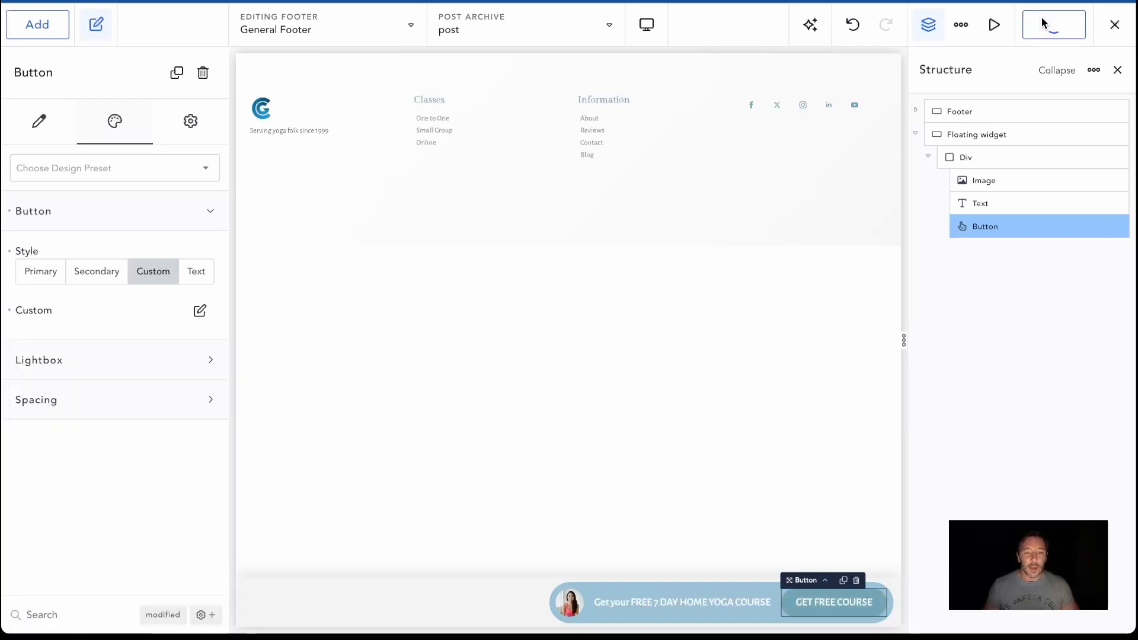
# Remove the shadow from the Floating widget section
pyautogui.click(444, 608)
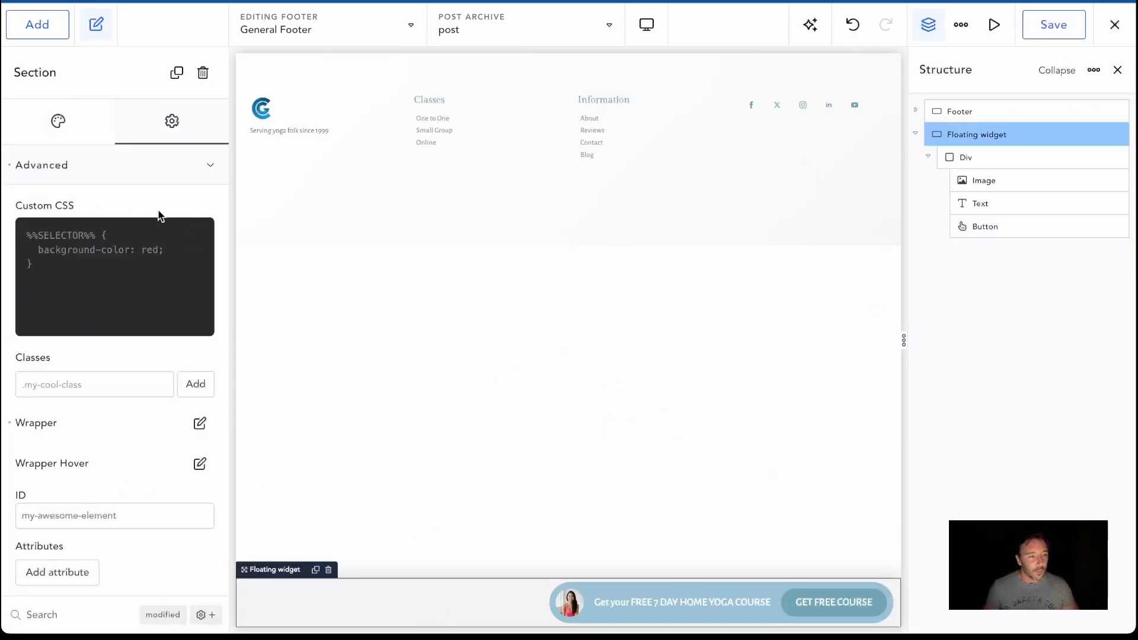
pyautogui.click(57, 124)
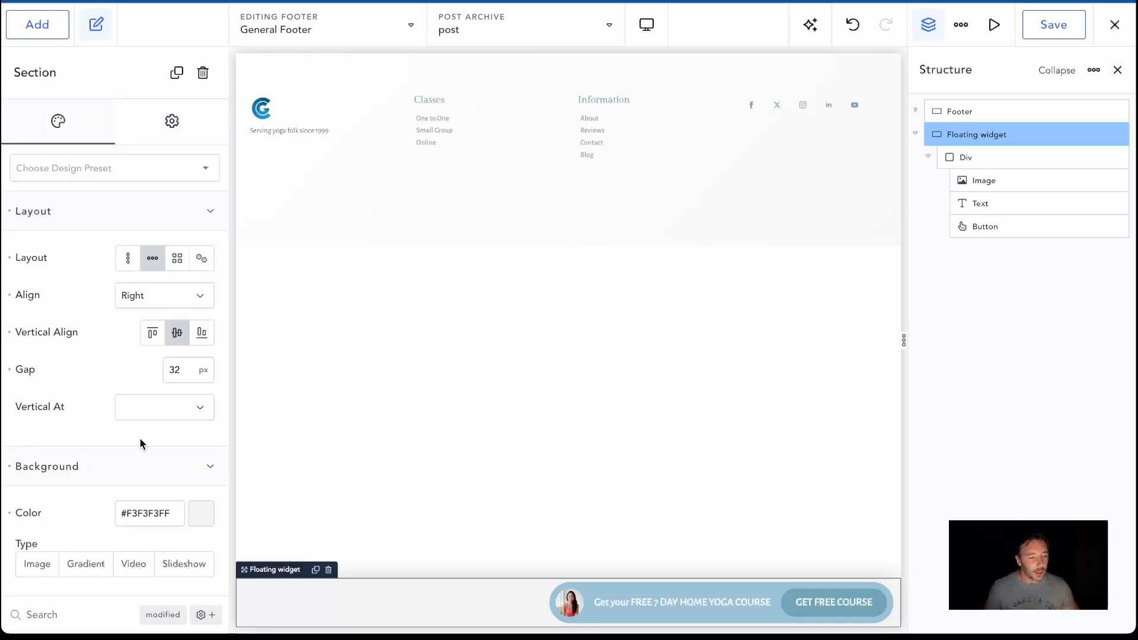
pyautogui.scroll(-5, 139, 444)
pyautogui.scroll(-4, 71, 473)
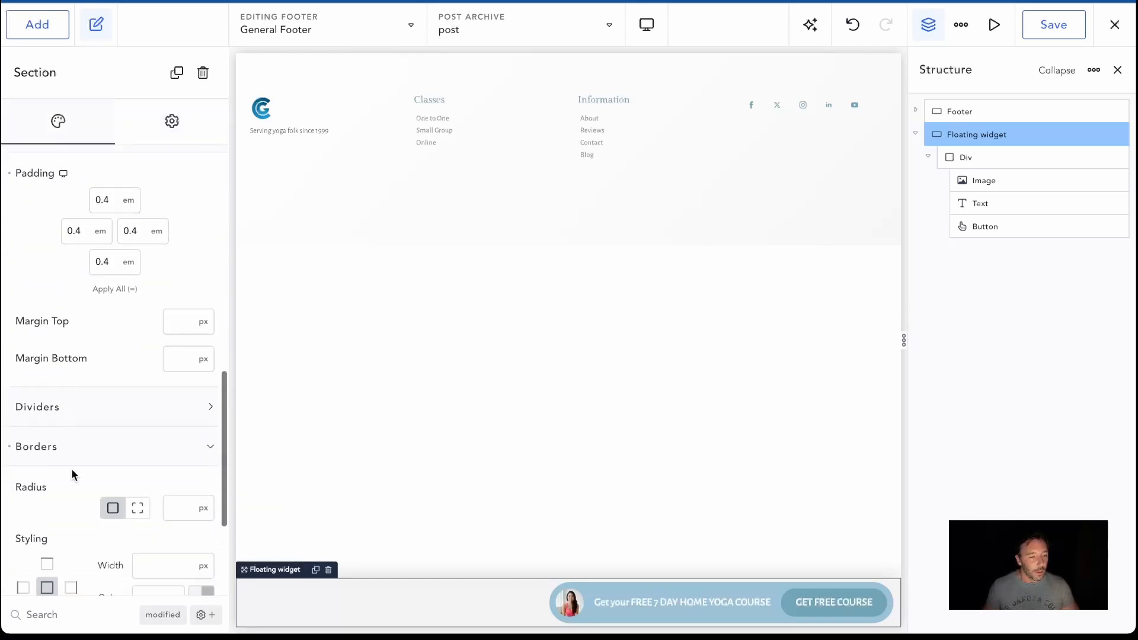
pyautogui.scroll(-3, 72, 416)
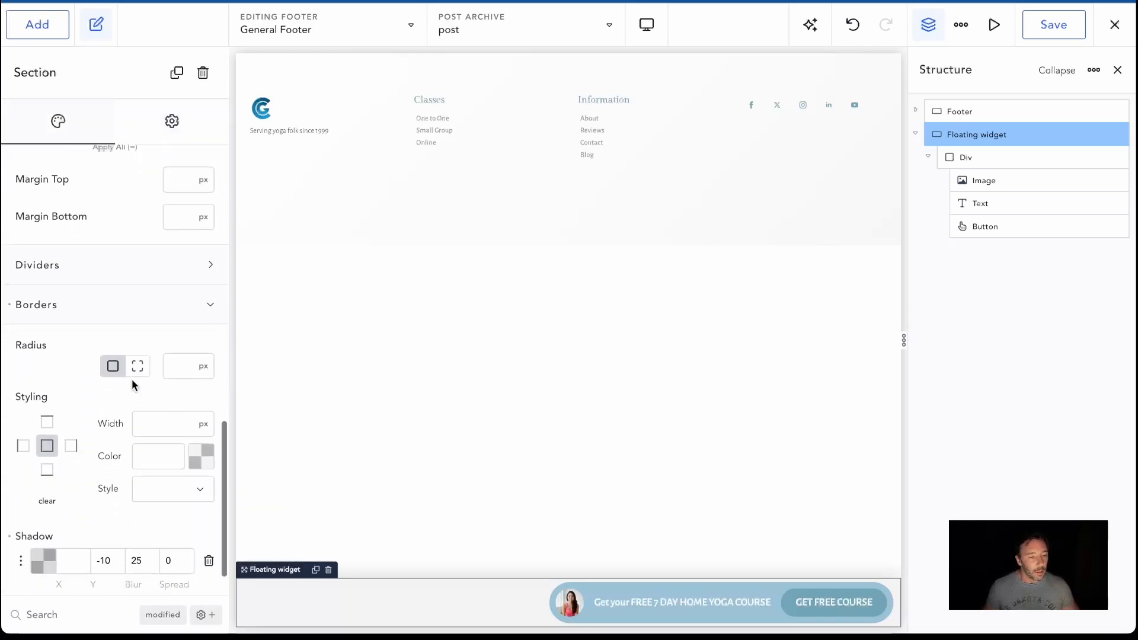
pyautogui.scroll(-1, 41, 427)
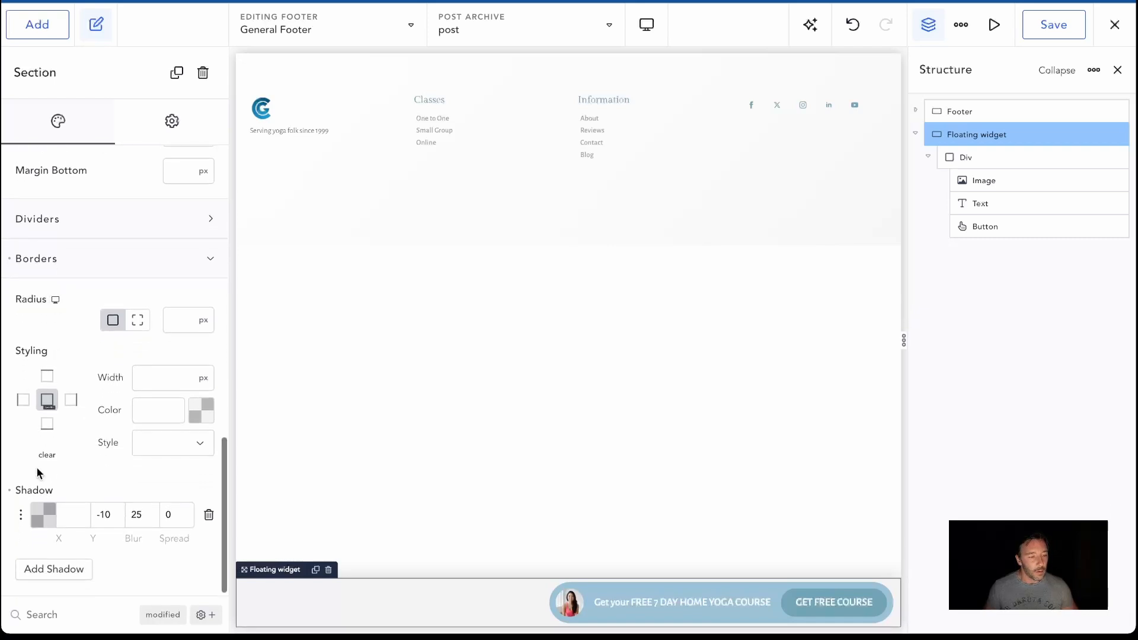
pyautogui.click(13, 491)
# Clear the Floating widget section's background colour, make it fully transparent (#642EDA00), and save the footer
pyautogui.scroll(13, 97, 354)
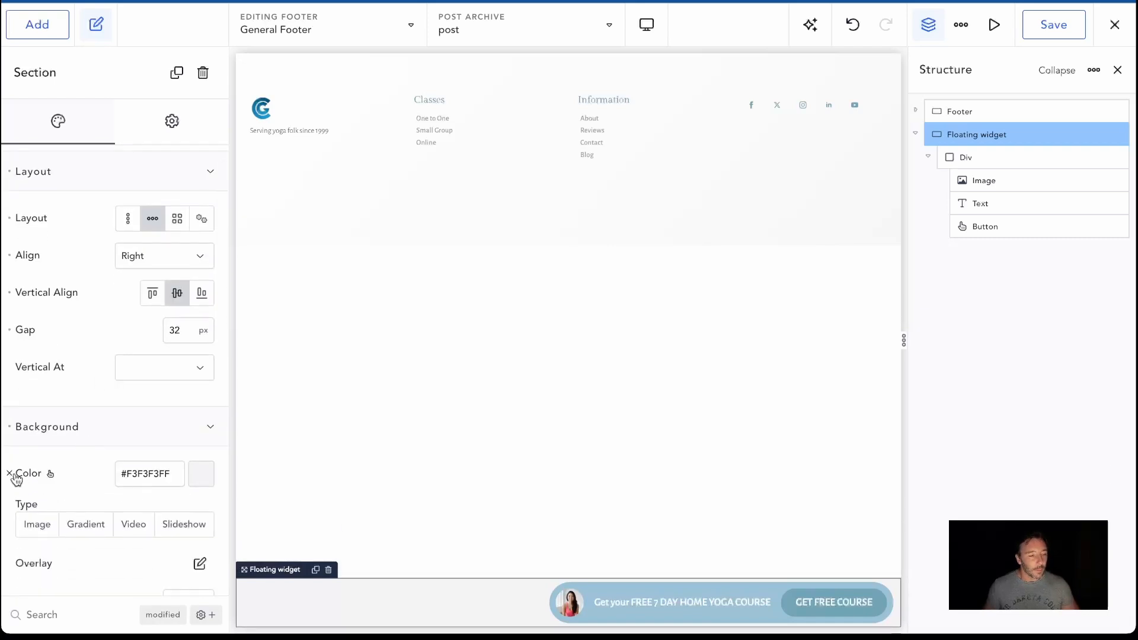
pyautogui.click(213, 472)
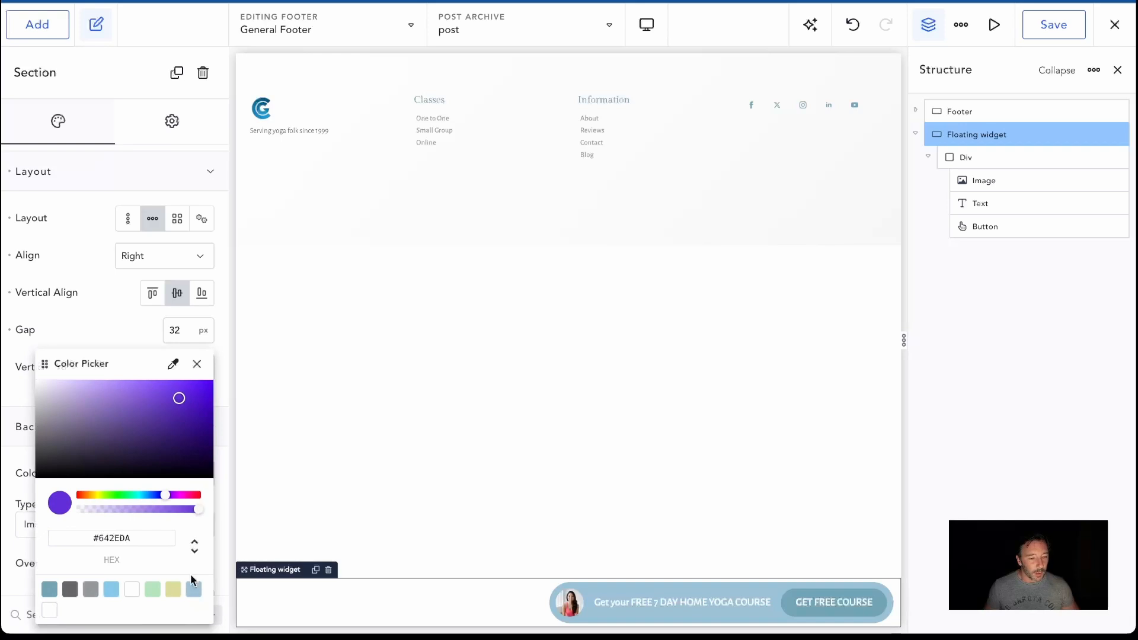
pyautogui.moveTo(196, 516); pyautogui.dragTo(74, 510)
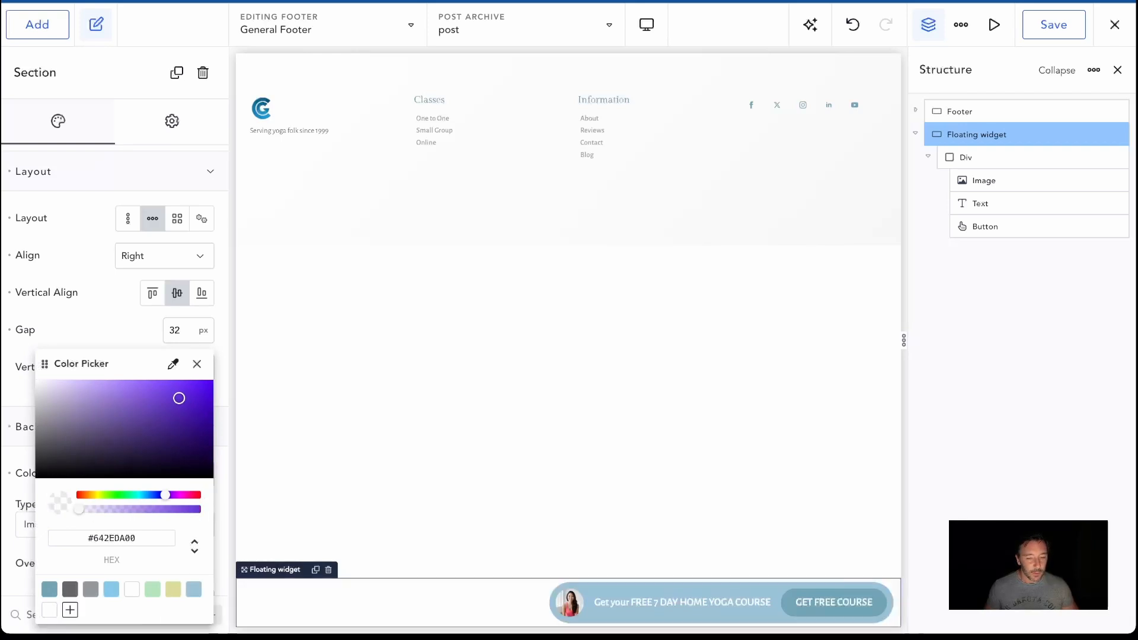
pyautogui.click(1043, 24)
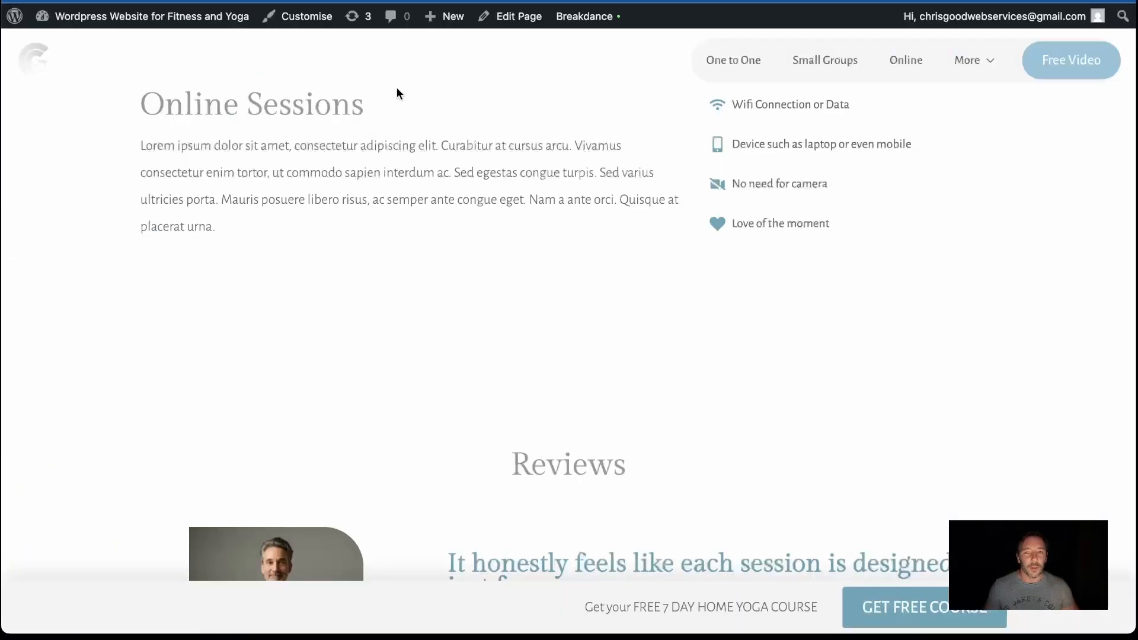
# Reload the live page and check the floating call-to-action widget while moving through the content
pyautogui.click(53, 17)
pyautogui.scroll(8, 544, 283)
pyautogui.scroll(-15, 545, 283)
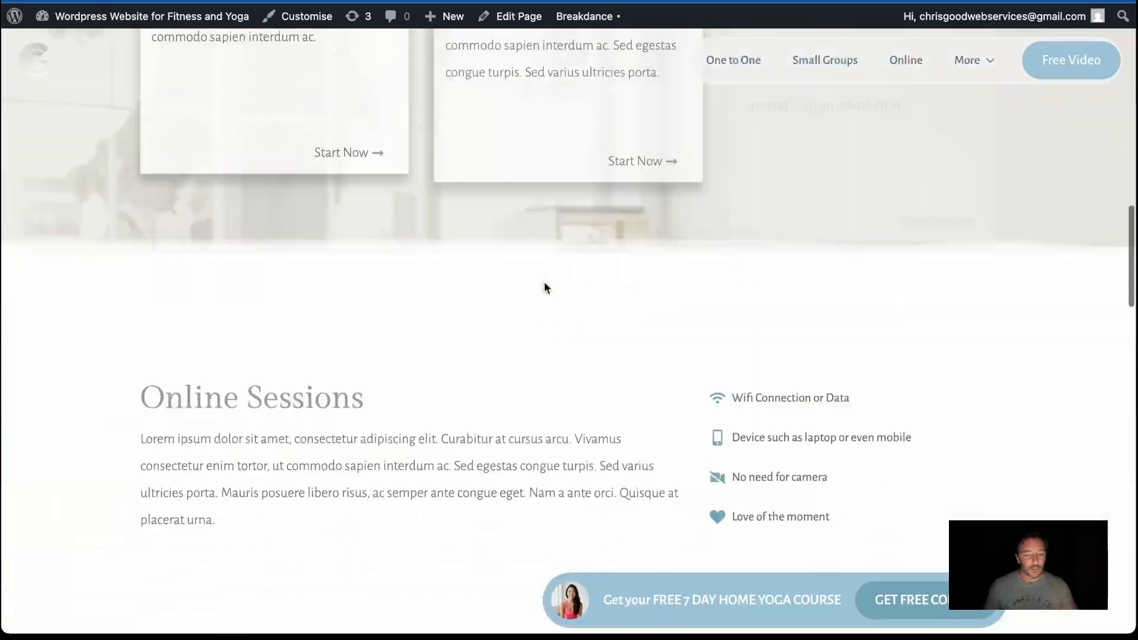
pyautogui.scroll(-10, 544, 282)
pyautogui.scroll(12, 544, 283)
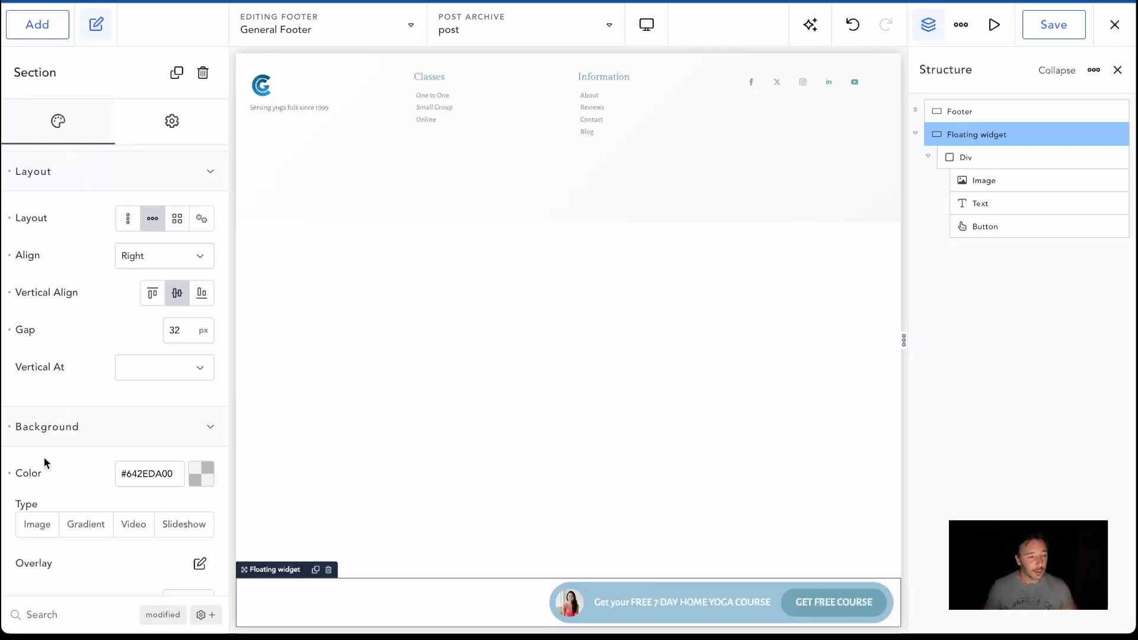
# Set the Floating widget section's width to Full in the General Footer
pyautogui.scroll(-5, 44, 463)
pyautogui.click(173, 470)
pyautogui.click(157, 507)
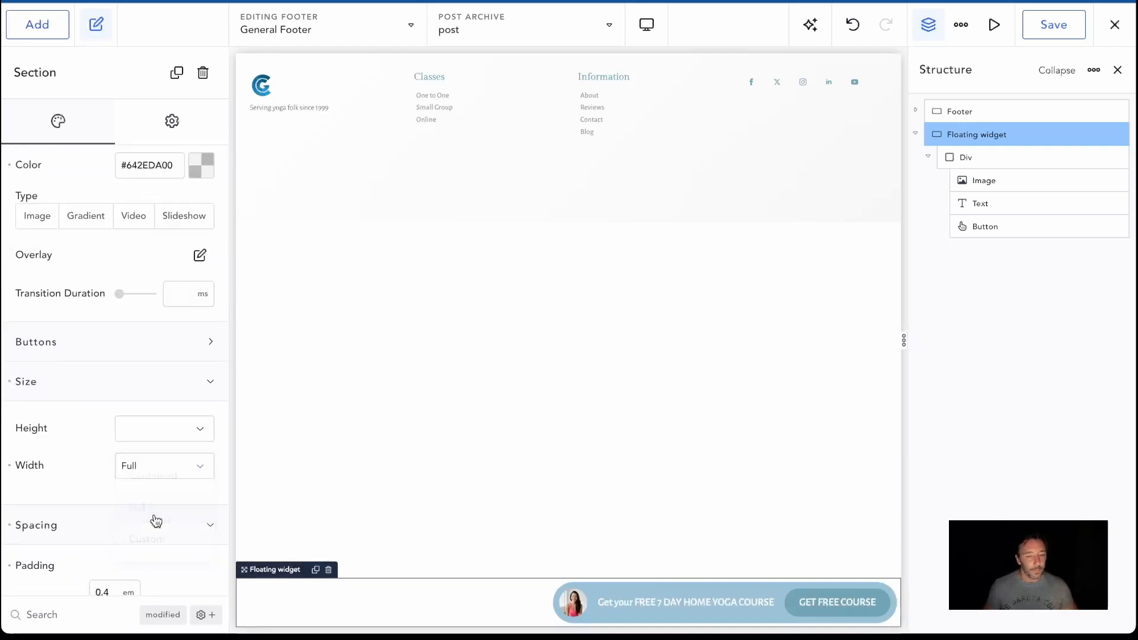
pyautogui.scroll(-1, 156, 489)
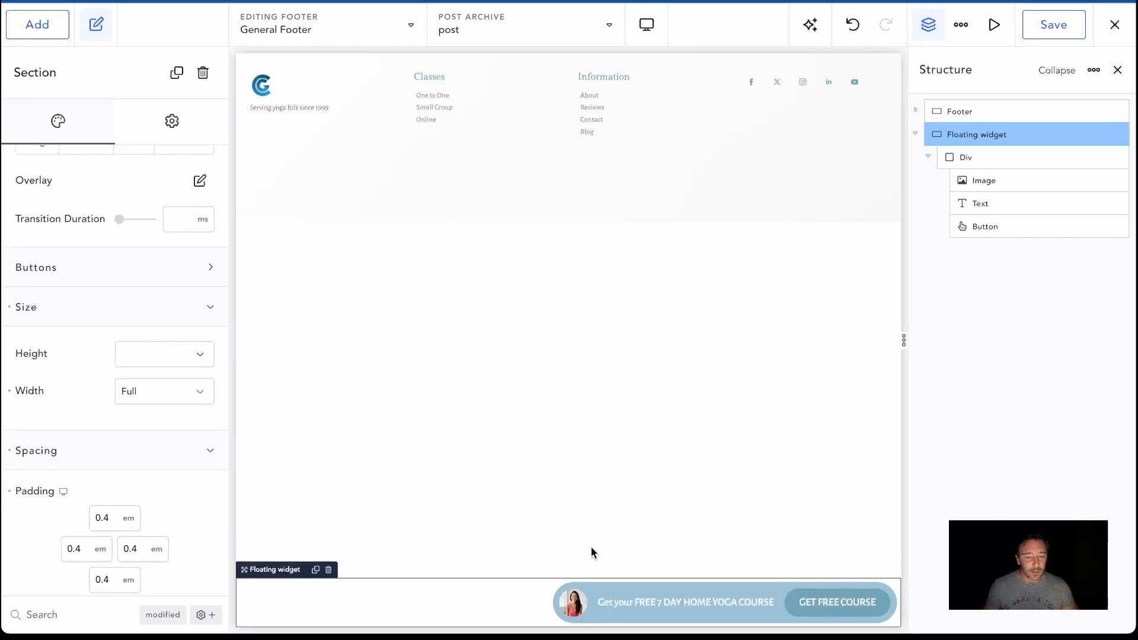
# Make the widget Div's background colour semi-transparent (#9BC3D8B8) and save the footer
pyautogui.click(964, 158)
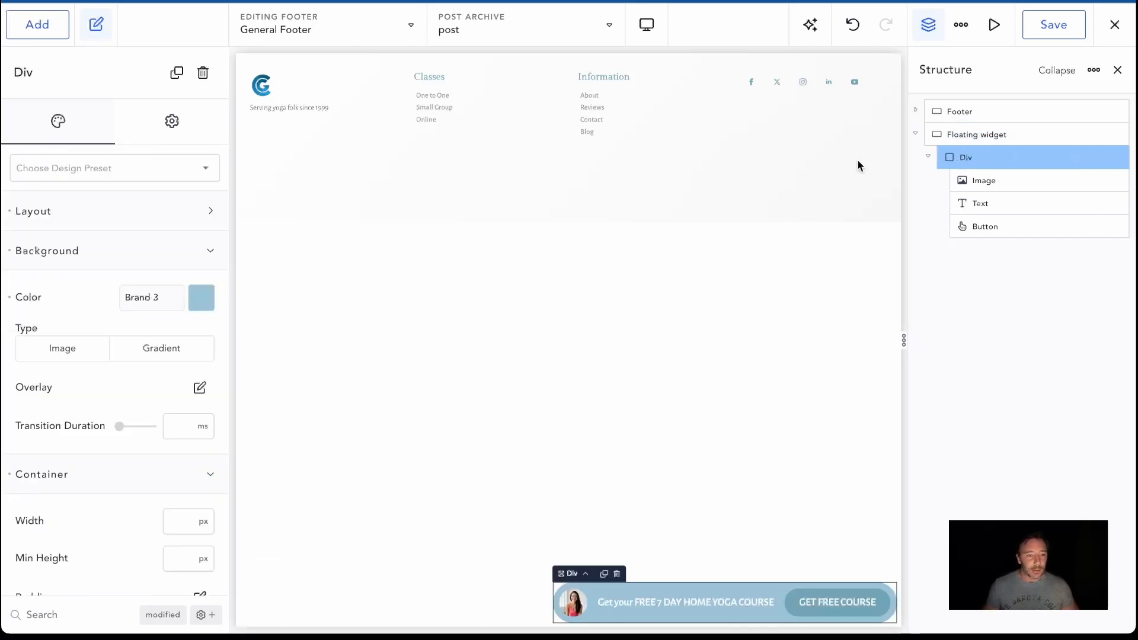
pyautogui.click(201, 298)
pyautogui.moveTo(197, 473); pyautogui.dragTo(166, 476)
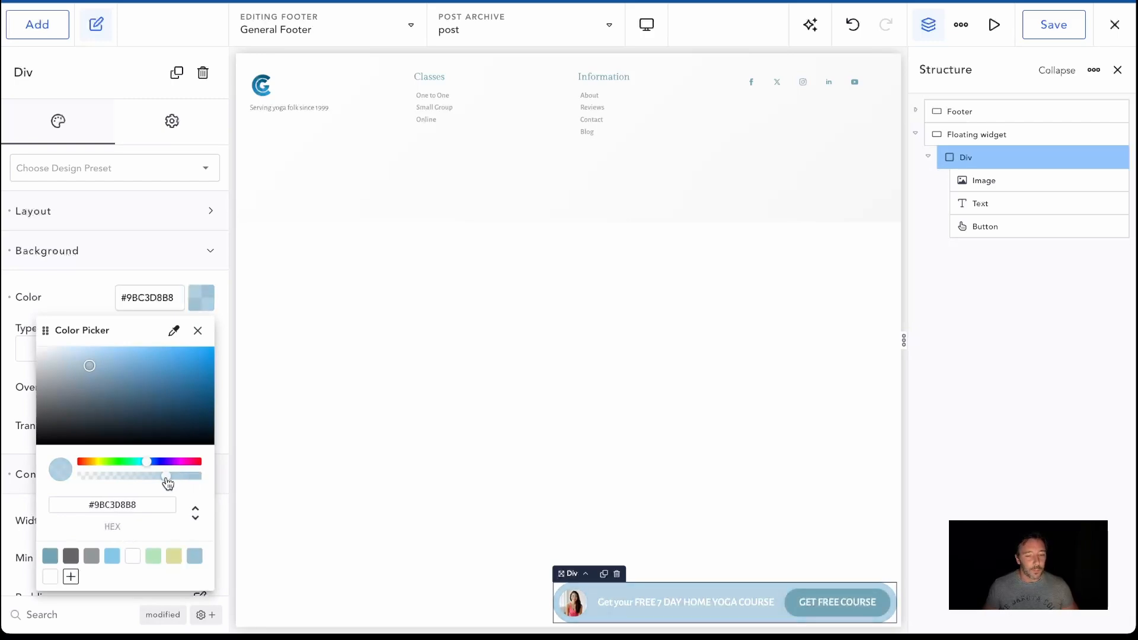
pyautogui.click(1061, 22)
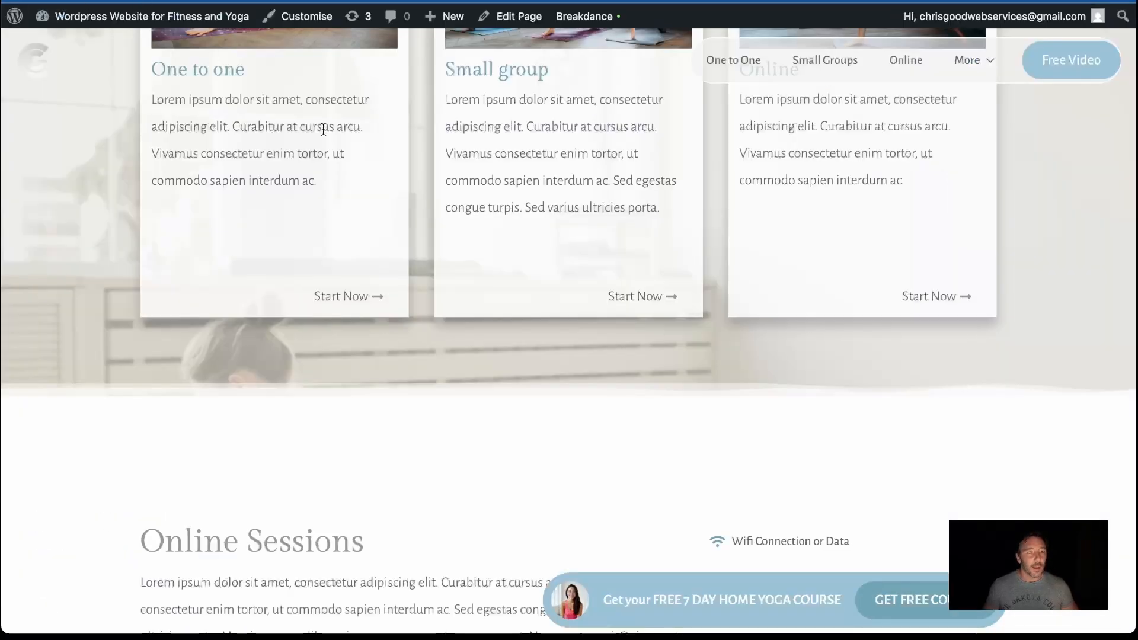
# From the live page, open the 'Front Page Header' for editing in a new browser tab
pyautogui.scroll(10, 323, 128)
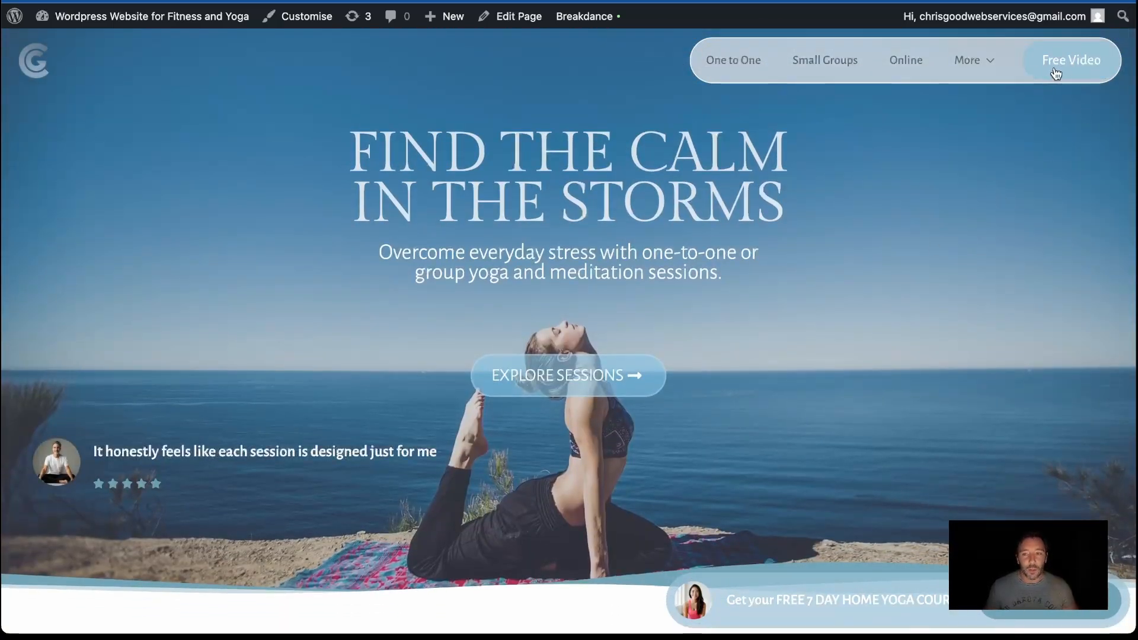
pyautogui.moveTo(554, 24)
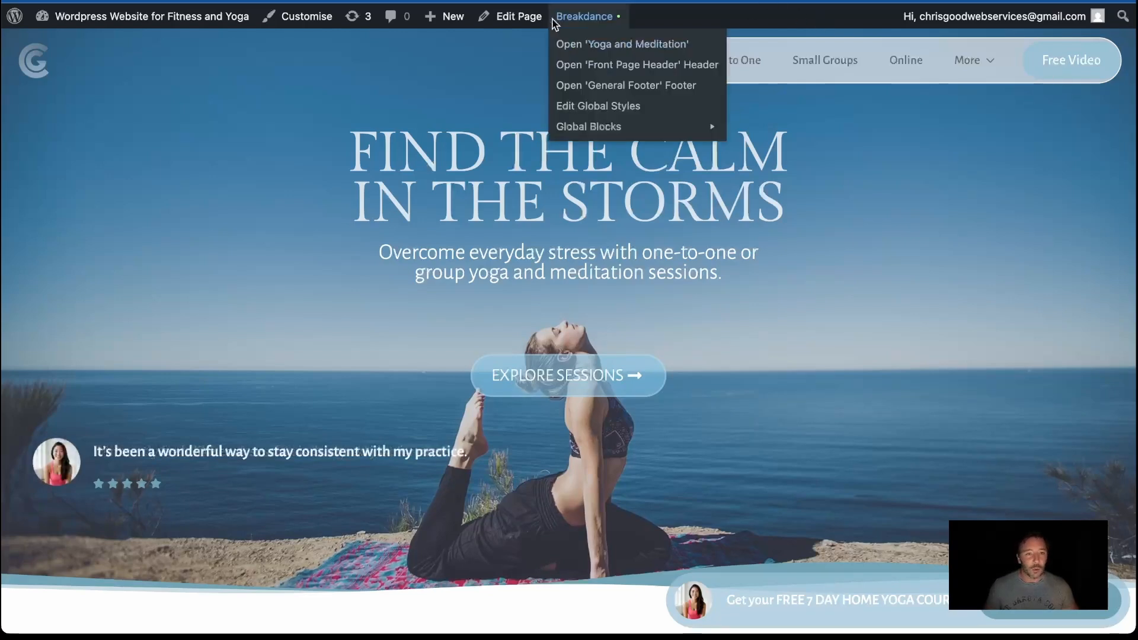
pyautogui.rightClick(590, 63)
pyautogui.click(611, 72)
pyautogui.hotkey('ctrl', 'Tab')
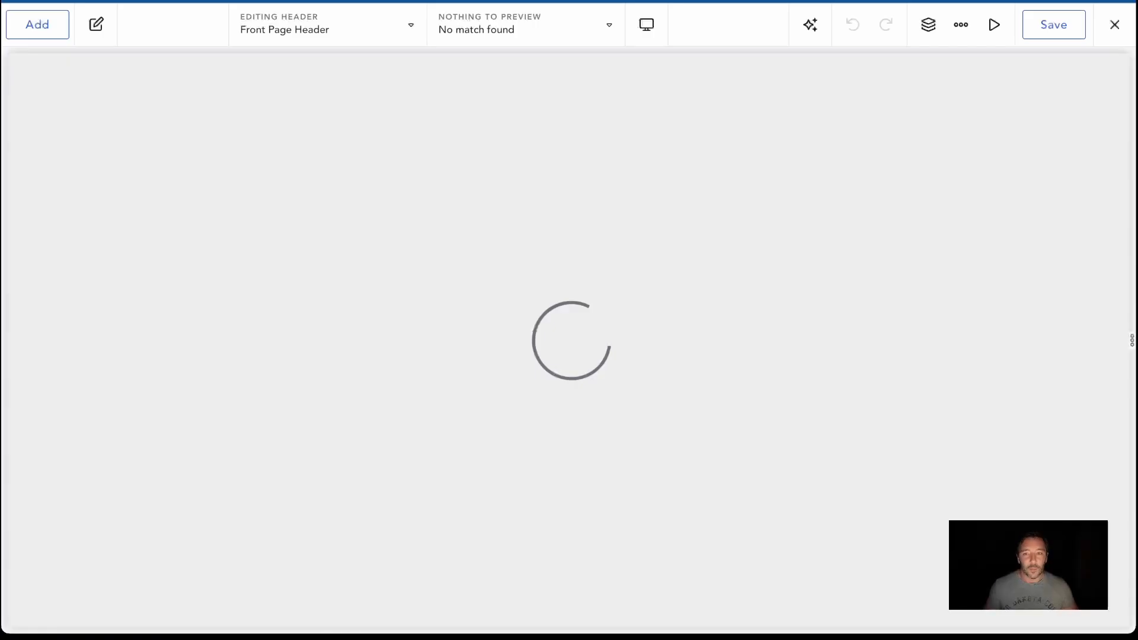
# Change the header menu button's text to "BOOK NOW"
pyautogui.click(1062, 86)
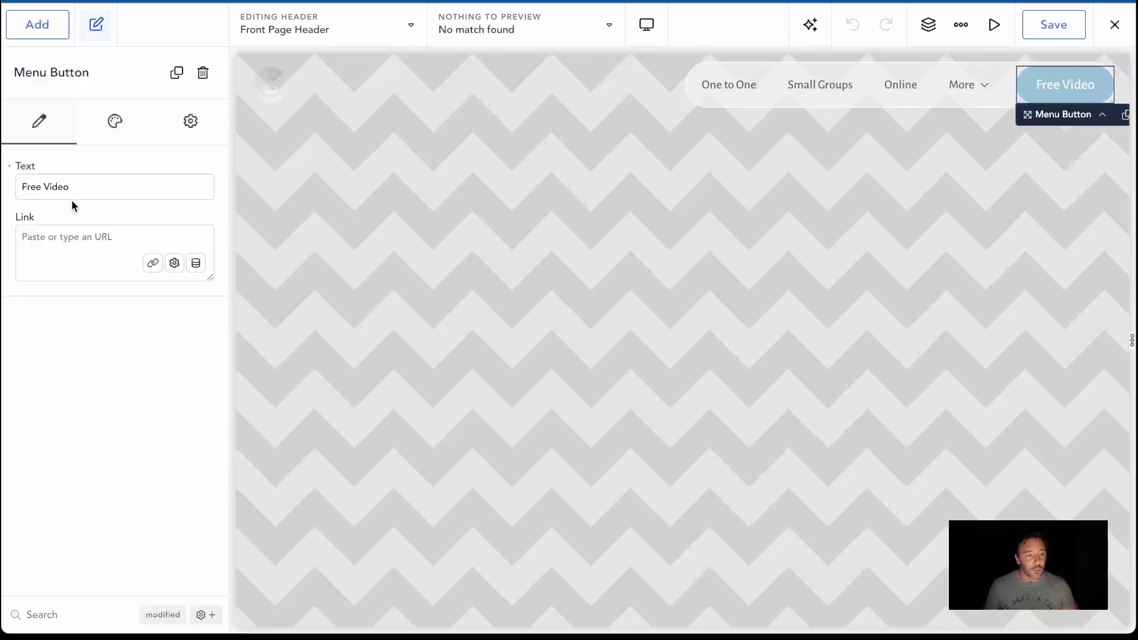
pyautogui.tripleClick(89, 190)
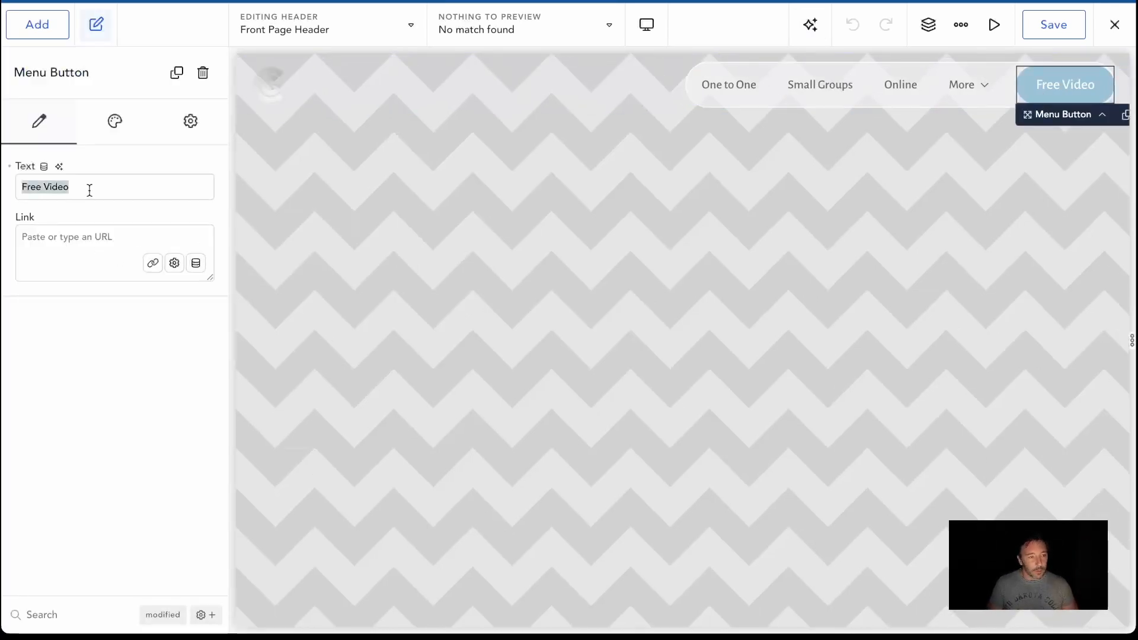
pyautogui.write('BOOK NOW')
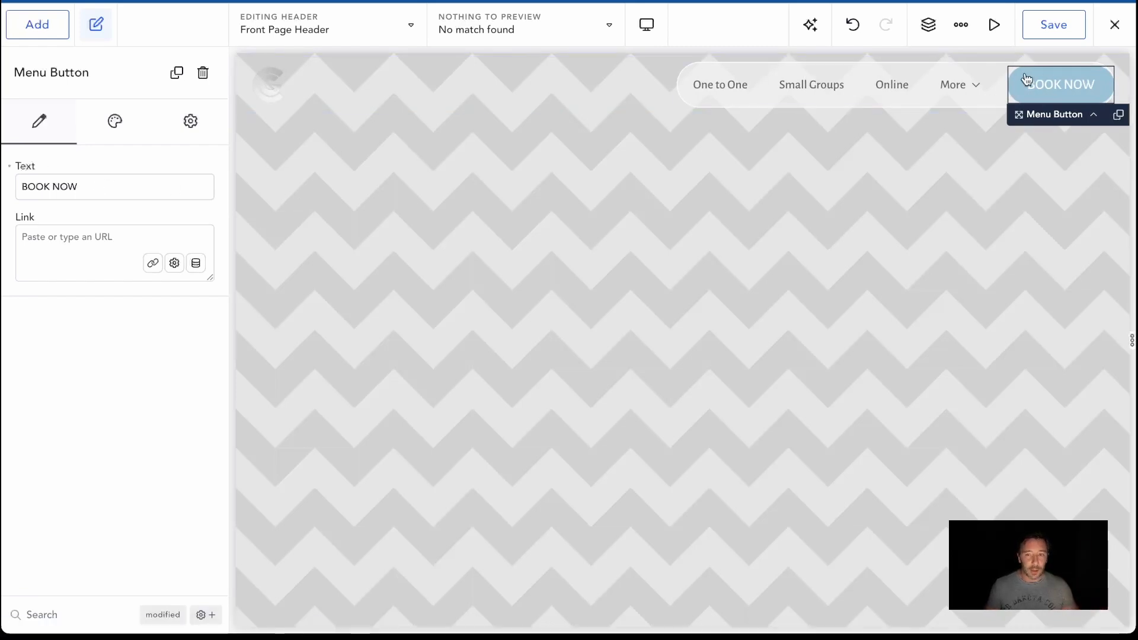
# Set the menu button's custom background to the light green swatch #B3E4BA and save the header
pyautogui.click(115, 121)
pyautogui.click(129, 217)
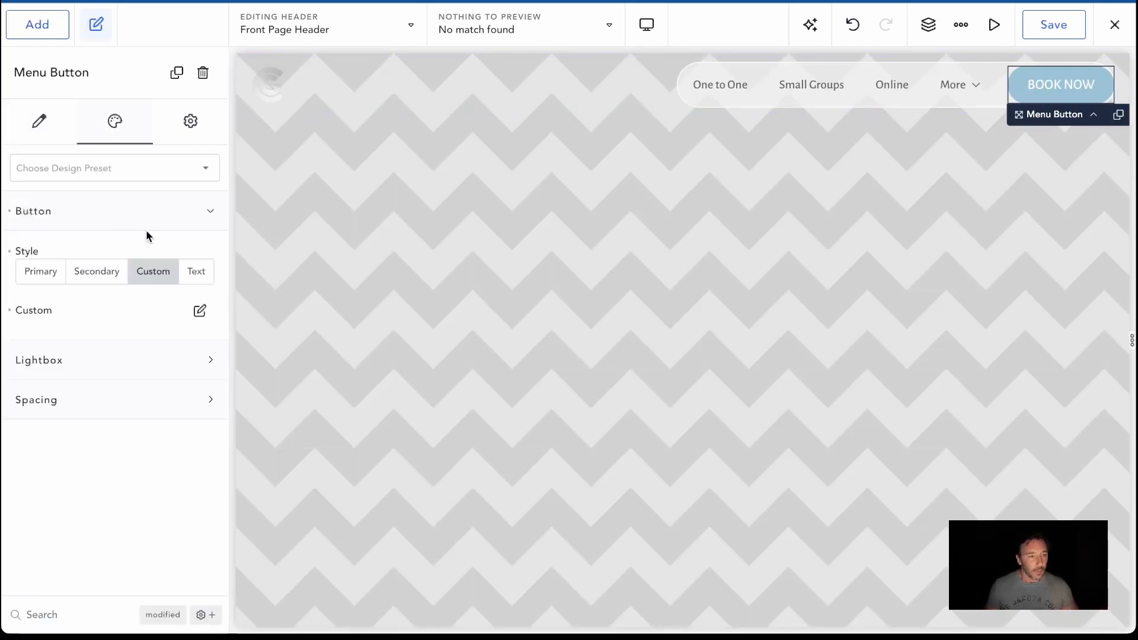
pyautogui.click(200, 310)
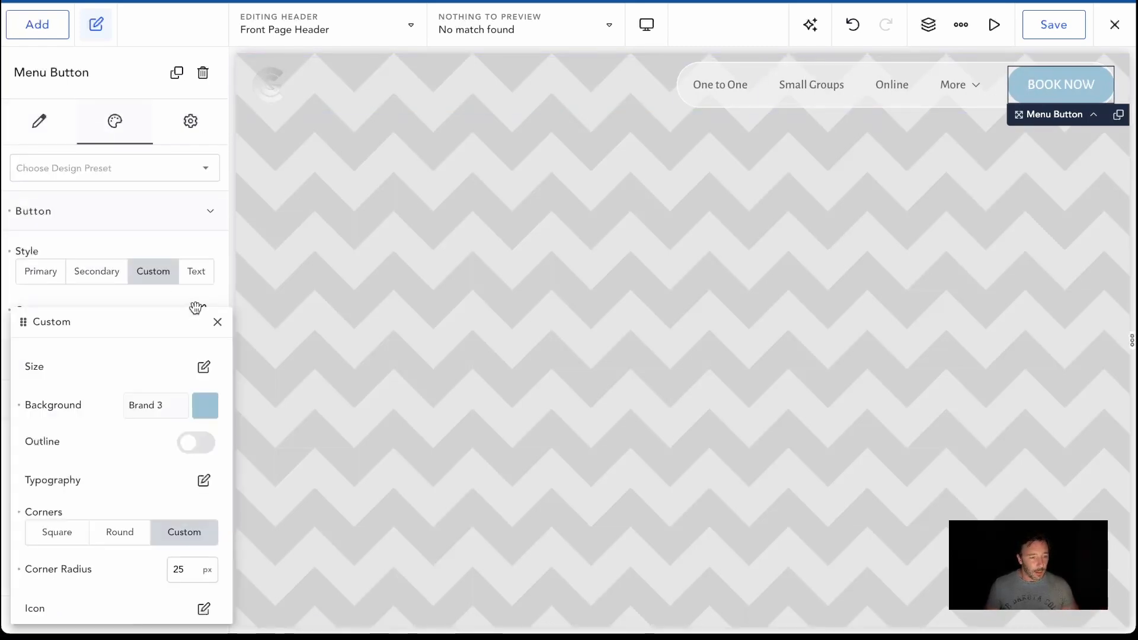
pyautogui.click(203, 404)
pyautogui.click(157, 589)
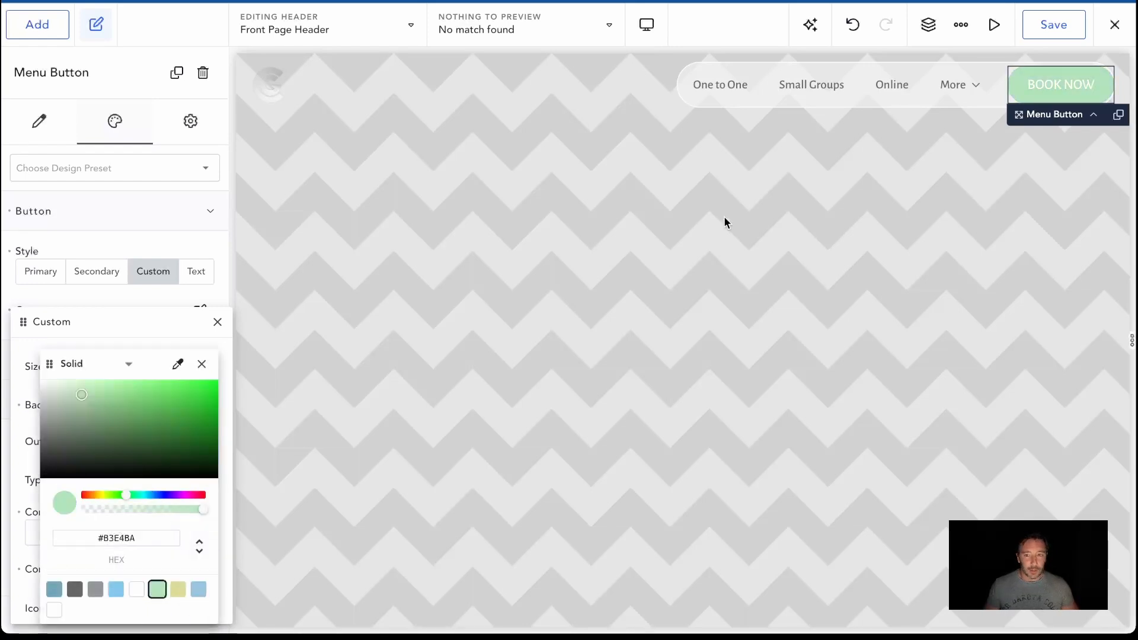
pyautogui.click(1050, 25)
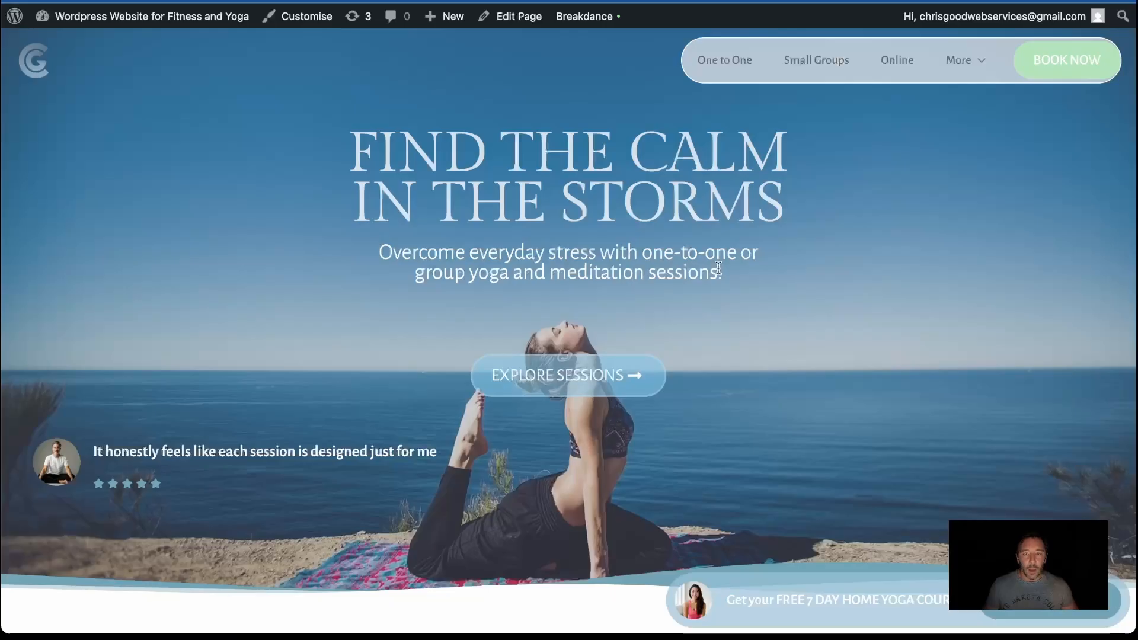
# Examine the header button and floating widget on the live page over the hero, reviews and other sections
pyautogui.scroll(-15, 718, 268)
pyautogui.scroll(8, 719, 268)
pyautogui.scroll(10, 718, 268)
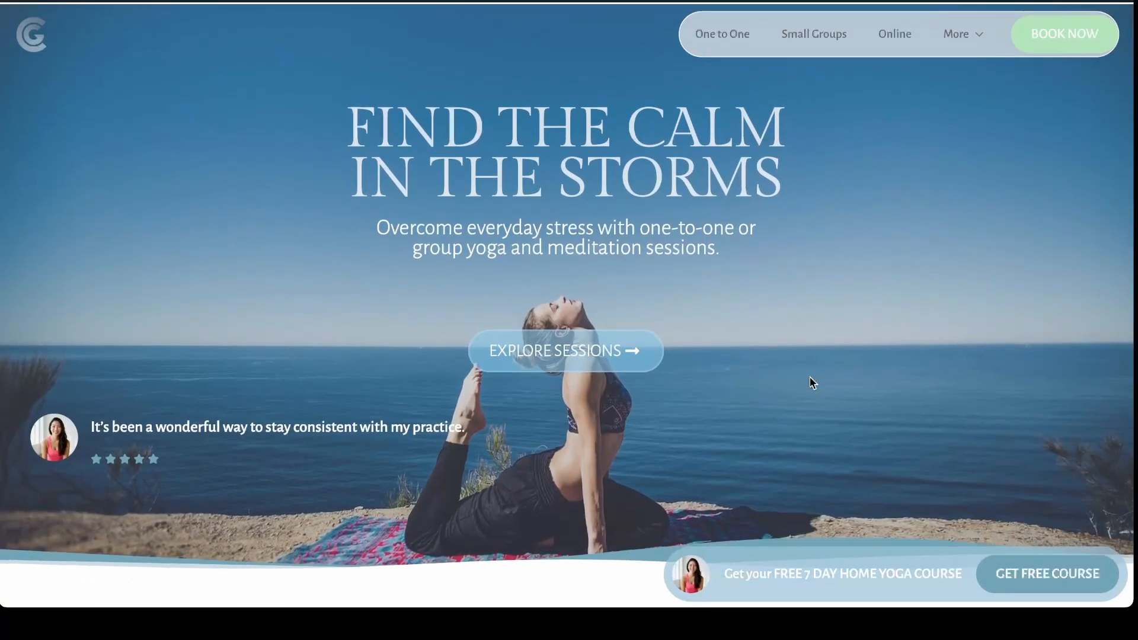
pyautogui.scroll(-10, 810, 376)
pyautogui.scroll(-15, 827, 355)
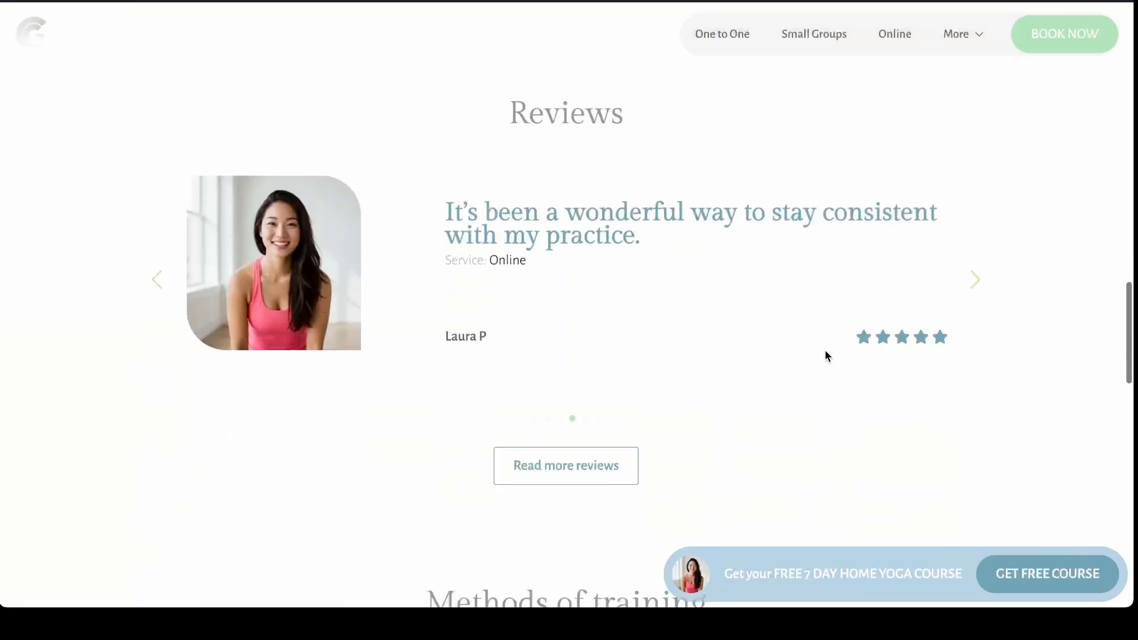
pyautogui.scroll(20, 828, 356)
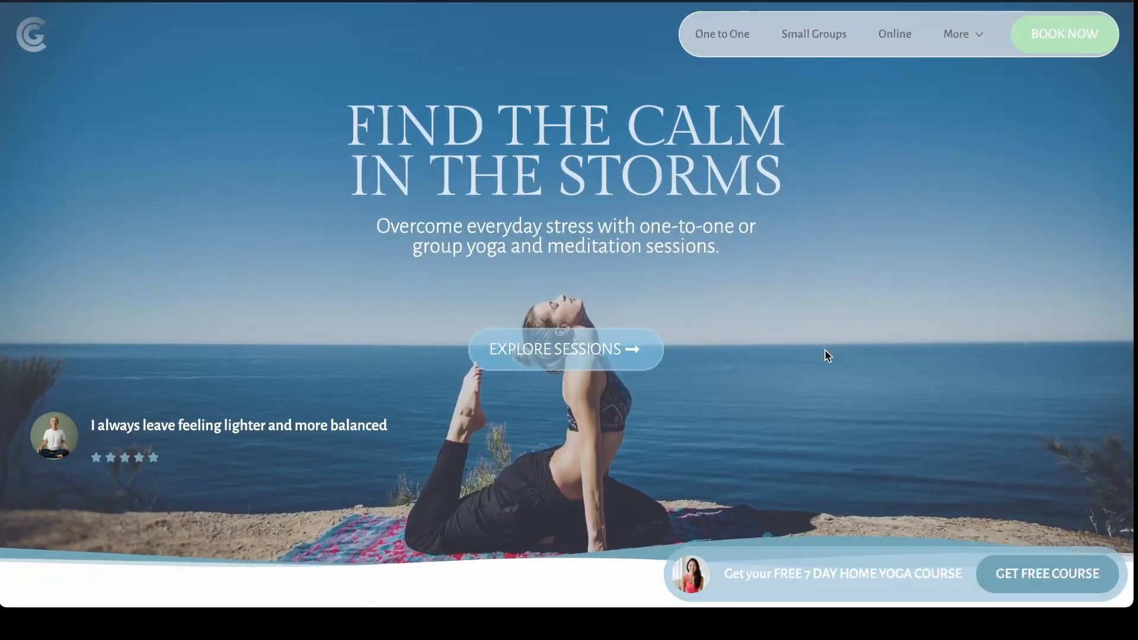
pyautogui.scroll(-6, 795, 432)
pyautogui.scroll(6, 797, 431)
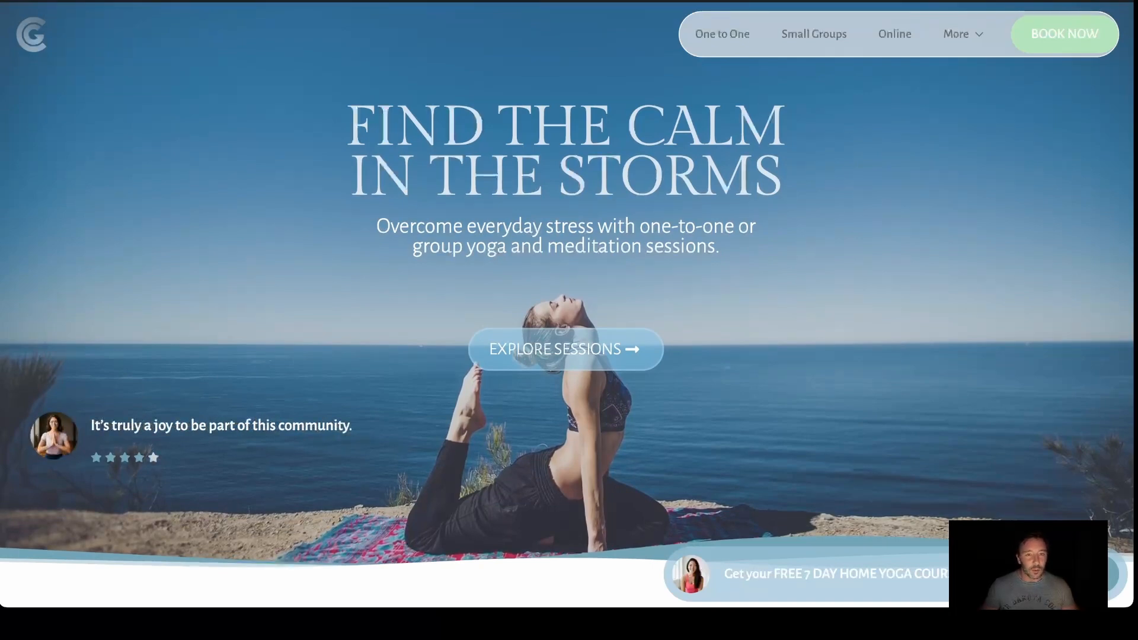
# Go to the WordPress dashboard and open Breakdance's Popups page
pyautogui.click(646, 0)
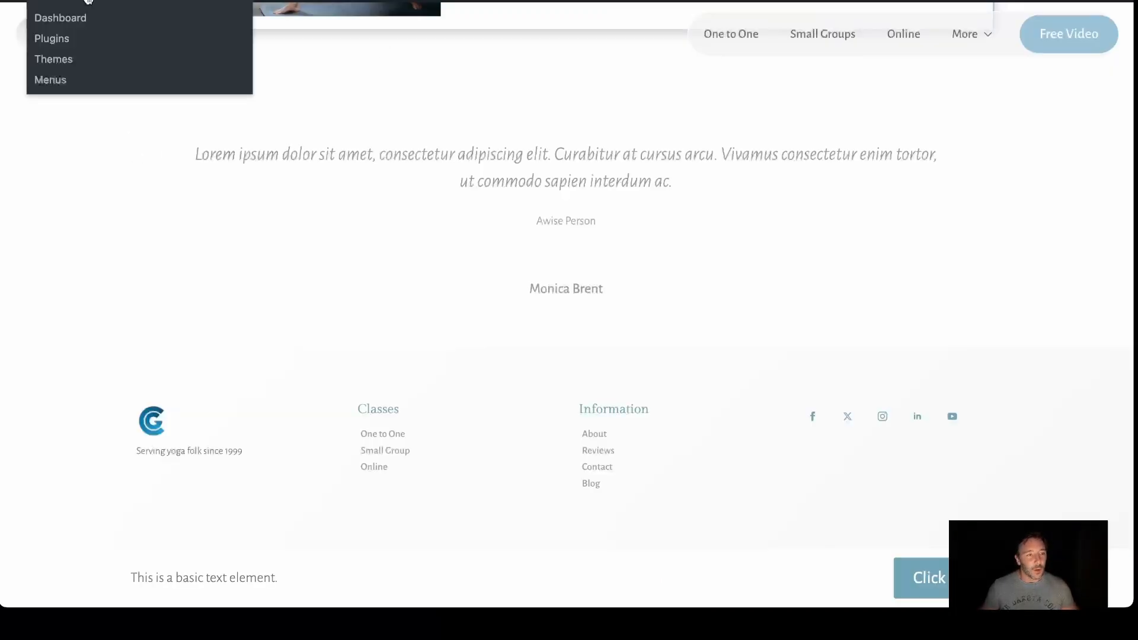
pyautogui.click(79, 19)
pyautogui.moveTo(89, 424)
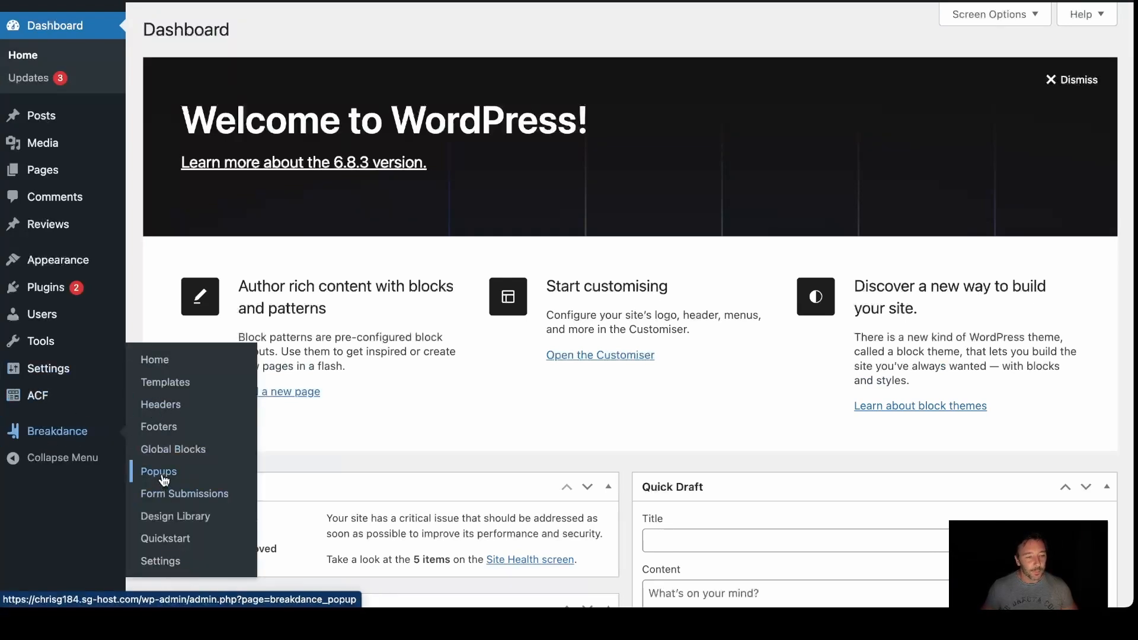
pyautogui.click(160, 473)
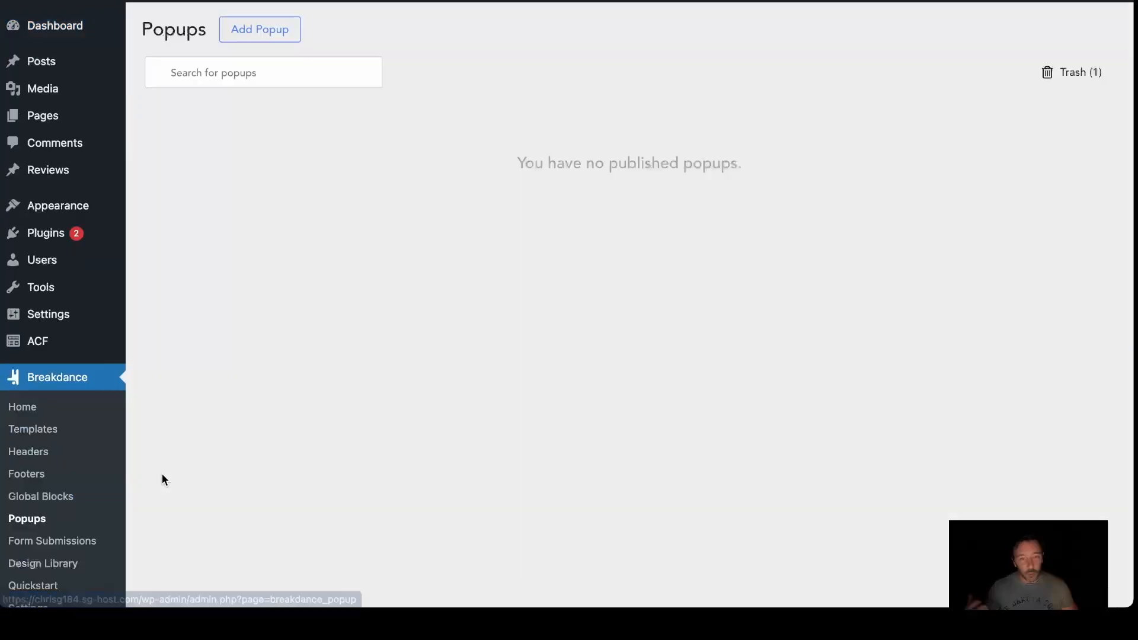
# Add a popup titled "Lead Magnet Pop up" applied Everywhere and open it for editing in a new browser tab
pyautogui.click(266, 34)
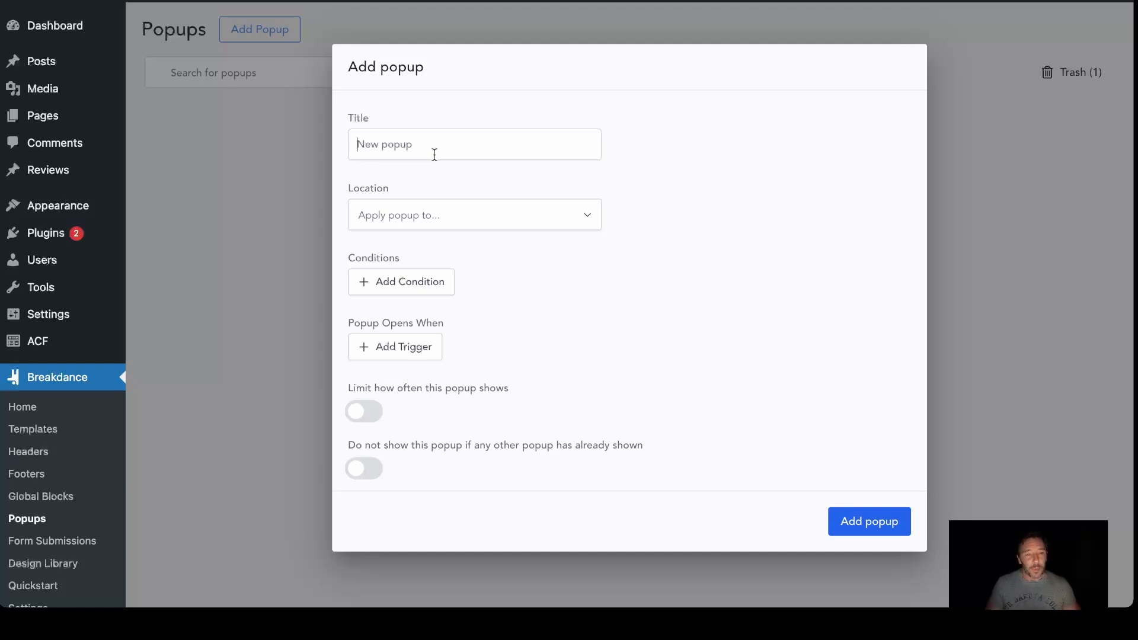
pyautogui.write('Lead Magnet Pop up')
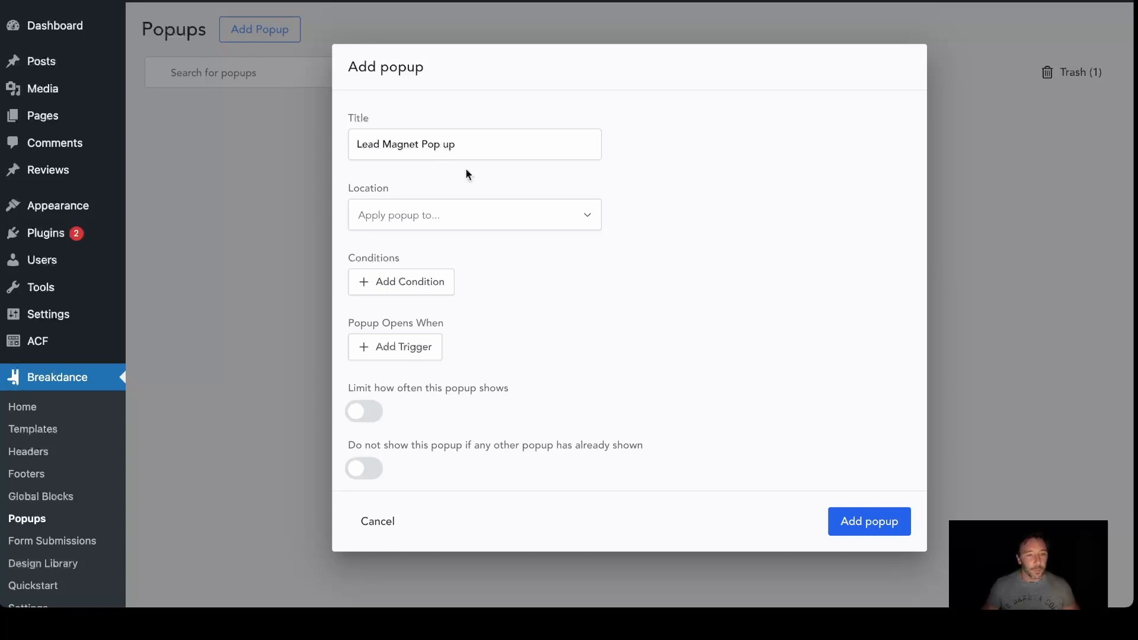
pyautogui.click(464, 221)
pyautogui.click(423, 257)
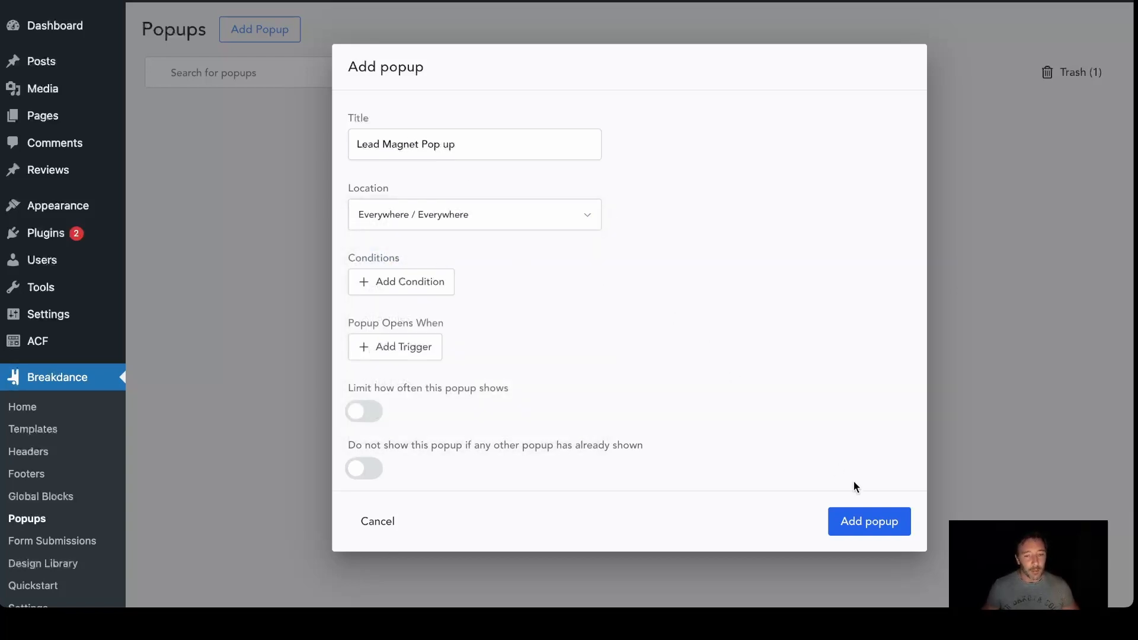
pyautogui.click(854, 524)
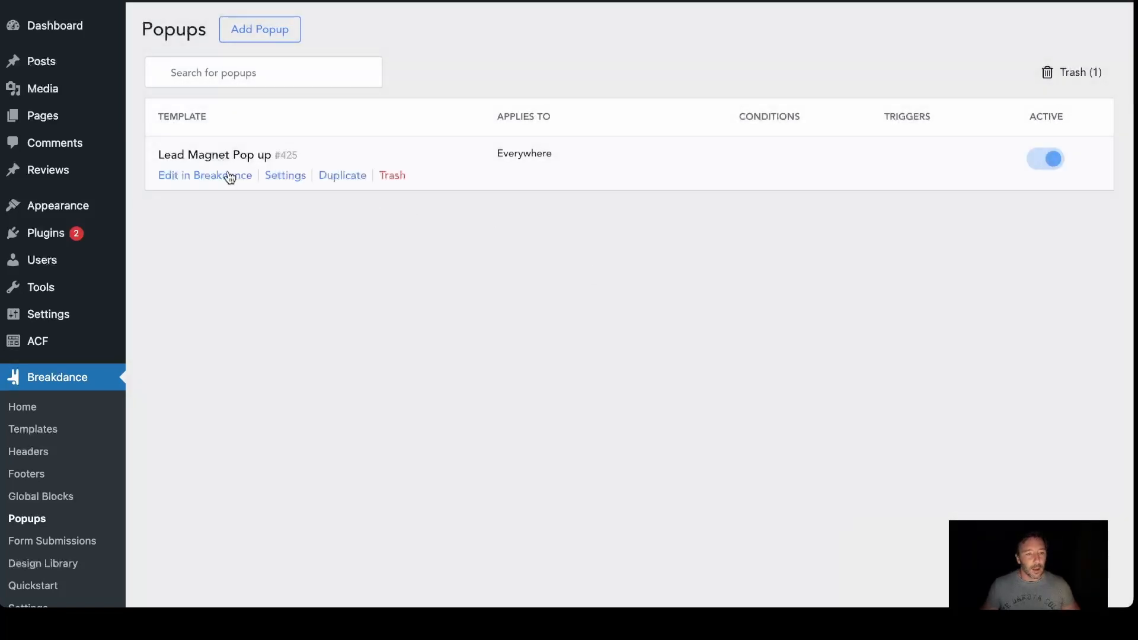
pyautogui.rightClick(228, 176)
pyautogui.click(272, 182)
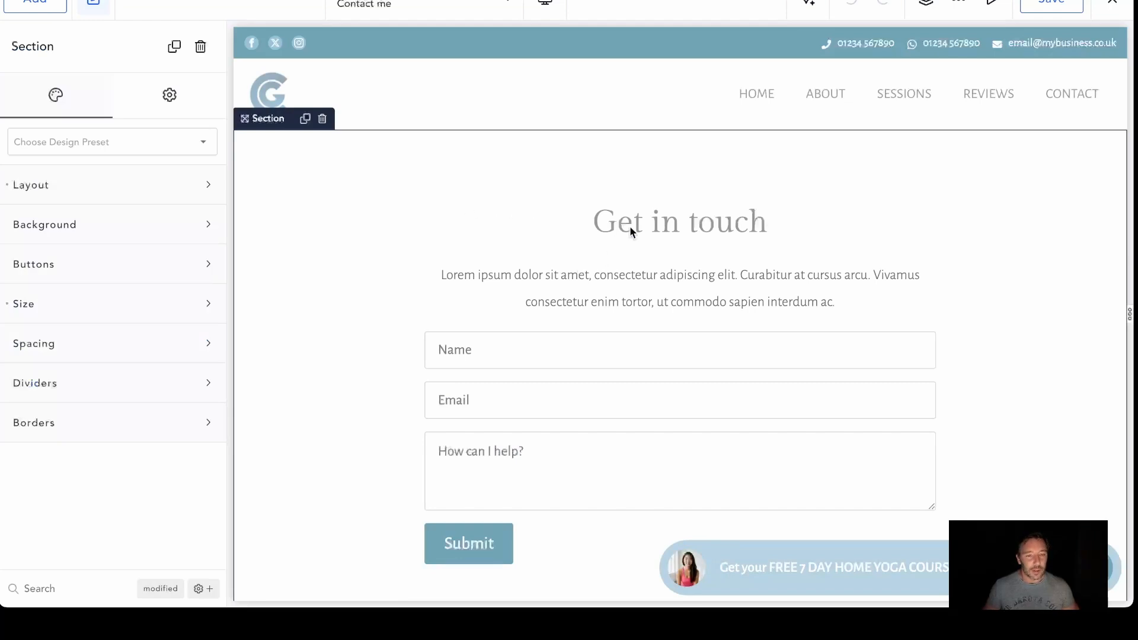
# Copy the "Get in touch" Heading element from the Contact me page
pyautogui.click(632, 223)
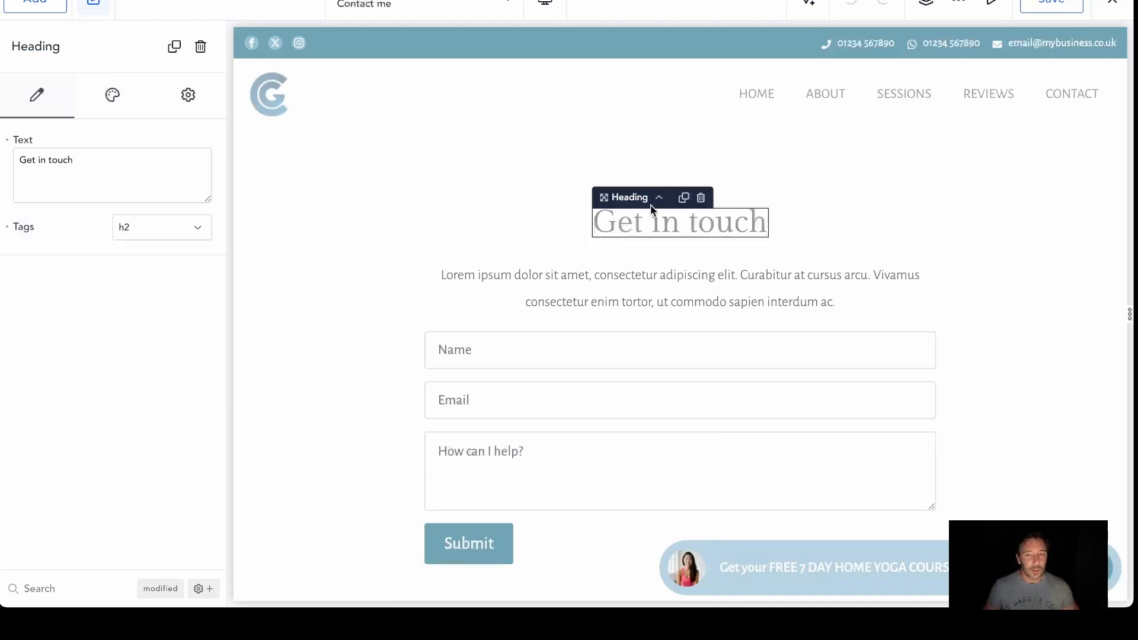
pyautogui.click(927, 4)
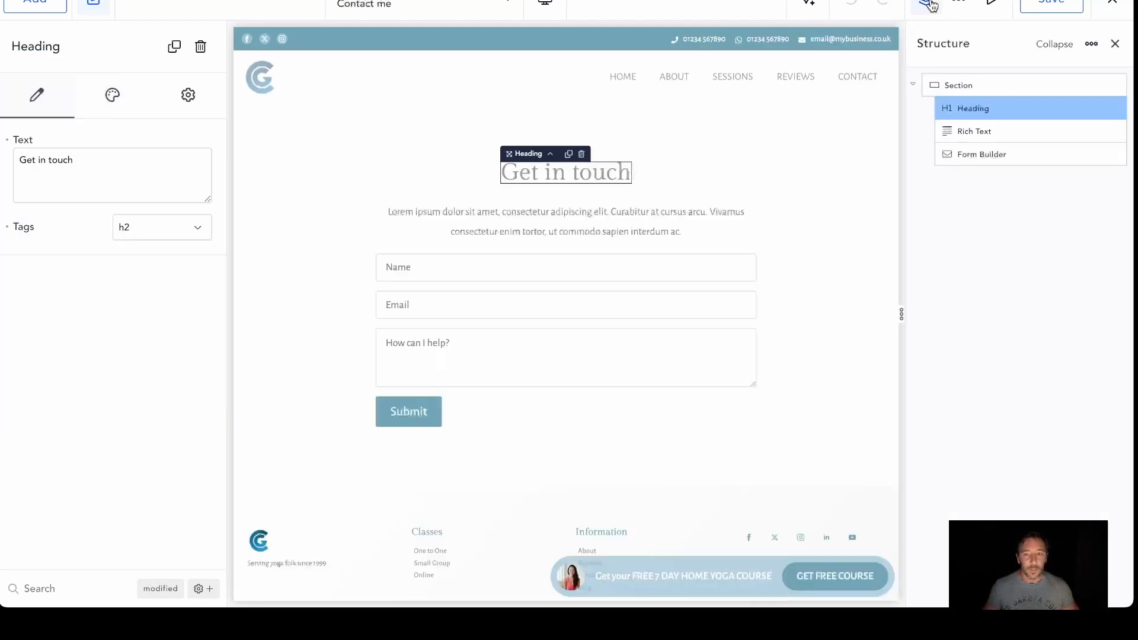
pyautogui.rightClick(967, 113)
pyautogui.click(991, 129)
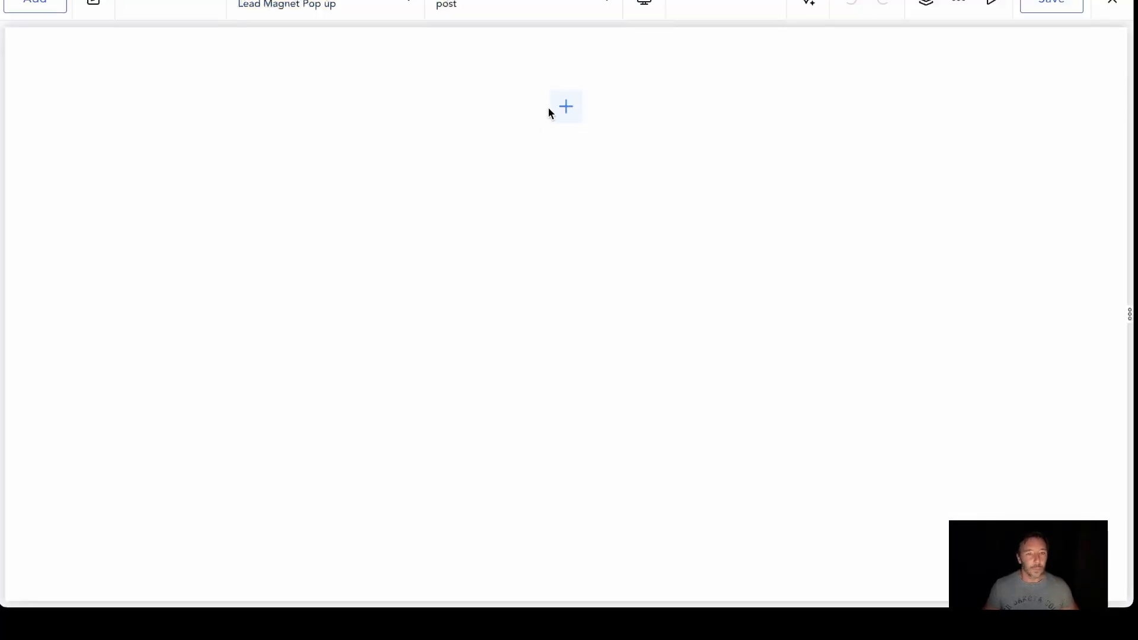
# Add a Div to the Lead Magnet Pop up and paste the copied Heading into it
pyautogui.click(554, 112)
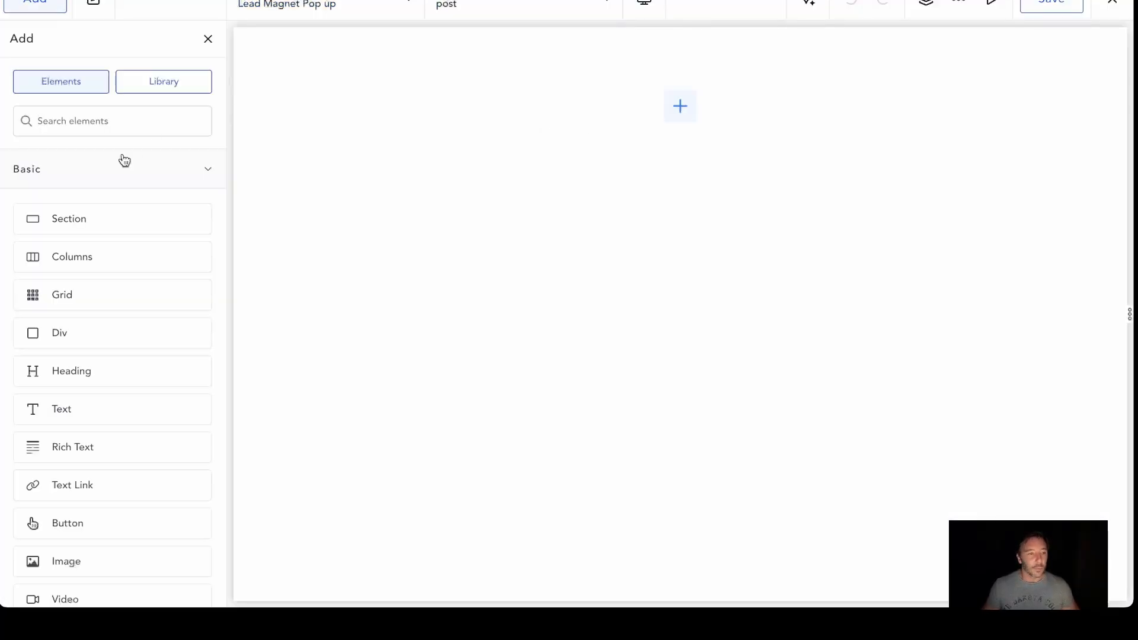
pyautogui.click(94, 335)
pyautogui.rightClick(434, 274)
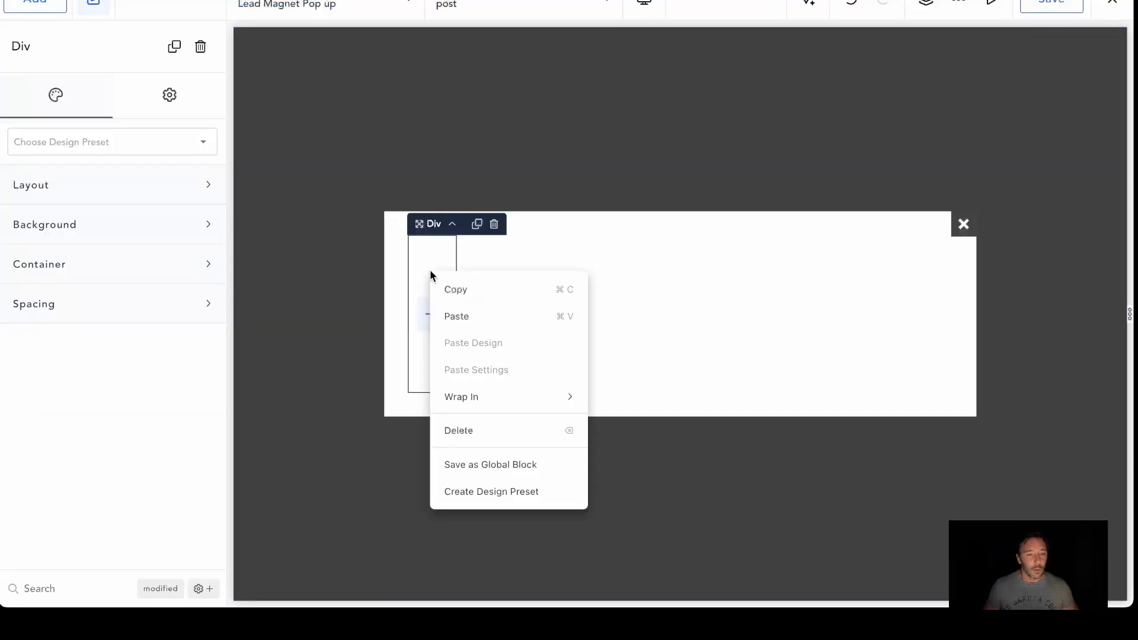
pyautogui.click(460, 317)
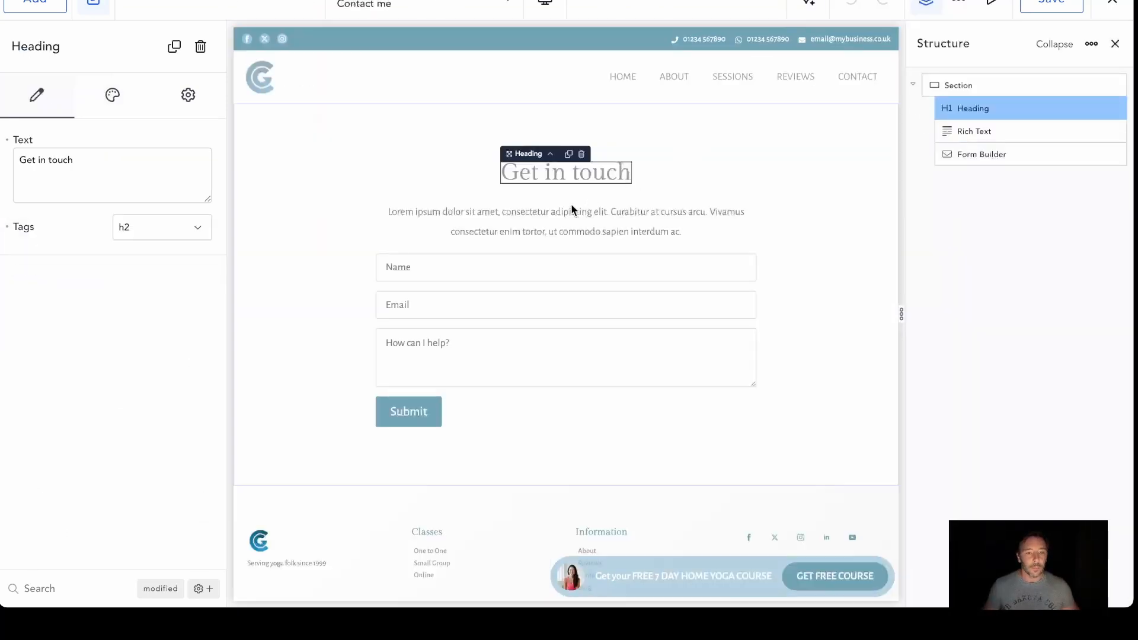
# Copy the Rich Text element from the Contact me page and paste it into the Lead Magnet Pop up's Div
pyautogui.rightClick(553, 226)
pyautogui.click(566, 234)
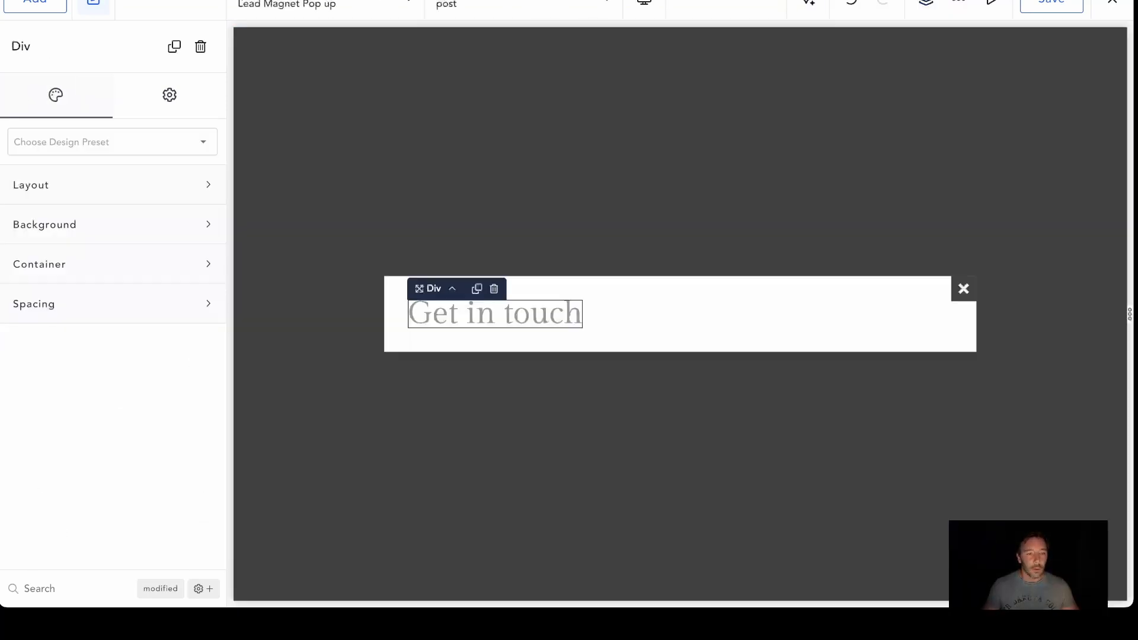
pyautogui.rightClick(524, 317)
pyautogui.click(549, 363)
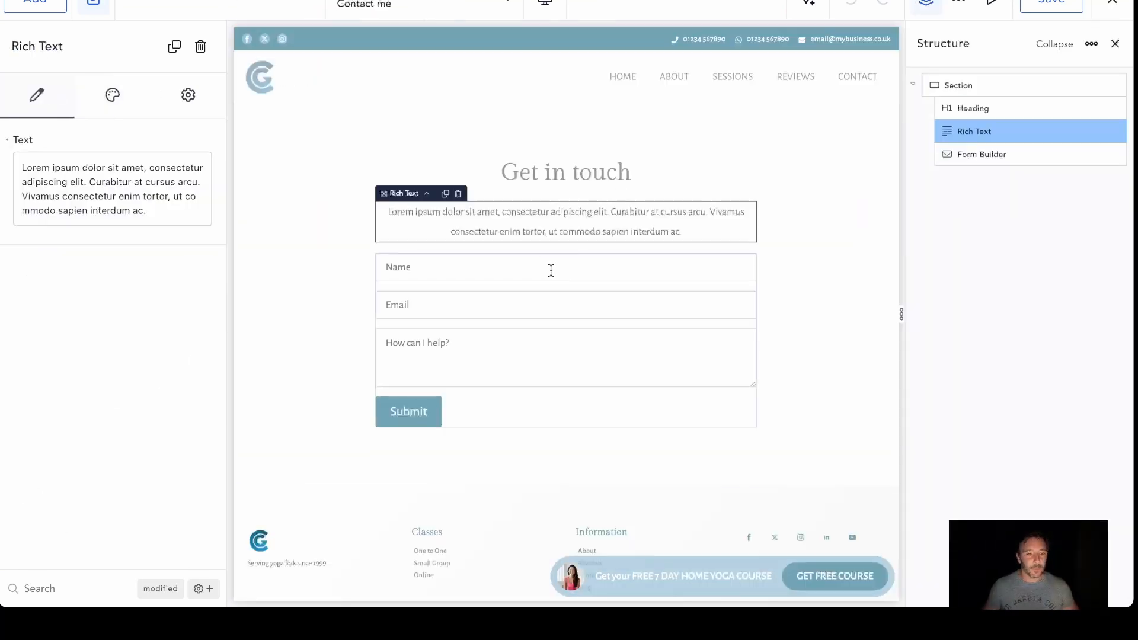
# Copy the Contact me page's Form Builder and paste it below the Rich Text in the Lead Magnet Pop up
pyautogui.rightClick(551, 270)
pyautogui.click(587, 112)
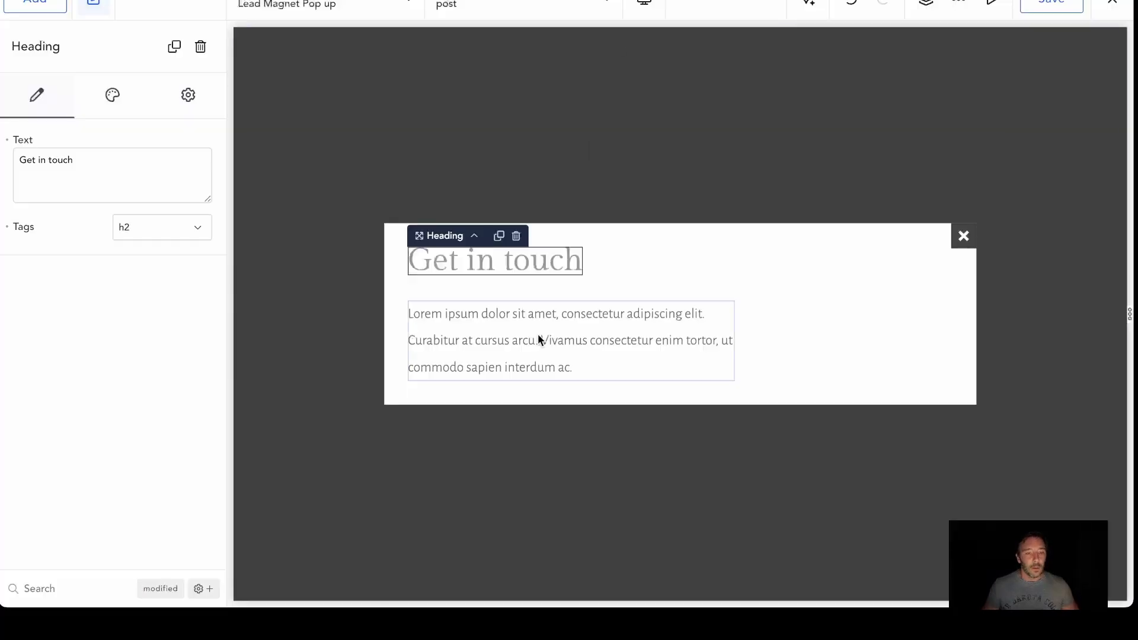
pyautogui.rightClick(515, 383)
pyautogui.click(494, 364)
pyautogui.rightClick(496, 364)
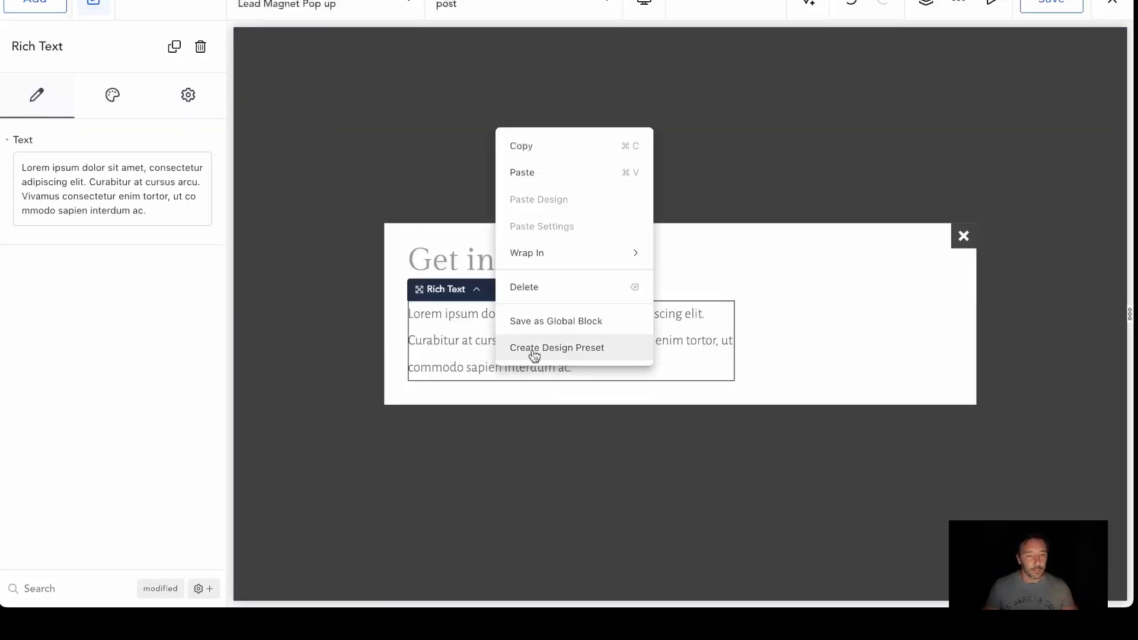
pyautogui.click(534, 173)
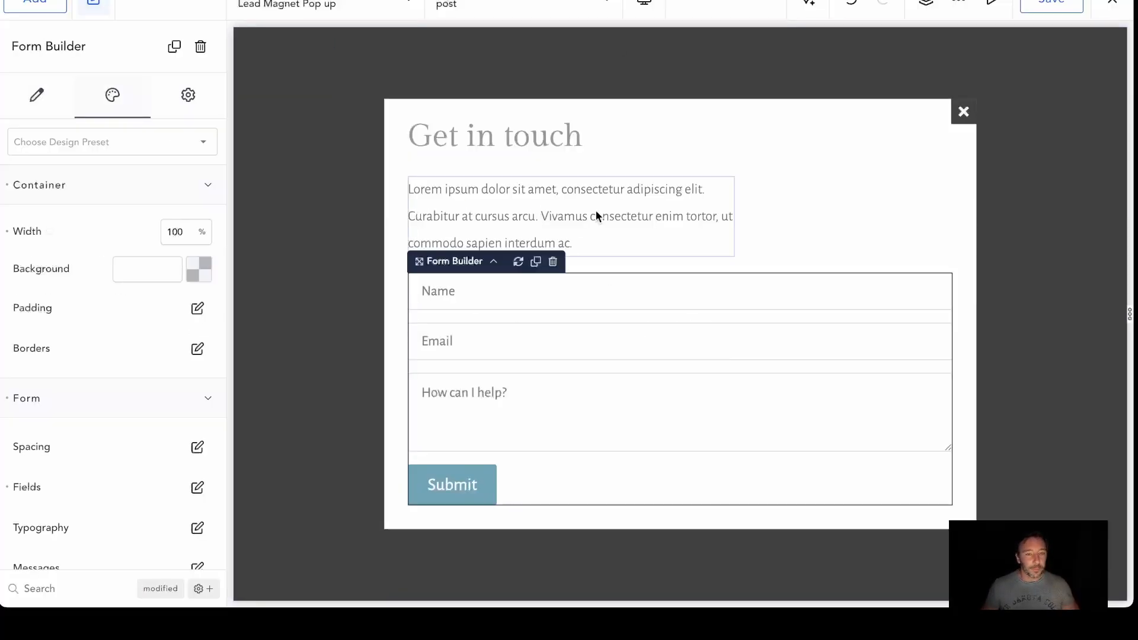
# Delete the Message field from the popup's Form Builder, keeping only Name and Email
pyautogui.click(724, 189)
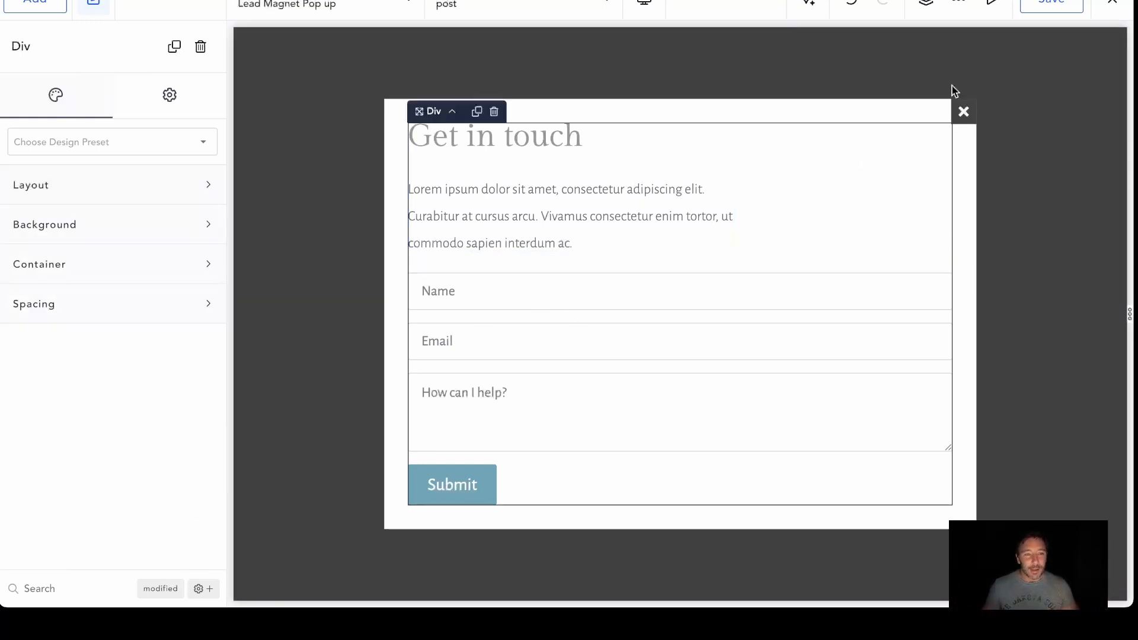
pyautogui.click(561, 340)
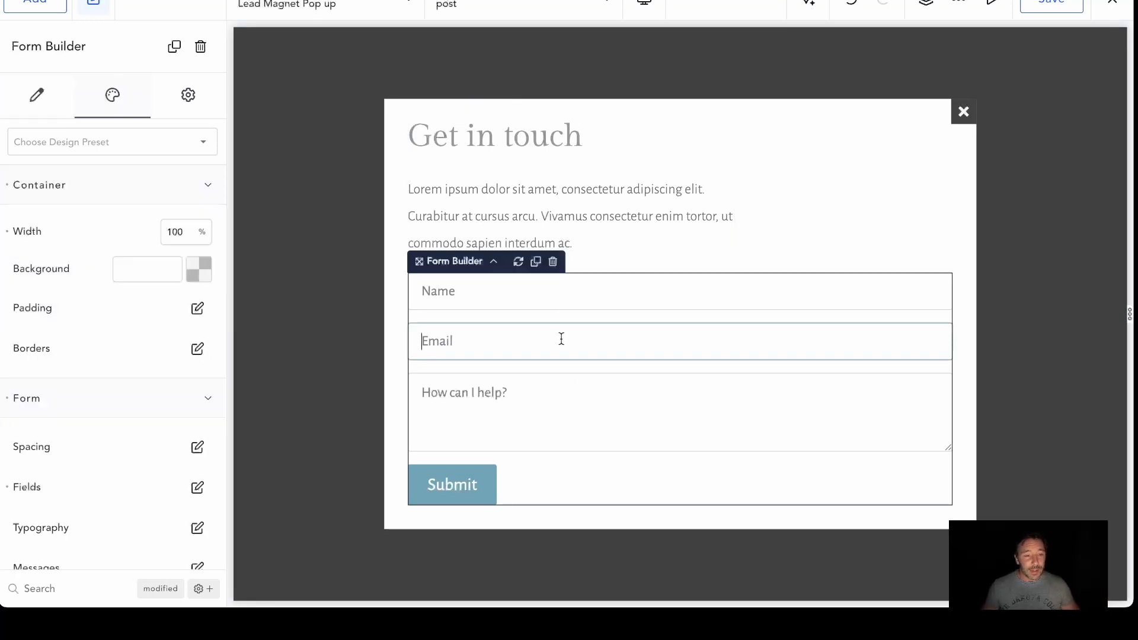
pyautogui.click(37, 97)
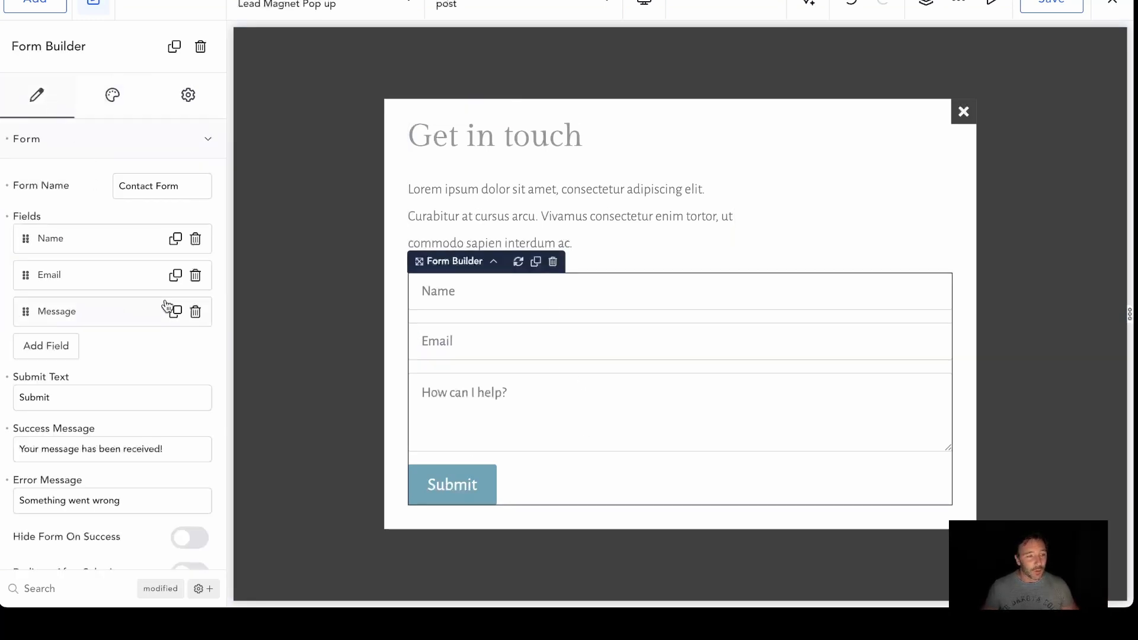
pyautogui.click(195, 312)
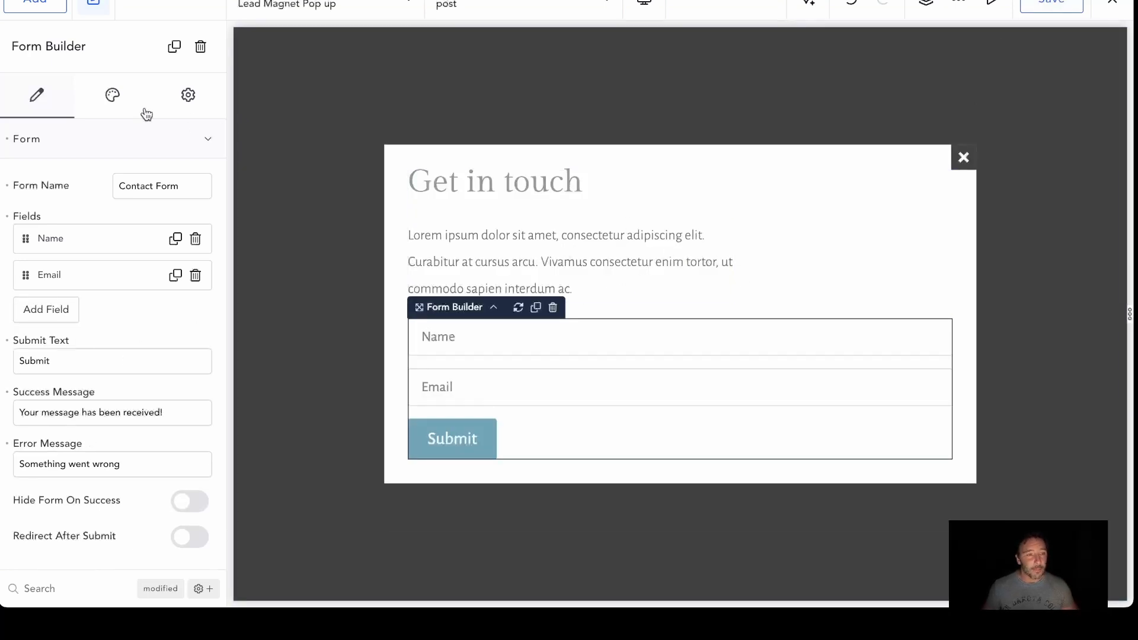
pyautogui.moveTo(189, 186); pyautogui.dragTo(12, 163)
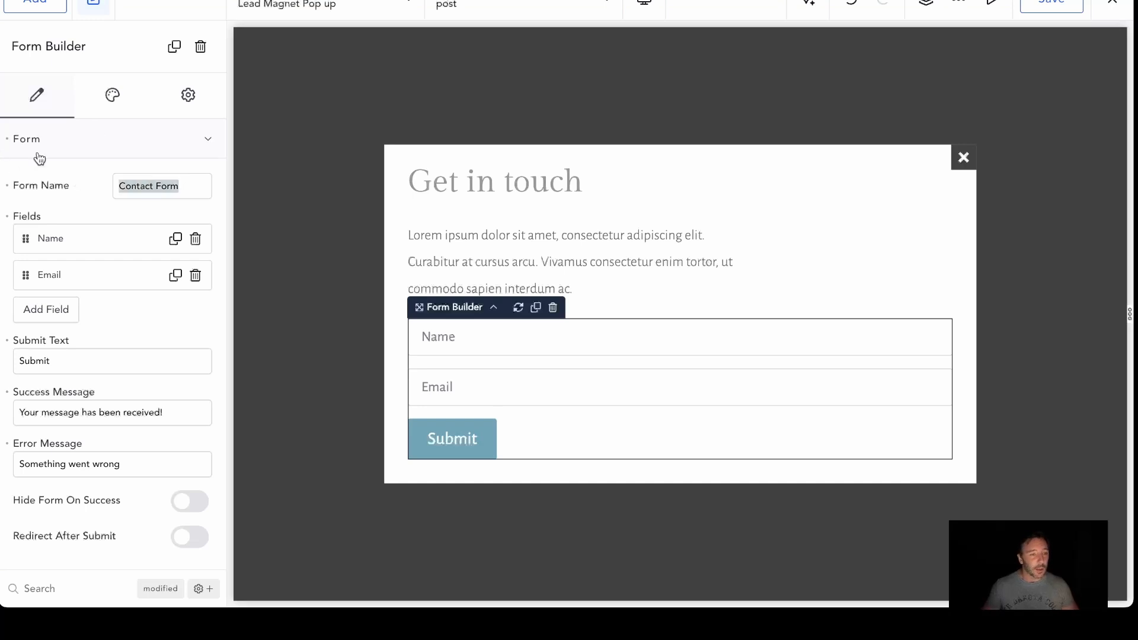
pyautogui.click(622, 257)
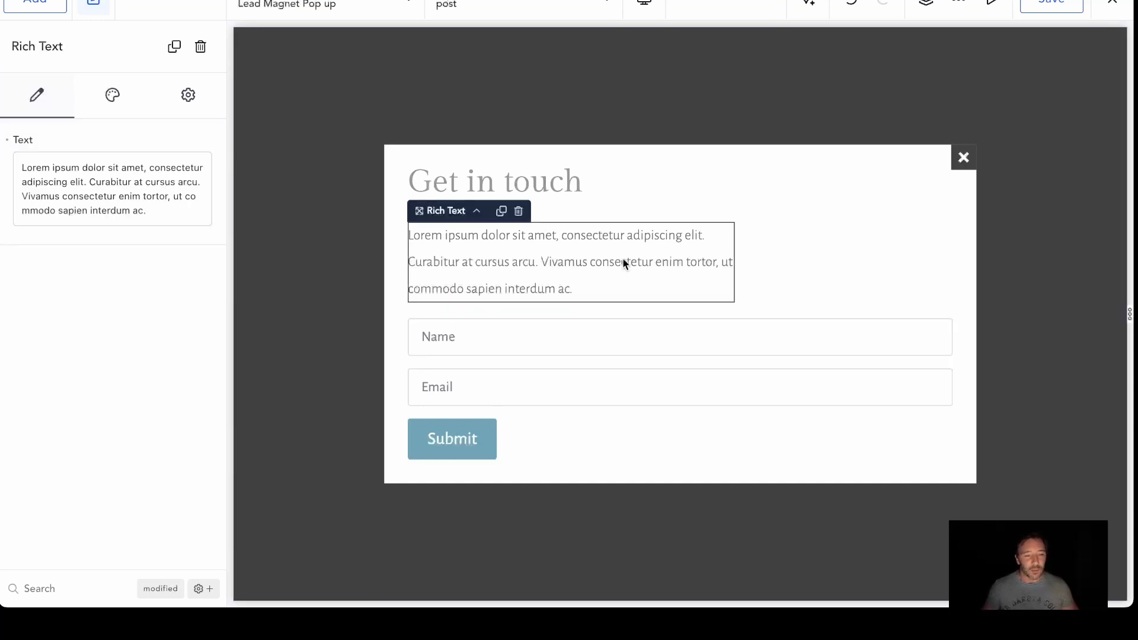
pyautogui.click(525, 181)
pyautogui.click(661, 168)
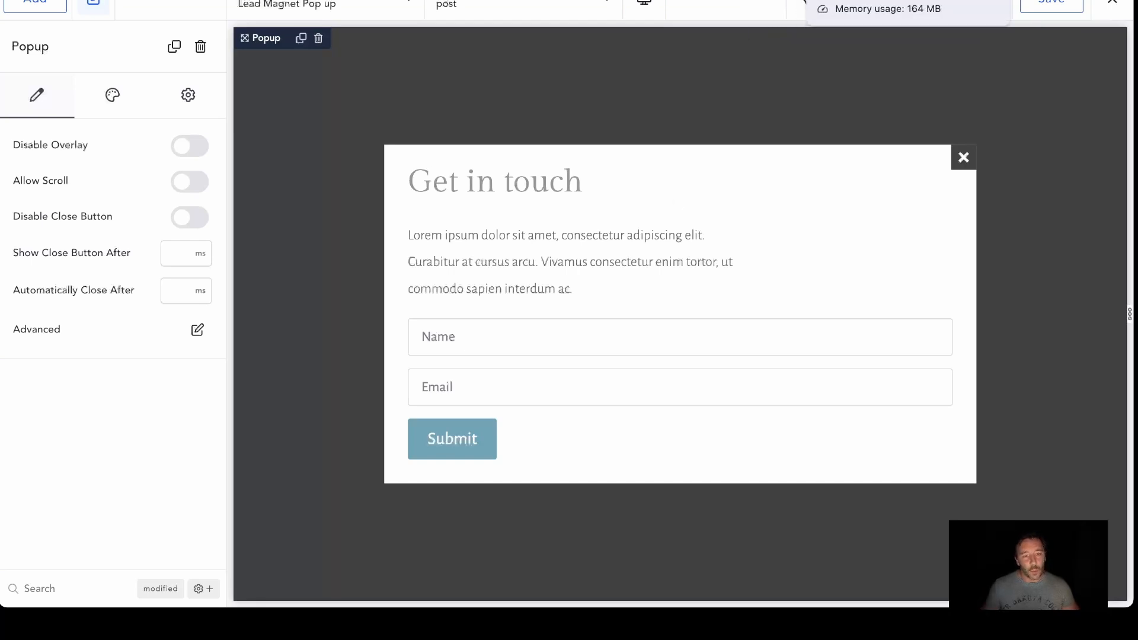
# Return to the Contact me editor and open the General Footer for editing in its place
pyautogui.click(813, 0)
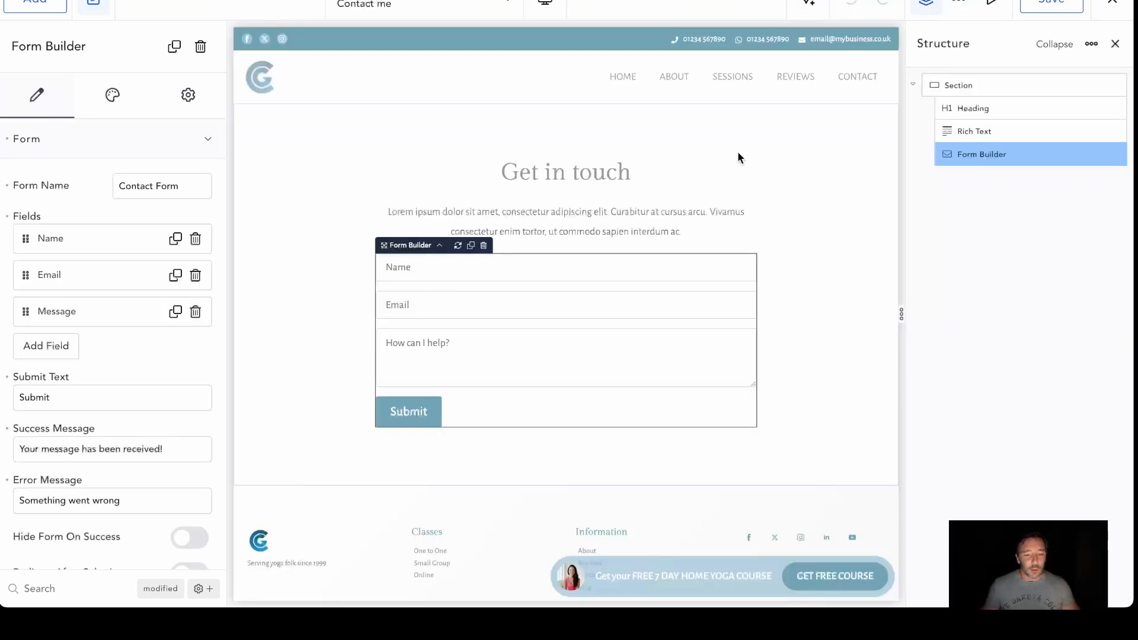
pyautogui.click(444, 7)
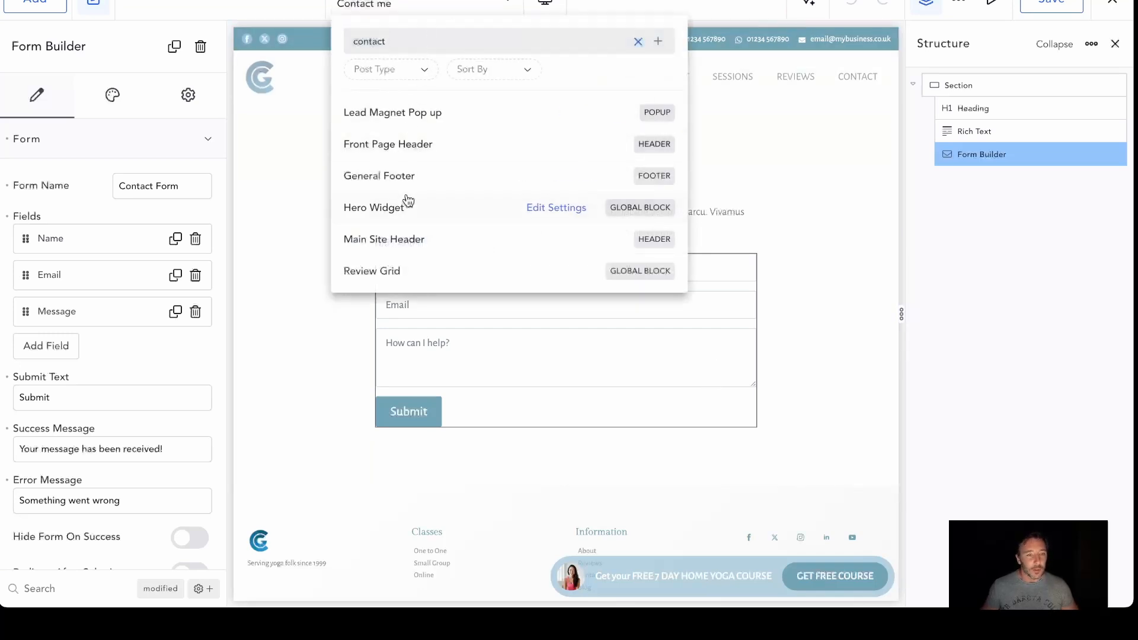
pyautogui.click(379, 177)
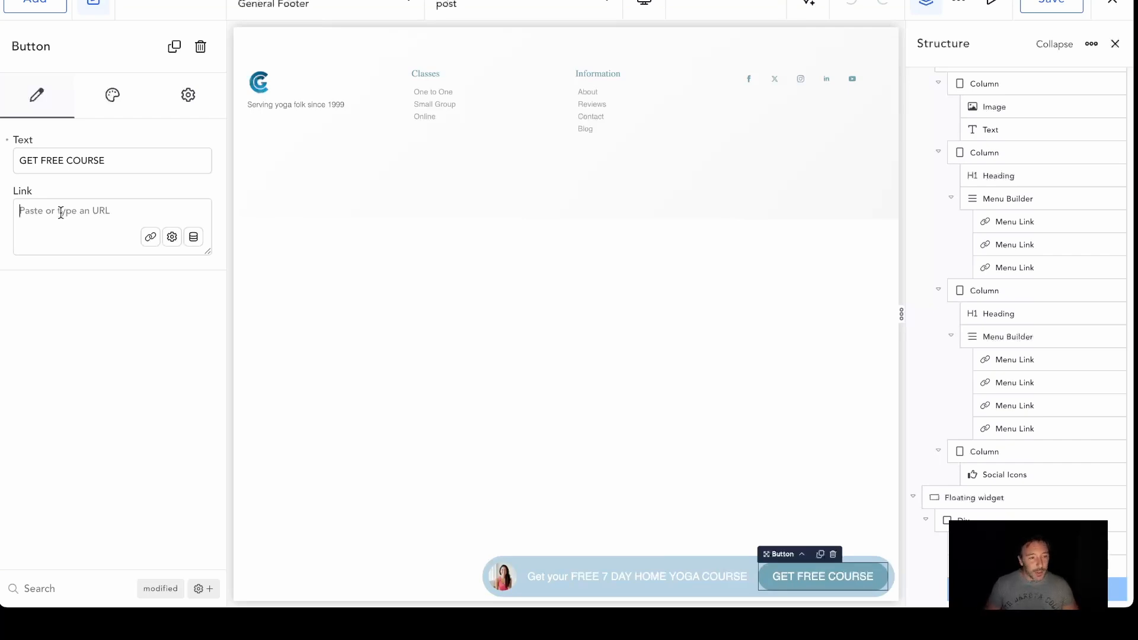
# Link the floating widget's GET FREE COURSE button to the existing Contact me page
pyautogui.click(150, 238)
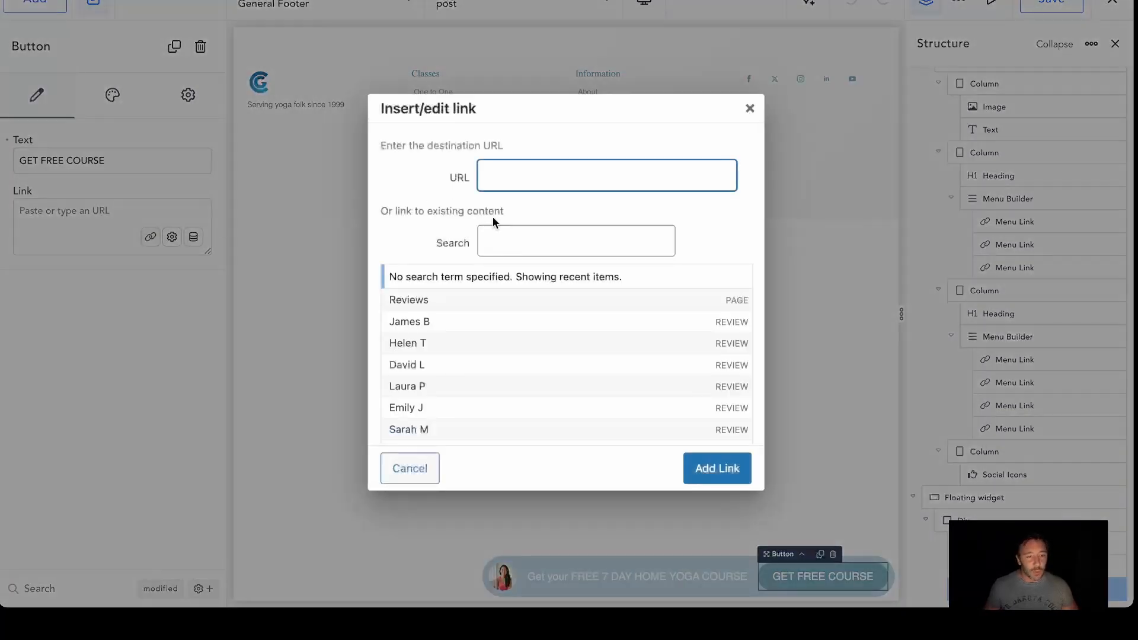
pyautogui.click(515, 240)
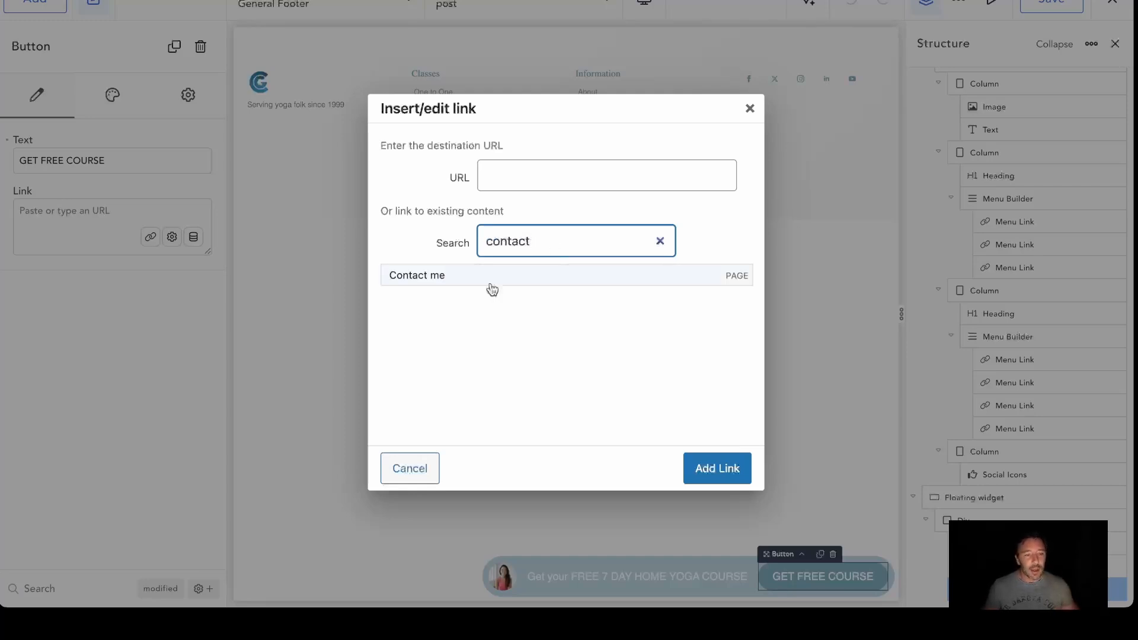
pyautogui.click(491, 283)
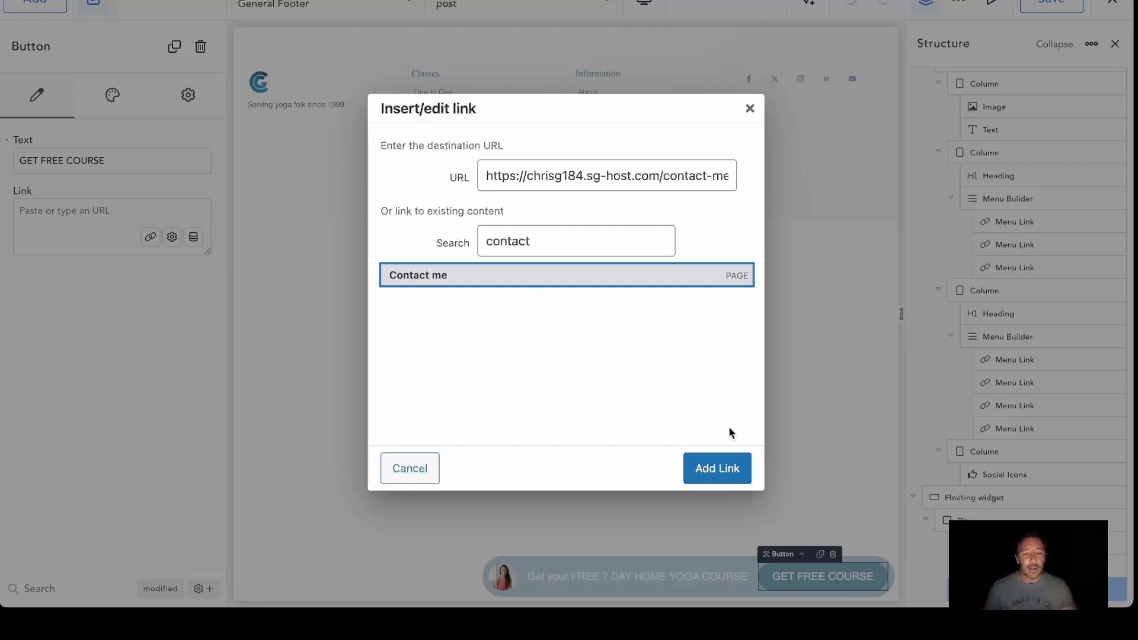
pyautogui.click(721, 468)
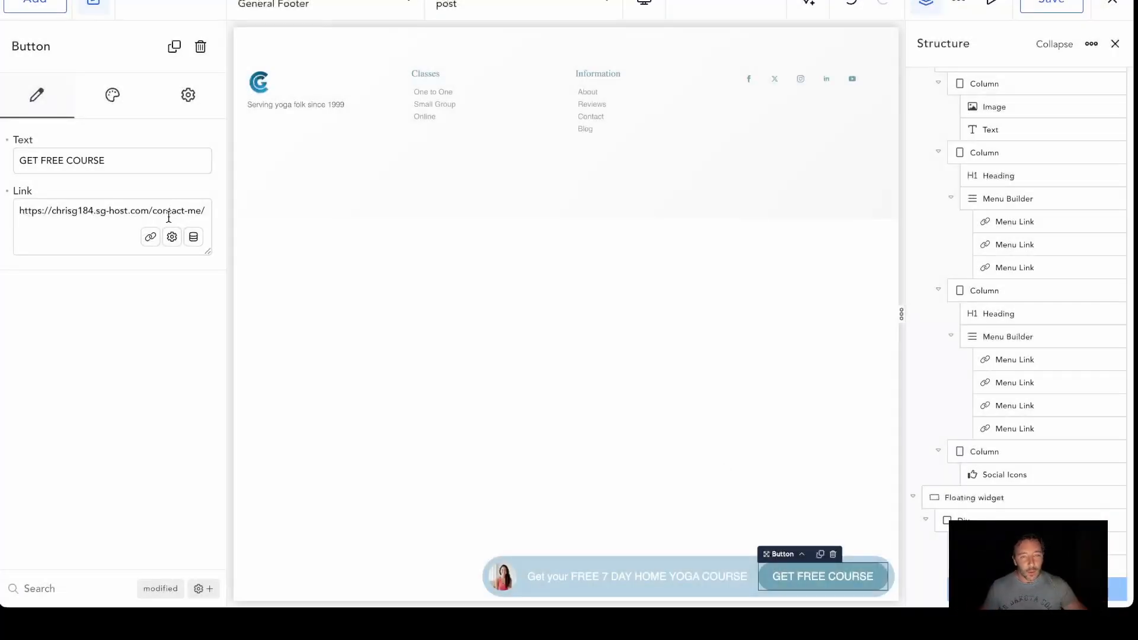
# Set the GET FREE COURSE button's link to a Popup Action that uses Open on the Lead Magnet Pop up
pyautogui.click(172, 237)
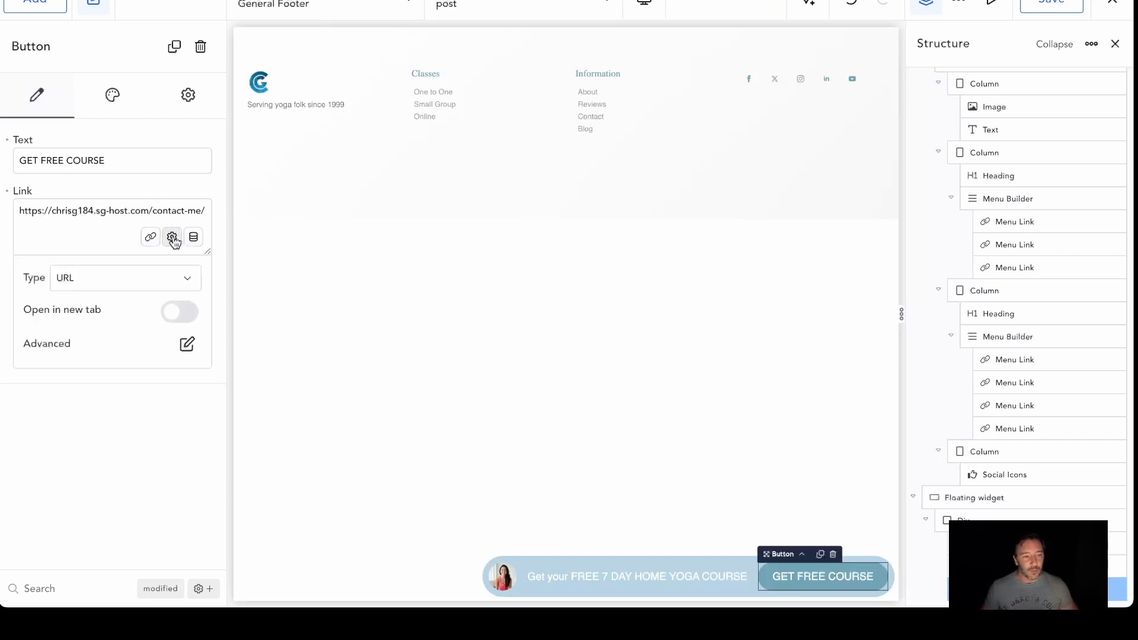
pyautogui.click(130, 279)
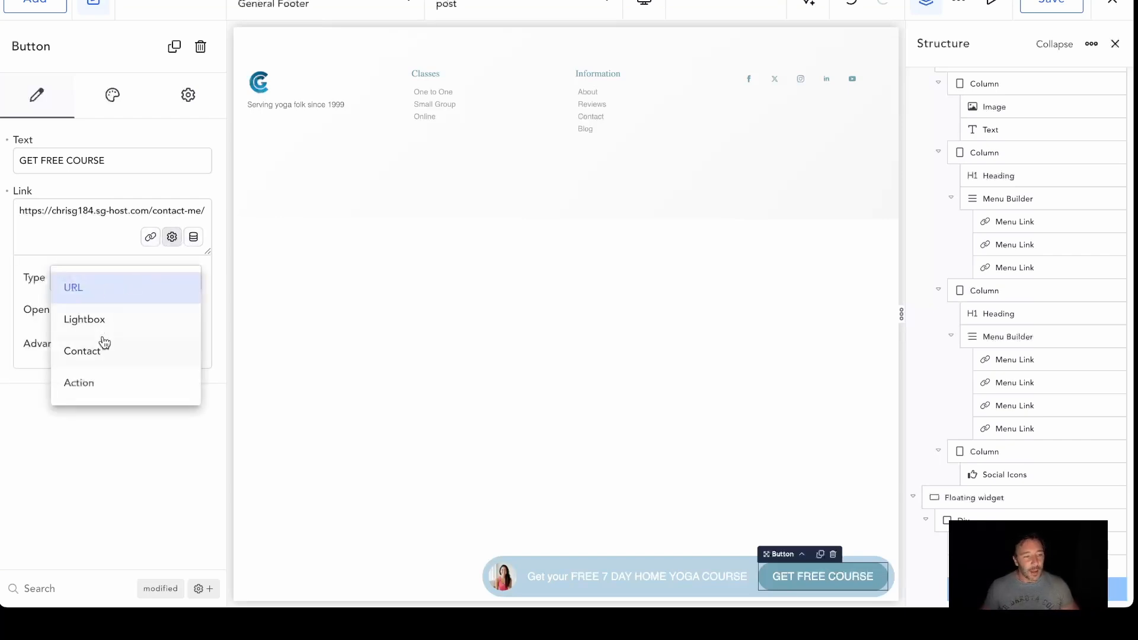
pyautogui.click(66, 255)
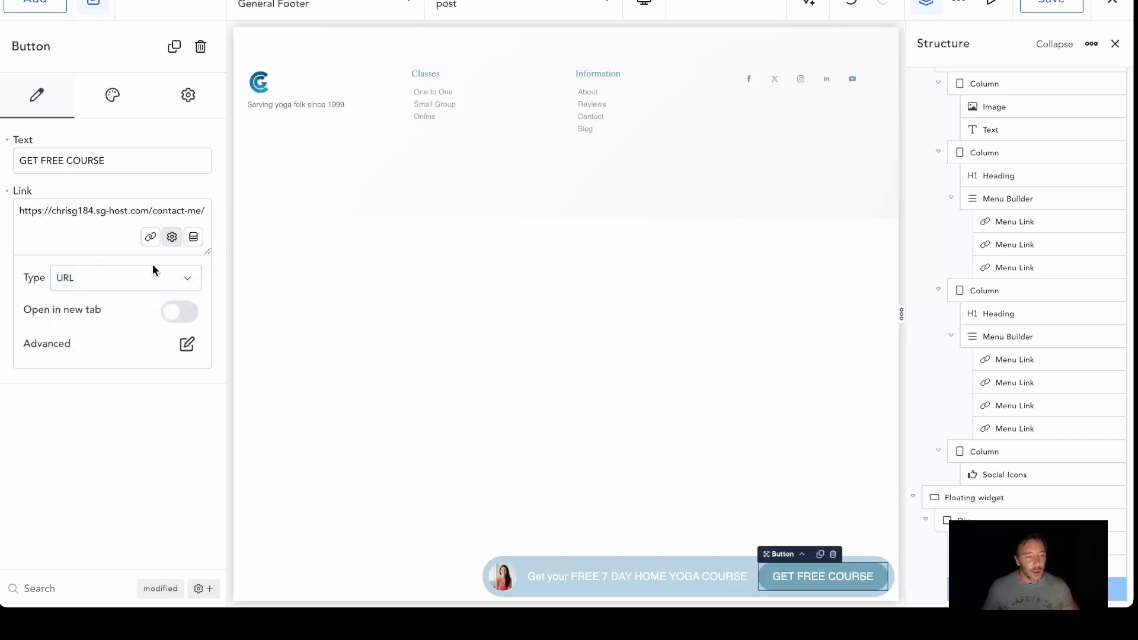
pyautogui.click(139, 282)
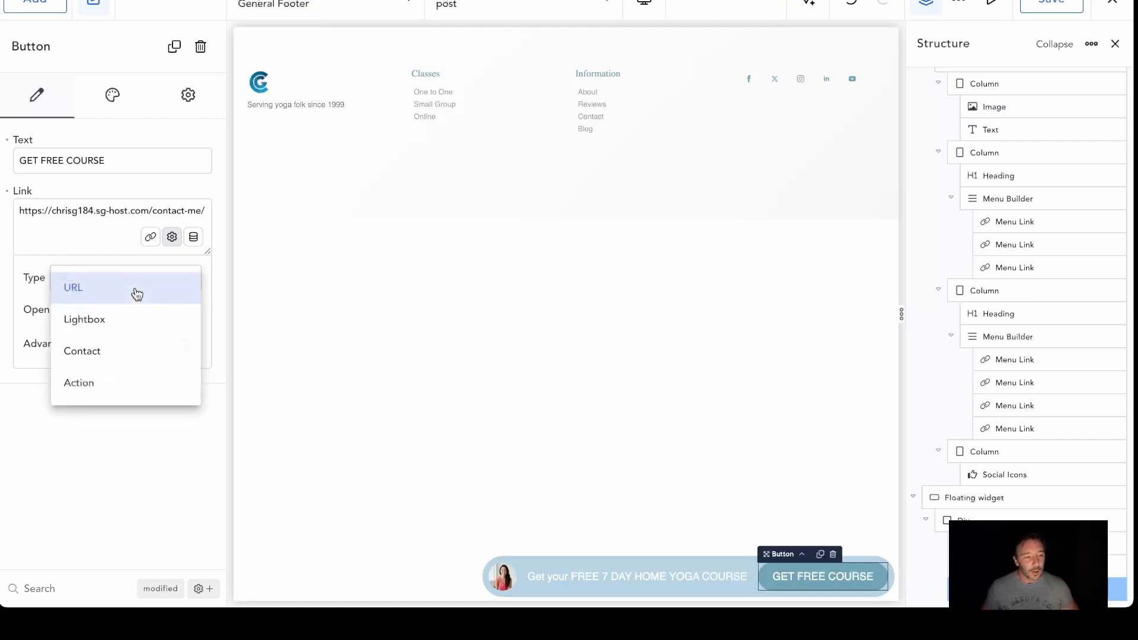
pyautogui.click(109, 382)
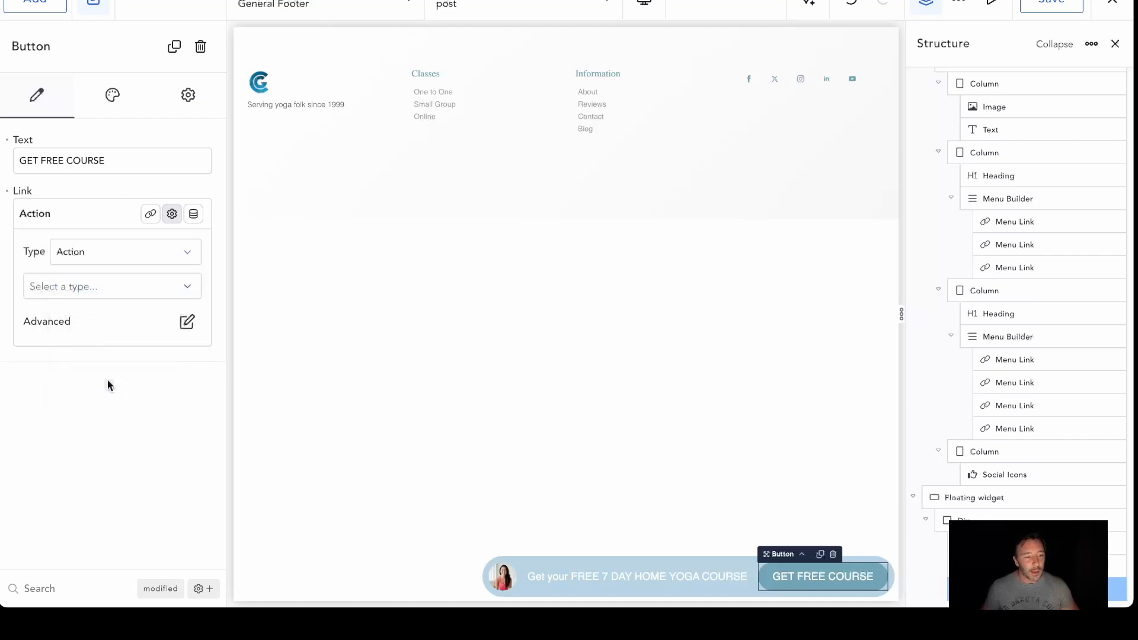
pyautogui.click(135, 290)
pyautogui.click(99, 328)
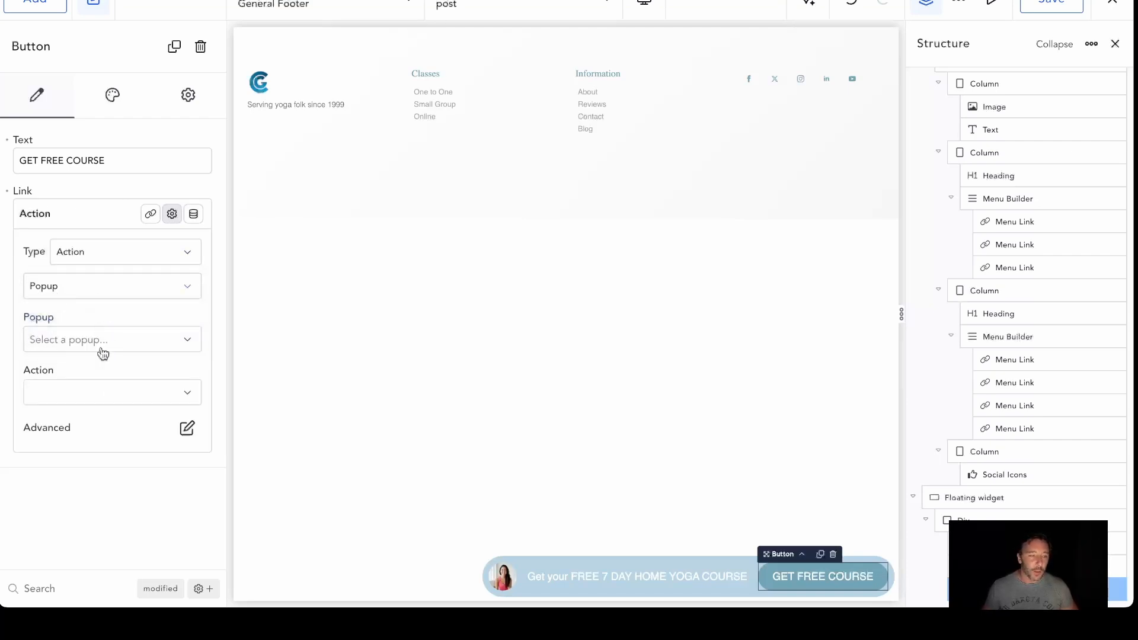
pyautogui.click(96, 348)
pyautogui.click(98, 354)
pyautogui.click(104, 397)
pyautogui.click(70, 405)
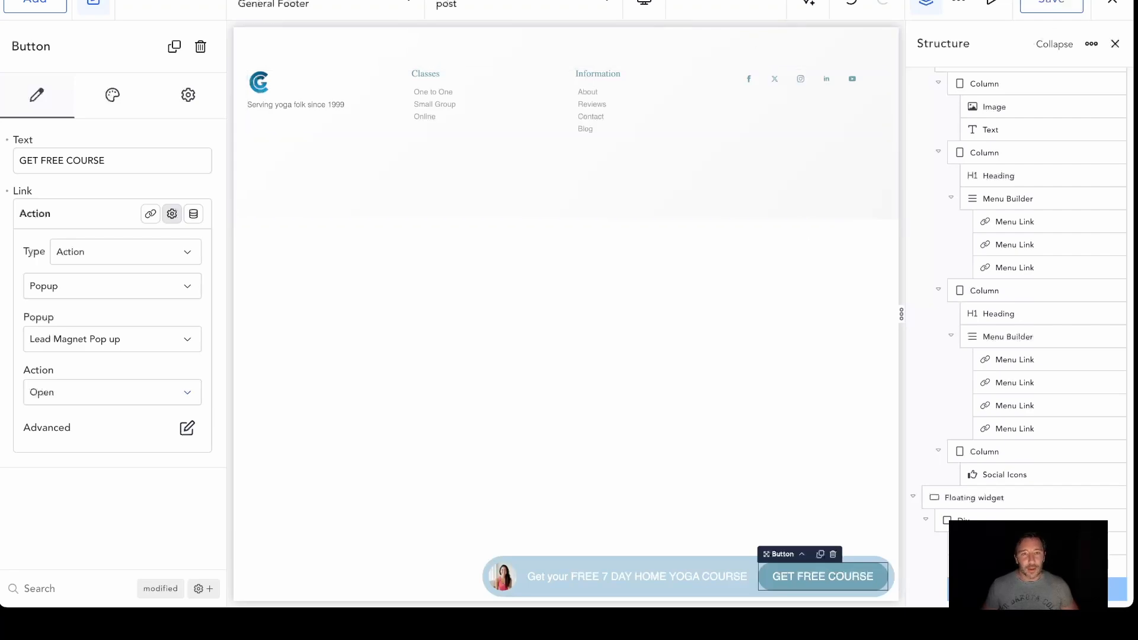
# Test the floating widget's GET FREE COURSE button on the live home page, try the popup's Name field and close the popup
pyautogui.click(308, 1)
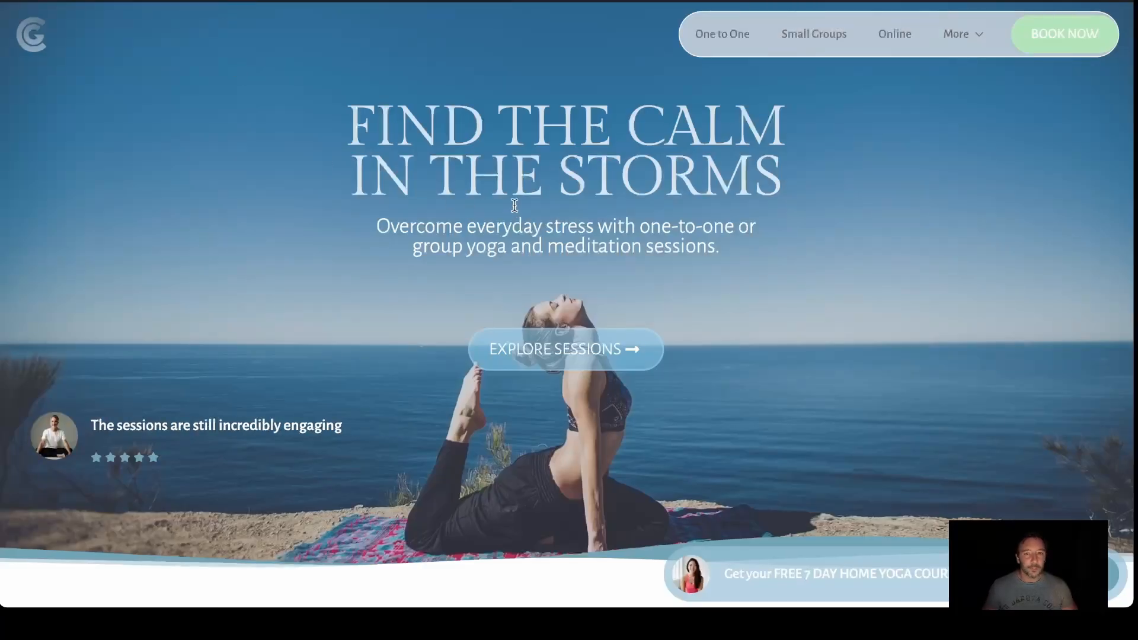
pyautogui.scroll(-15, 543, 211)
pyautogui.scroll(-20, 543, 209)
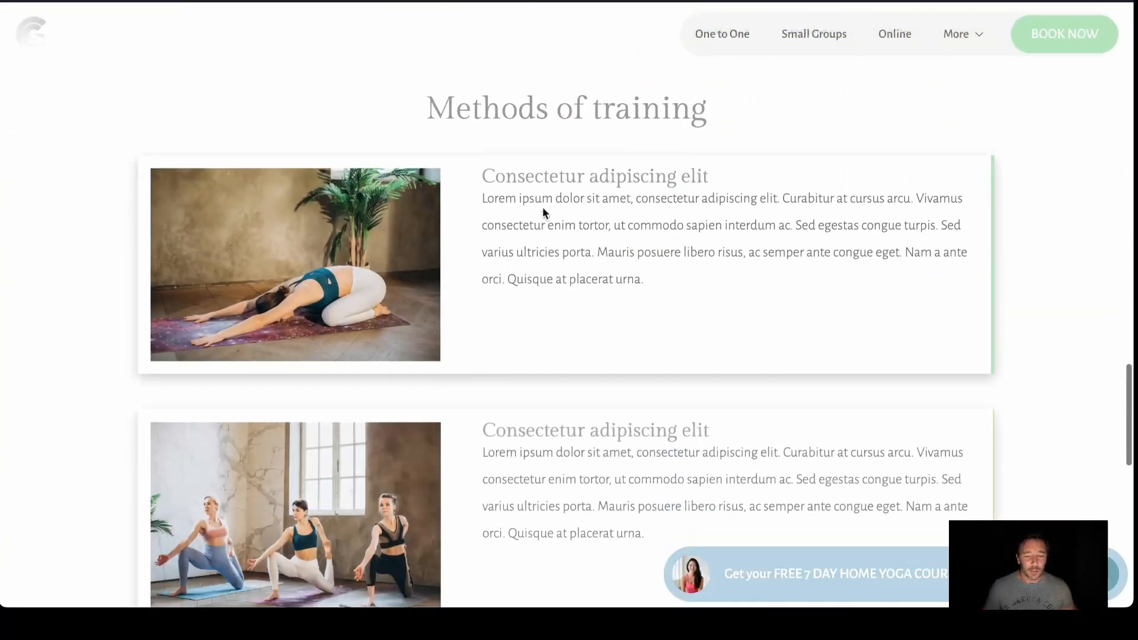
pyautogui.scroll(20, 542, 207)
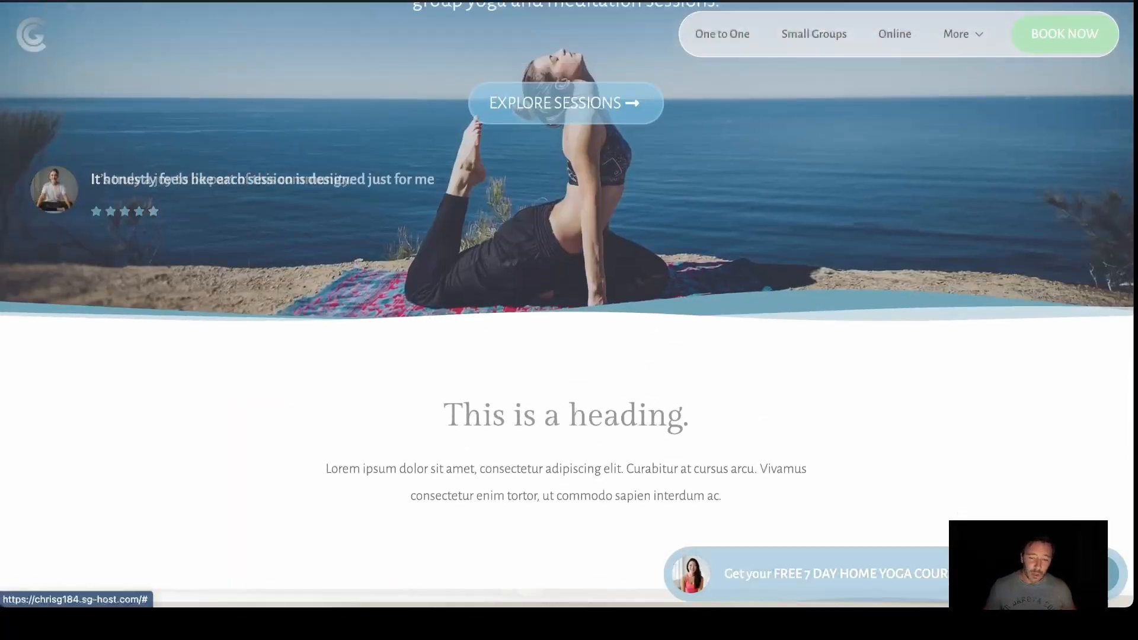
pyautogui.click(561, 104)
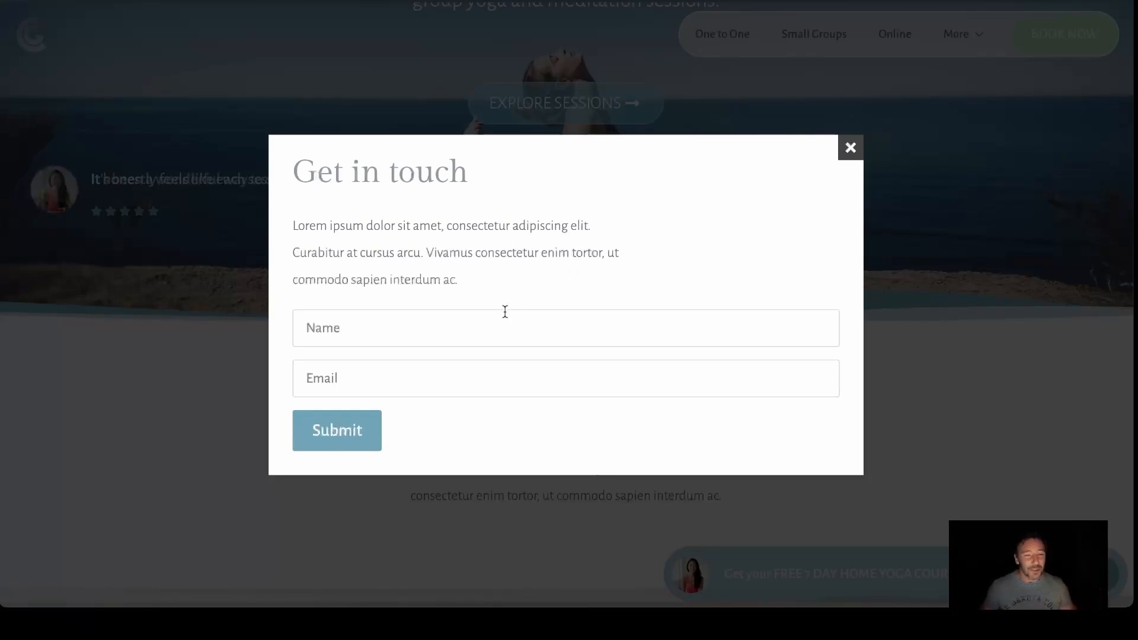
pyautogui.click(443, 327)
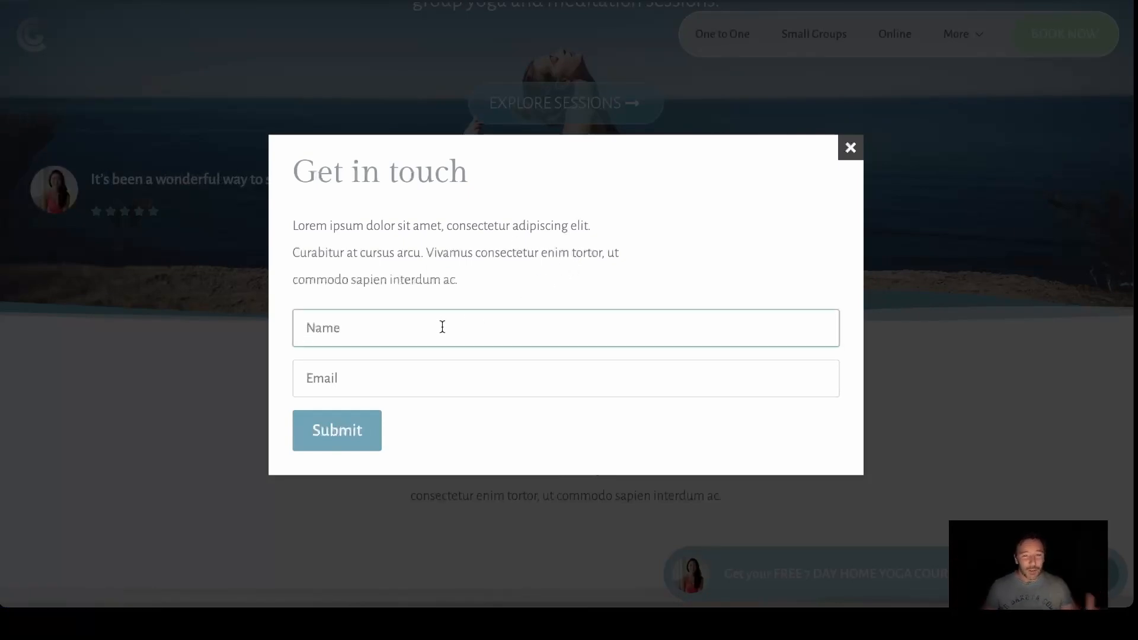
pyautogui.click(851, 149)
# Review the live home page from the hero to the training section, checking the floating course widget along the way
pyautogui.scroll(5, 766, 205)
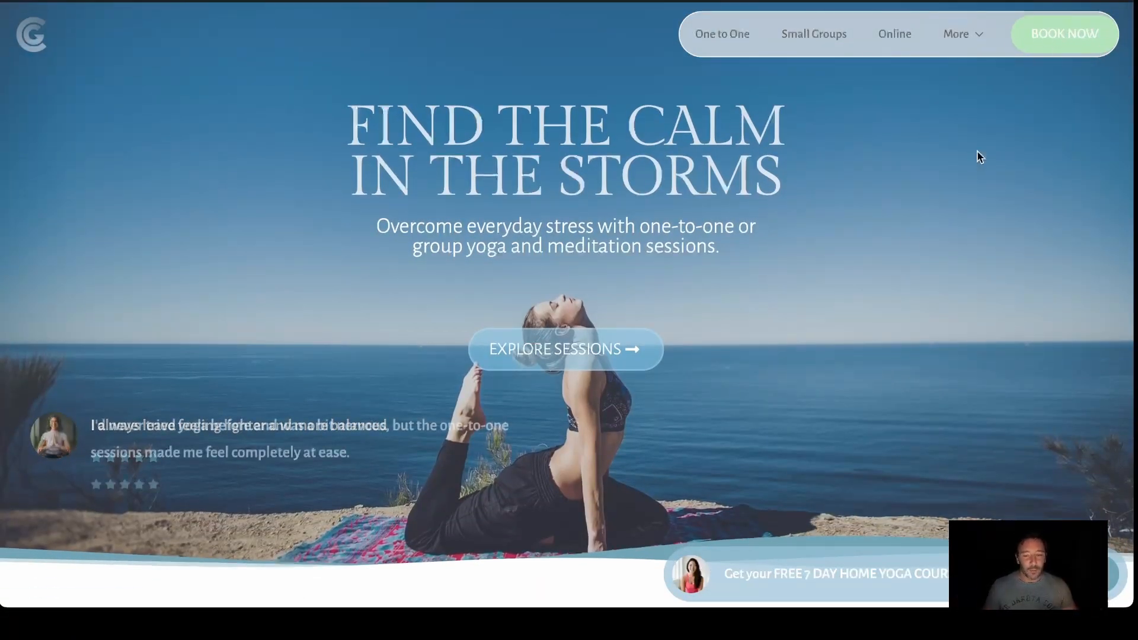
pyautogui.scroll(-10, 899, 253)
pyautogui.scroll(-15, 900, 255)
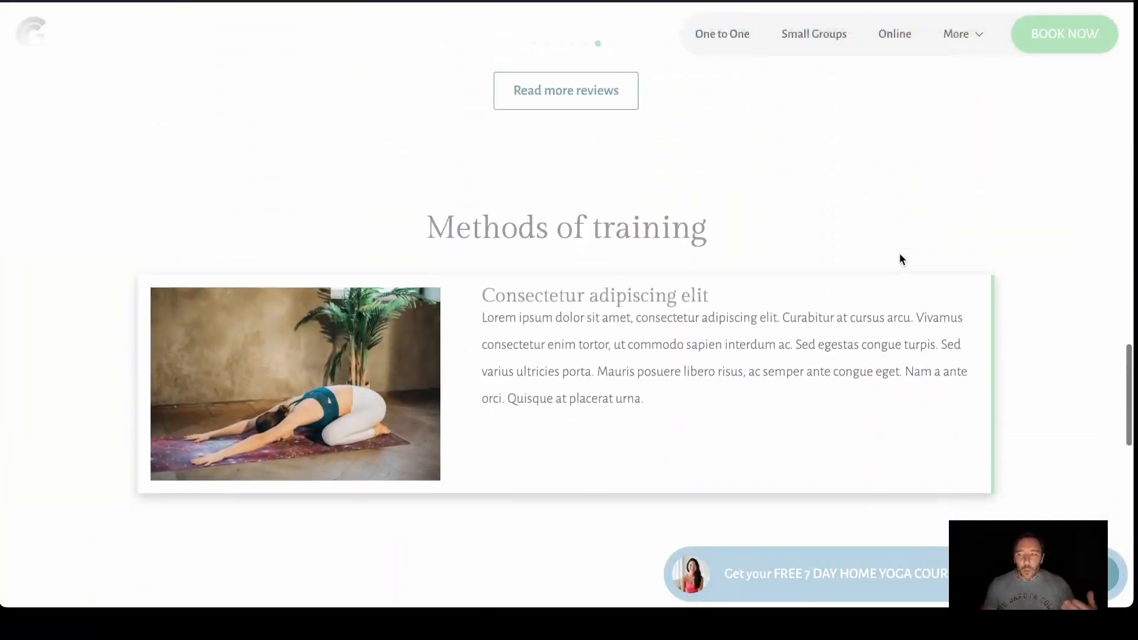
pyautogui.scroll(20, 900, 260)
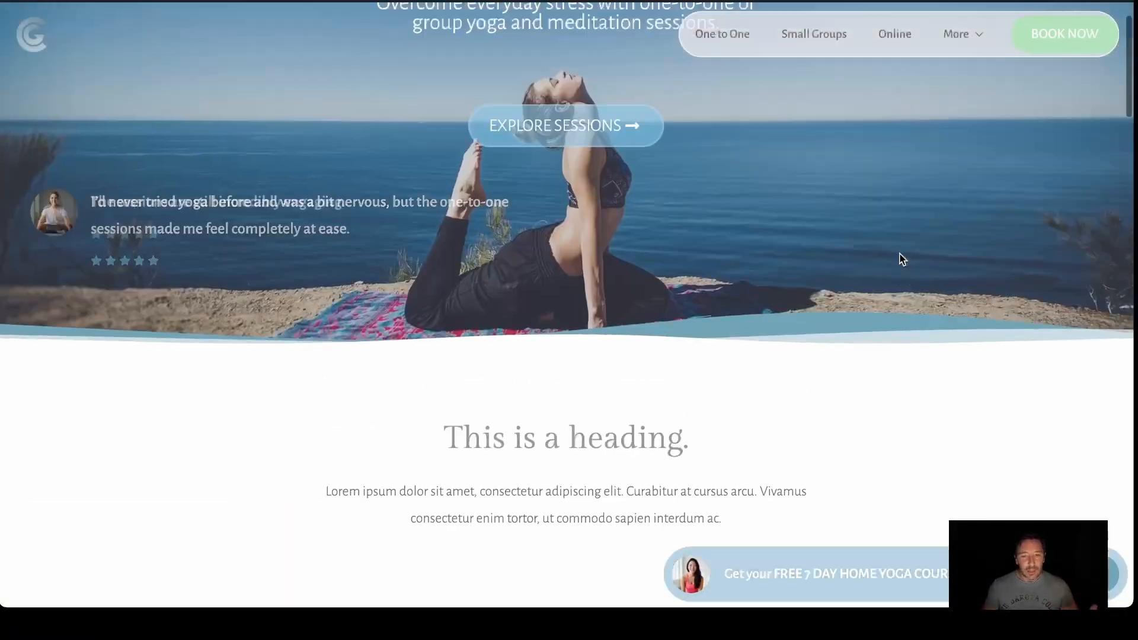
pyautogui.scroll(-6, 958, 347)
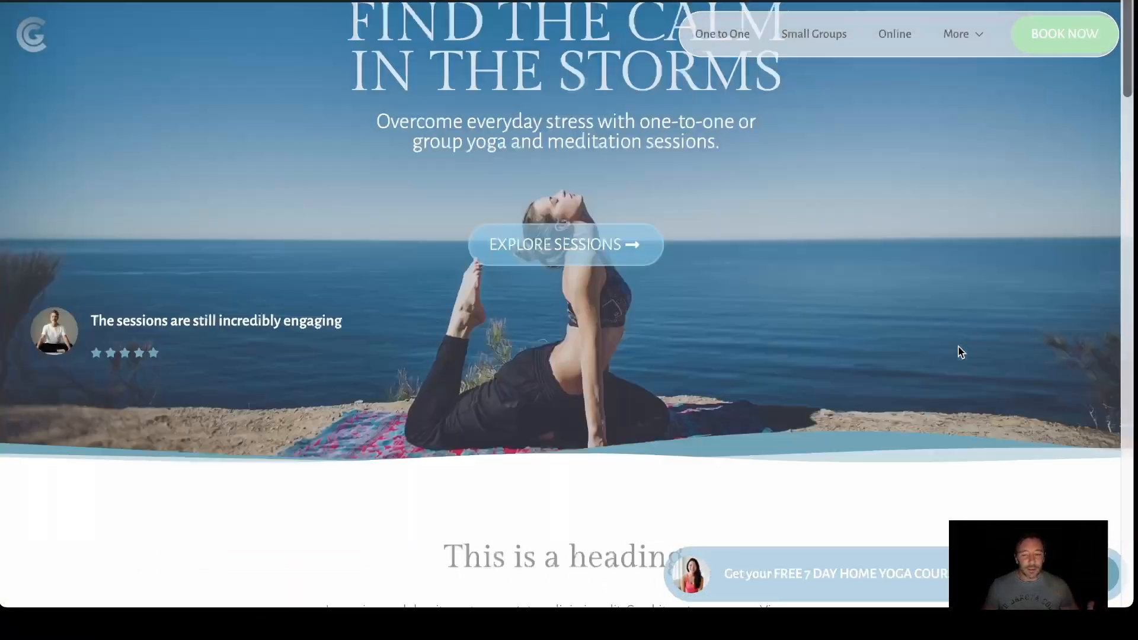
pyautogui.scroll(-10, 768, 322)
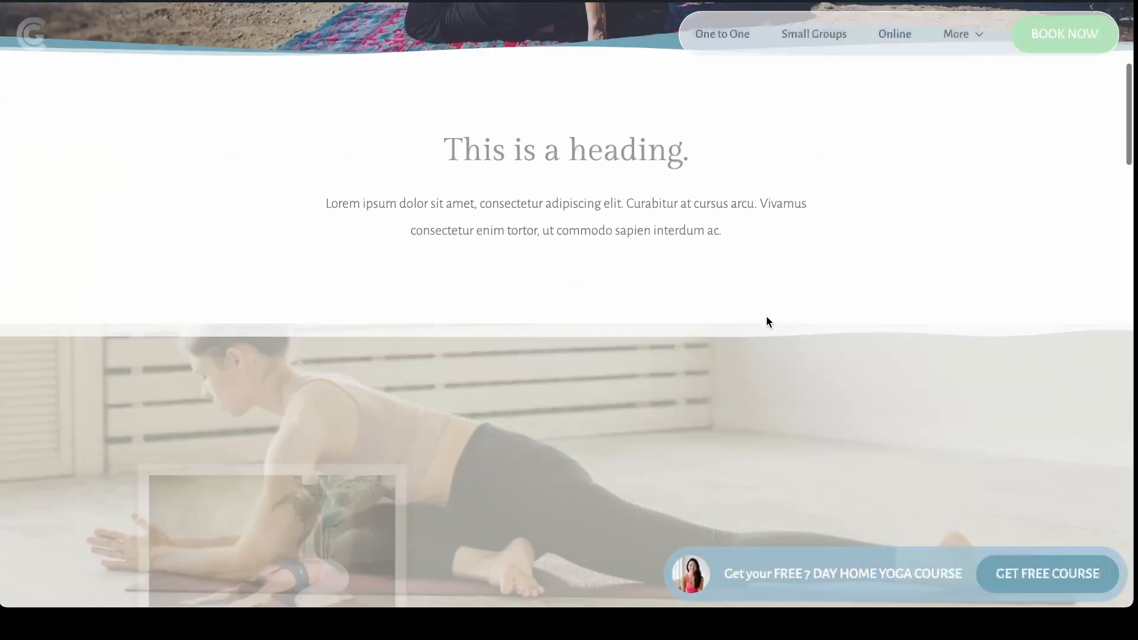
pyautogui.scroll(-18, 767, 321)
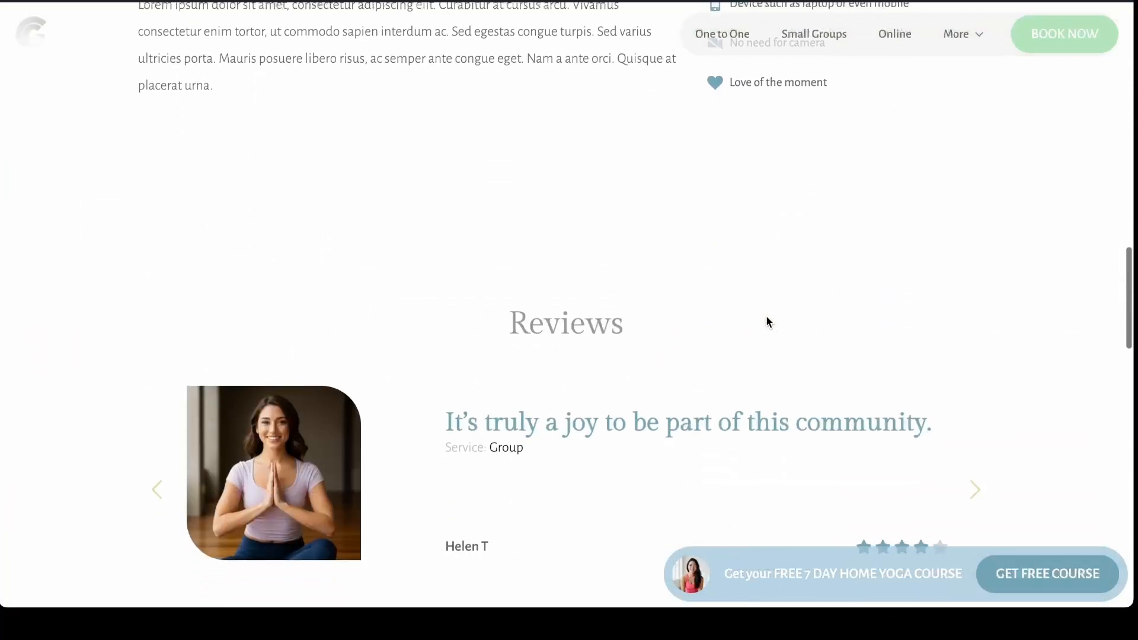